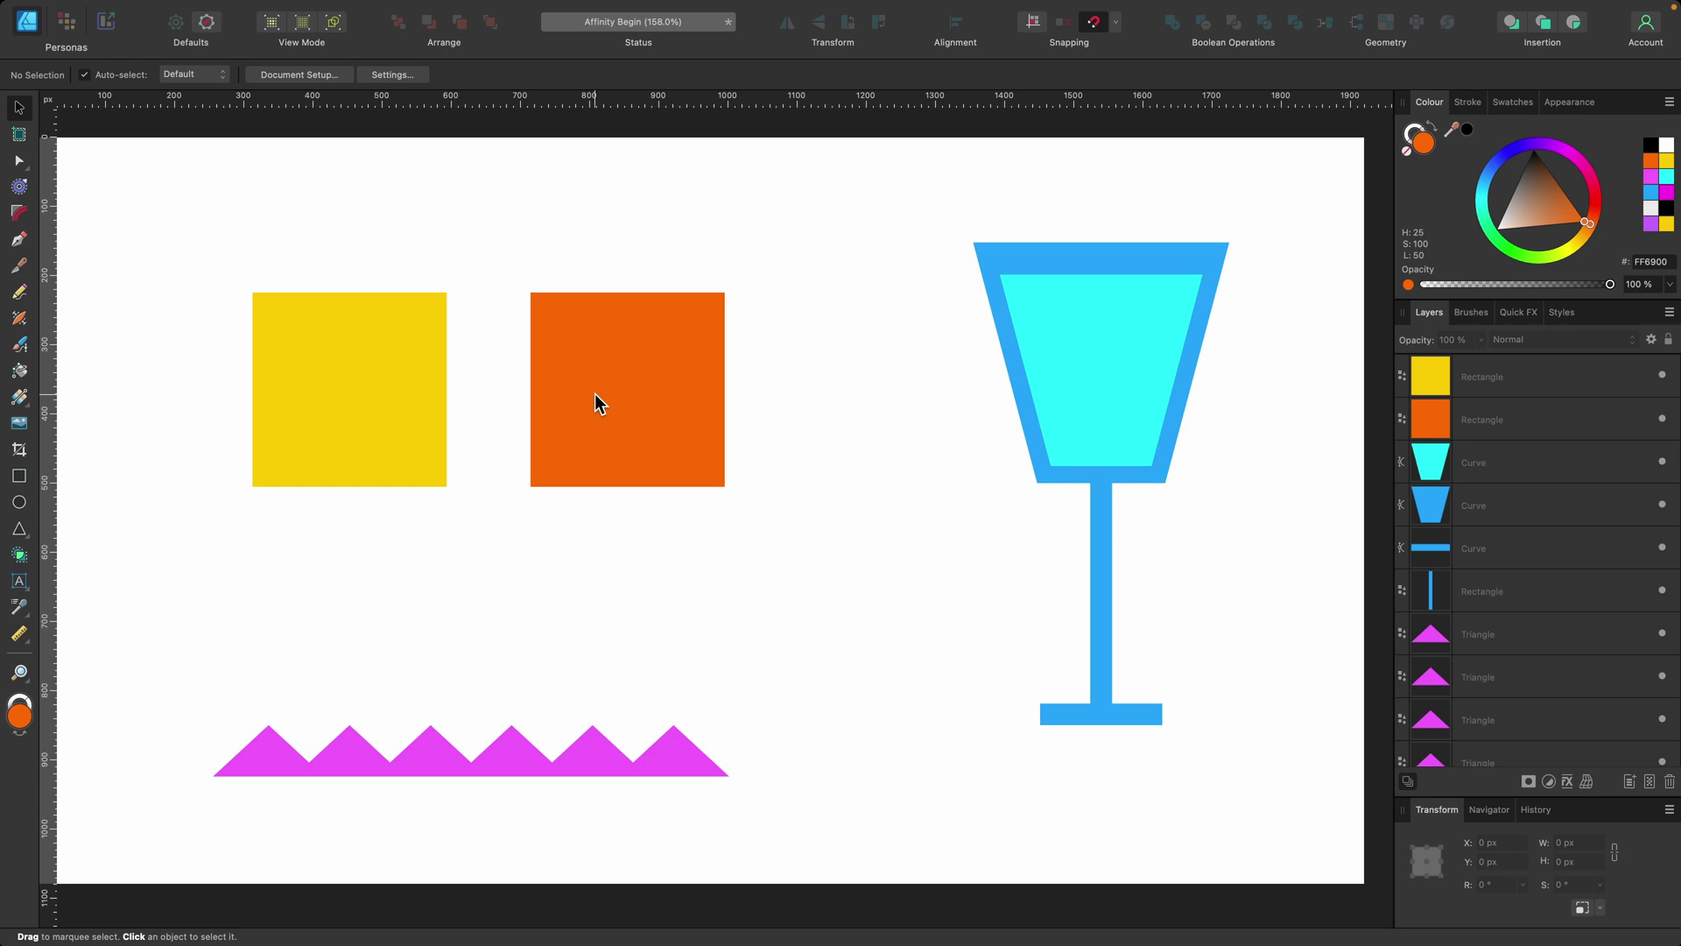
Round the yellow square's upper-left corner with the Corner Tool to a radius of about 74.5 px
click(396, 362)
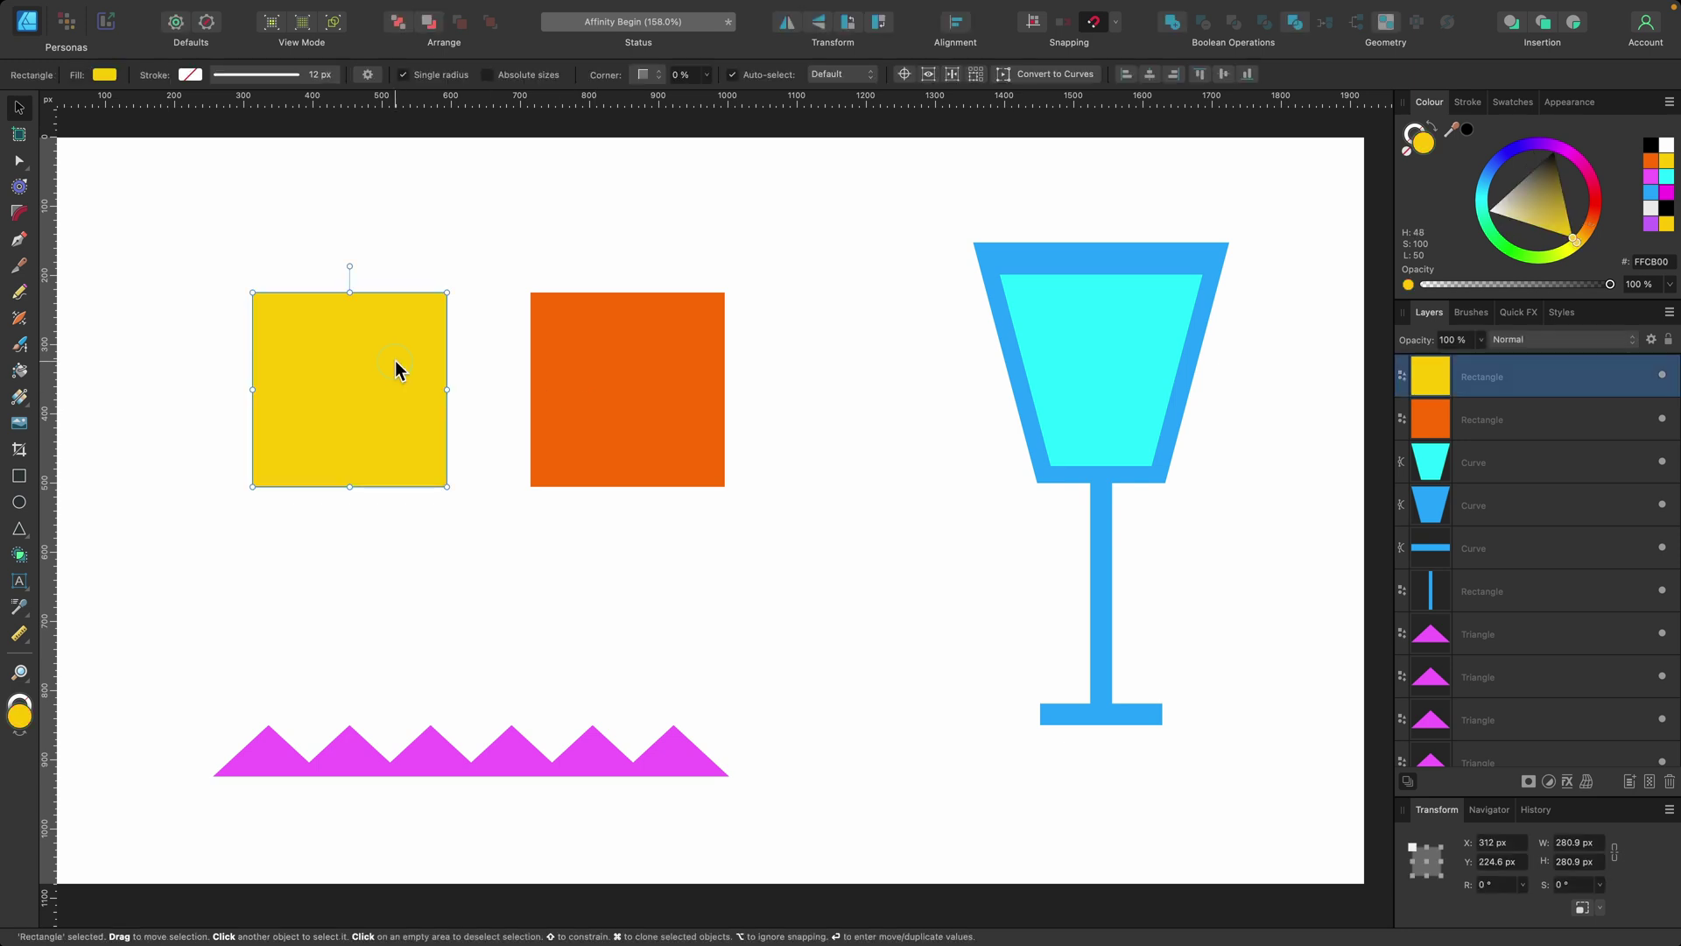
scroll(396, 359, up, 5)
scroll(395, 359, left, 3)
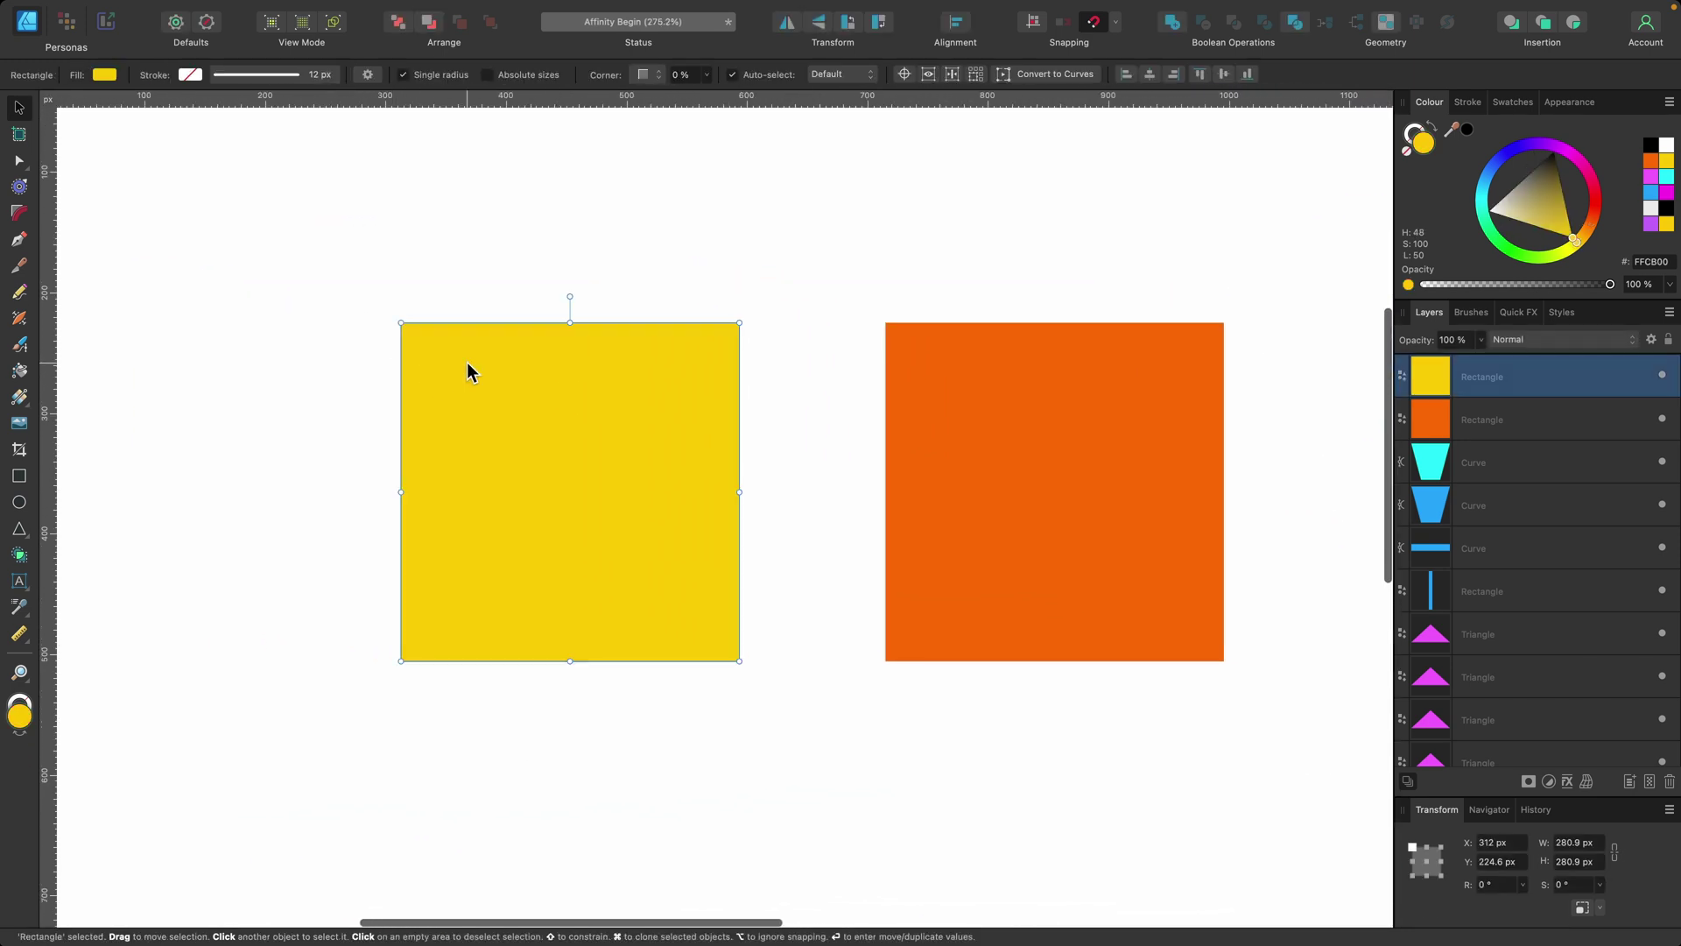
scroll(466, 360, up, 3)
scroll(466, 361, down, 2)
scroll(466, 361, up, 1)
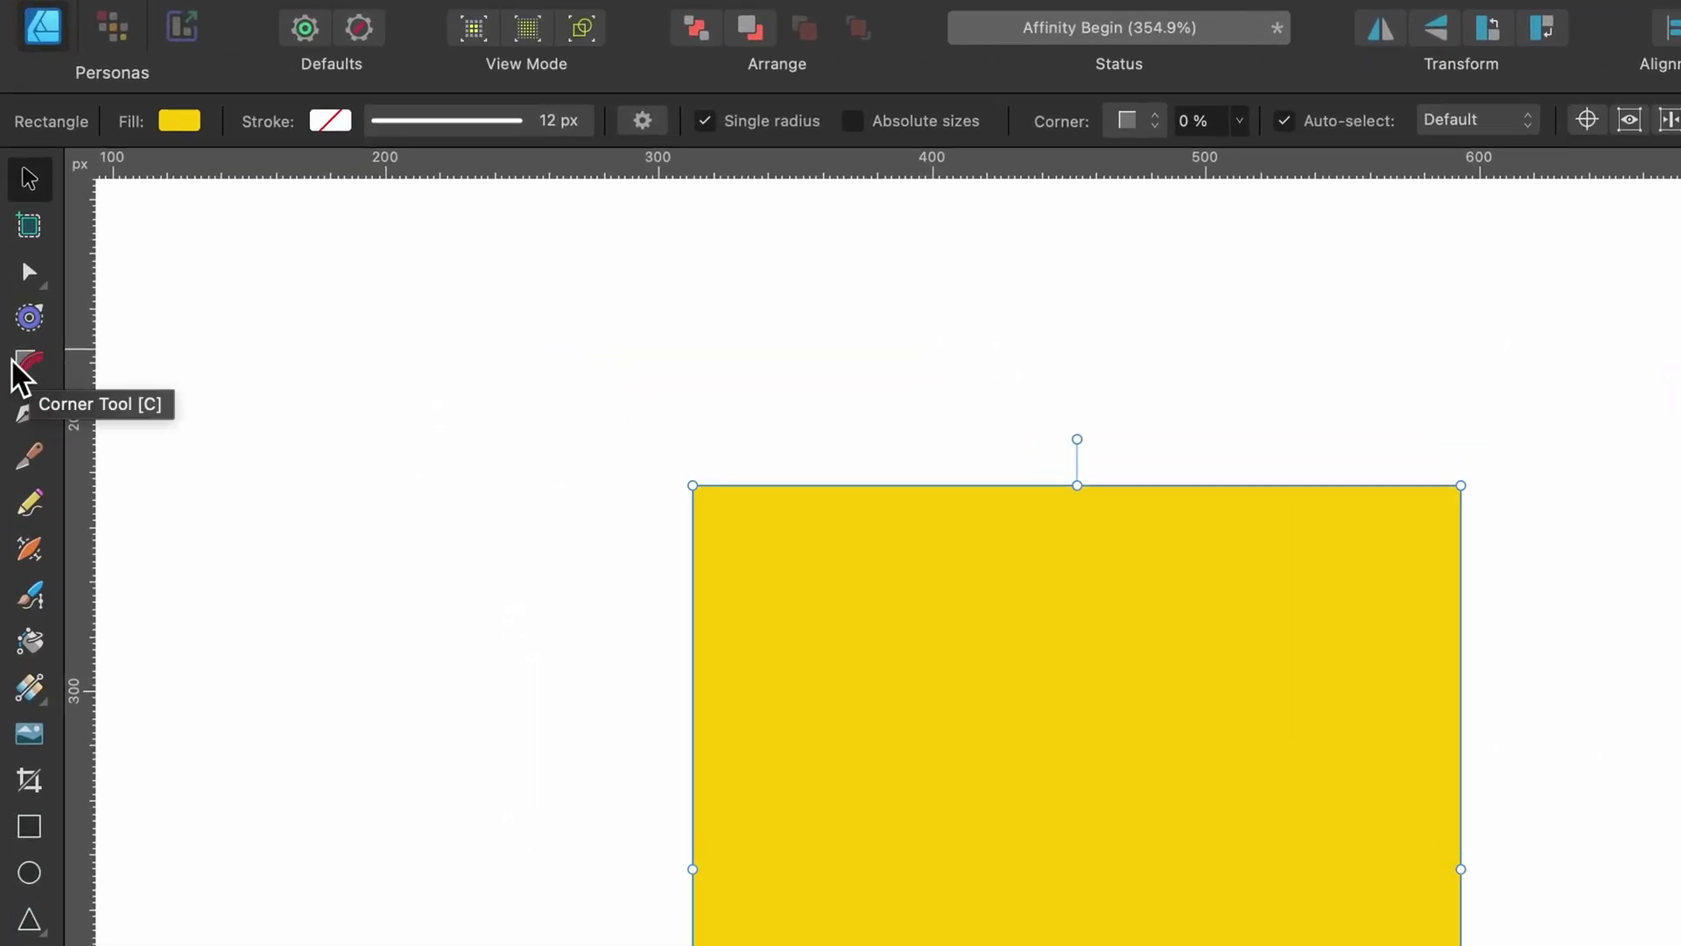
click(13, 361)
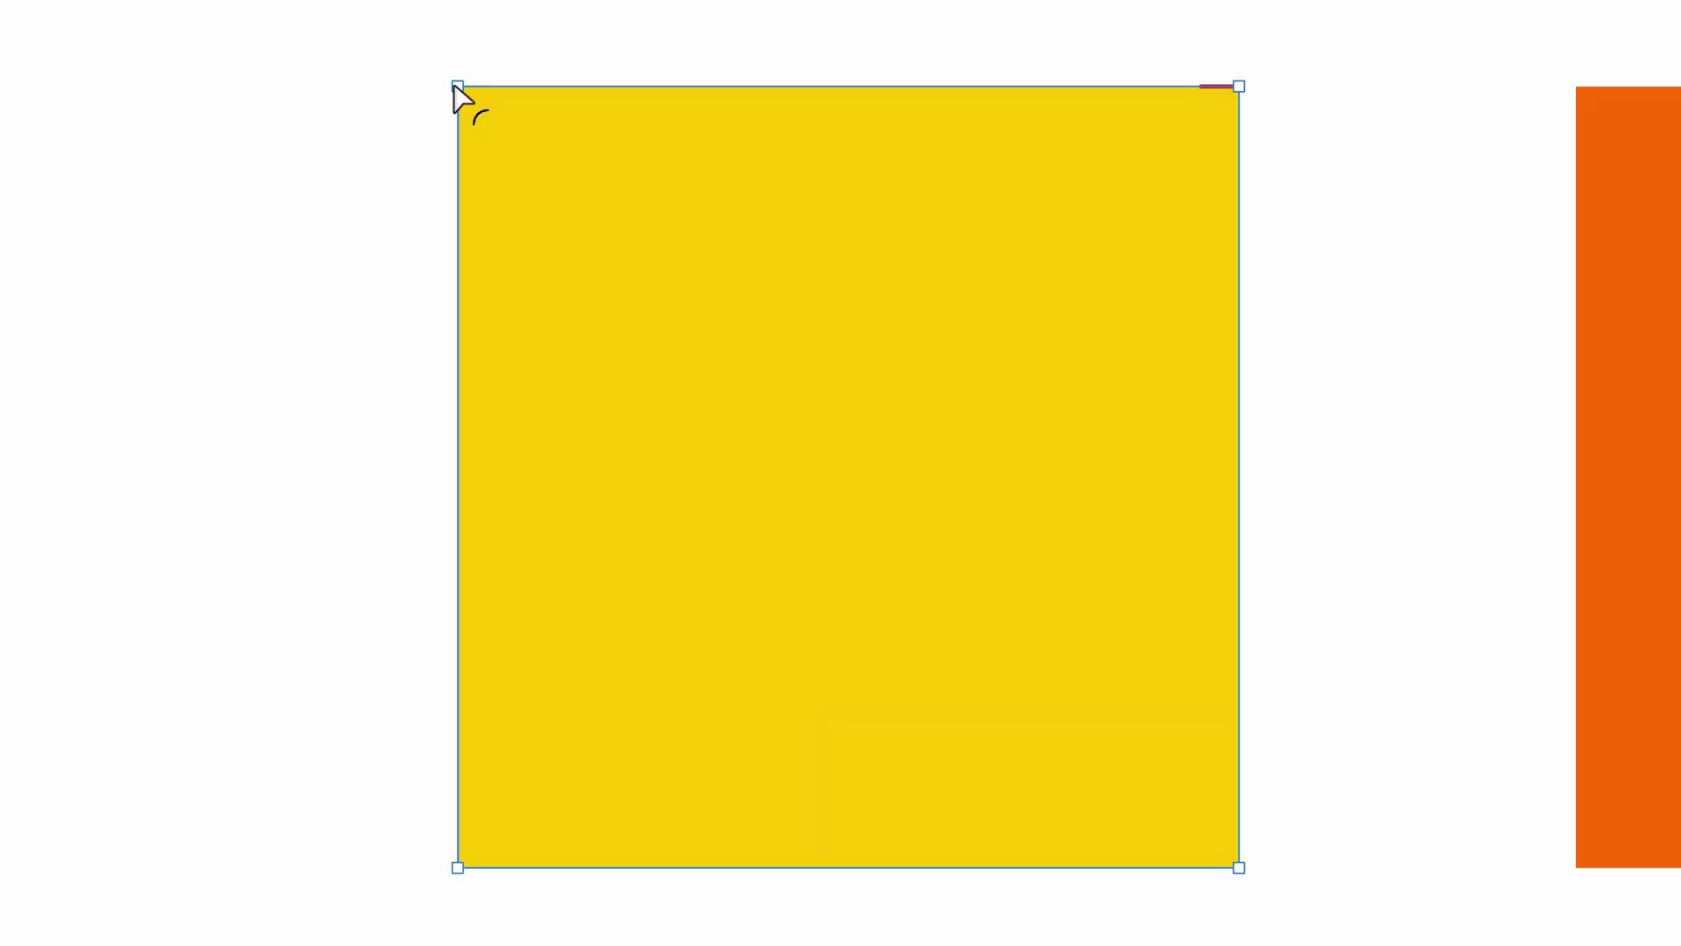
click(455, 87)
drag(456, 88, 738, 287)
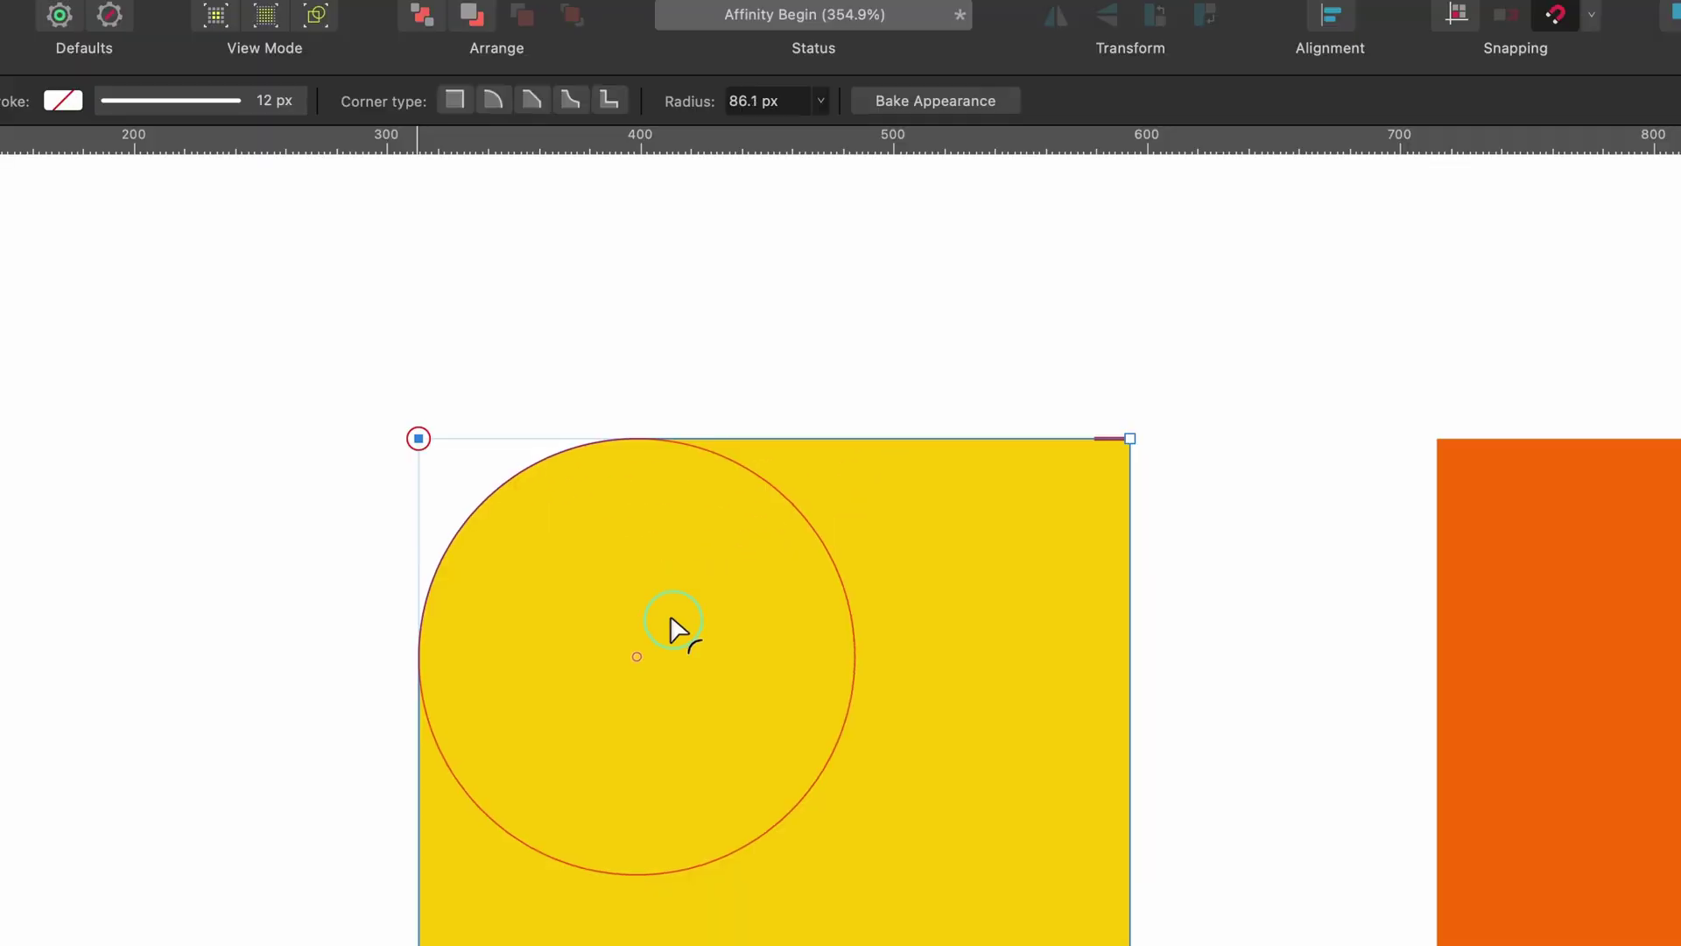
drag(670, 617, 703, 658)
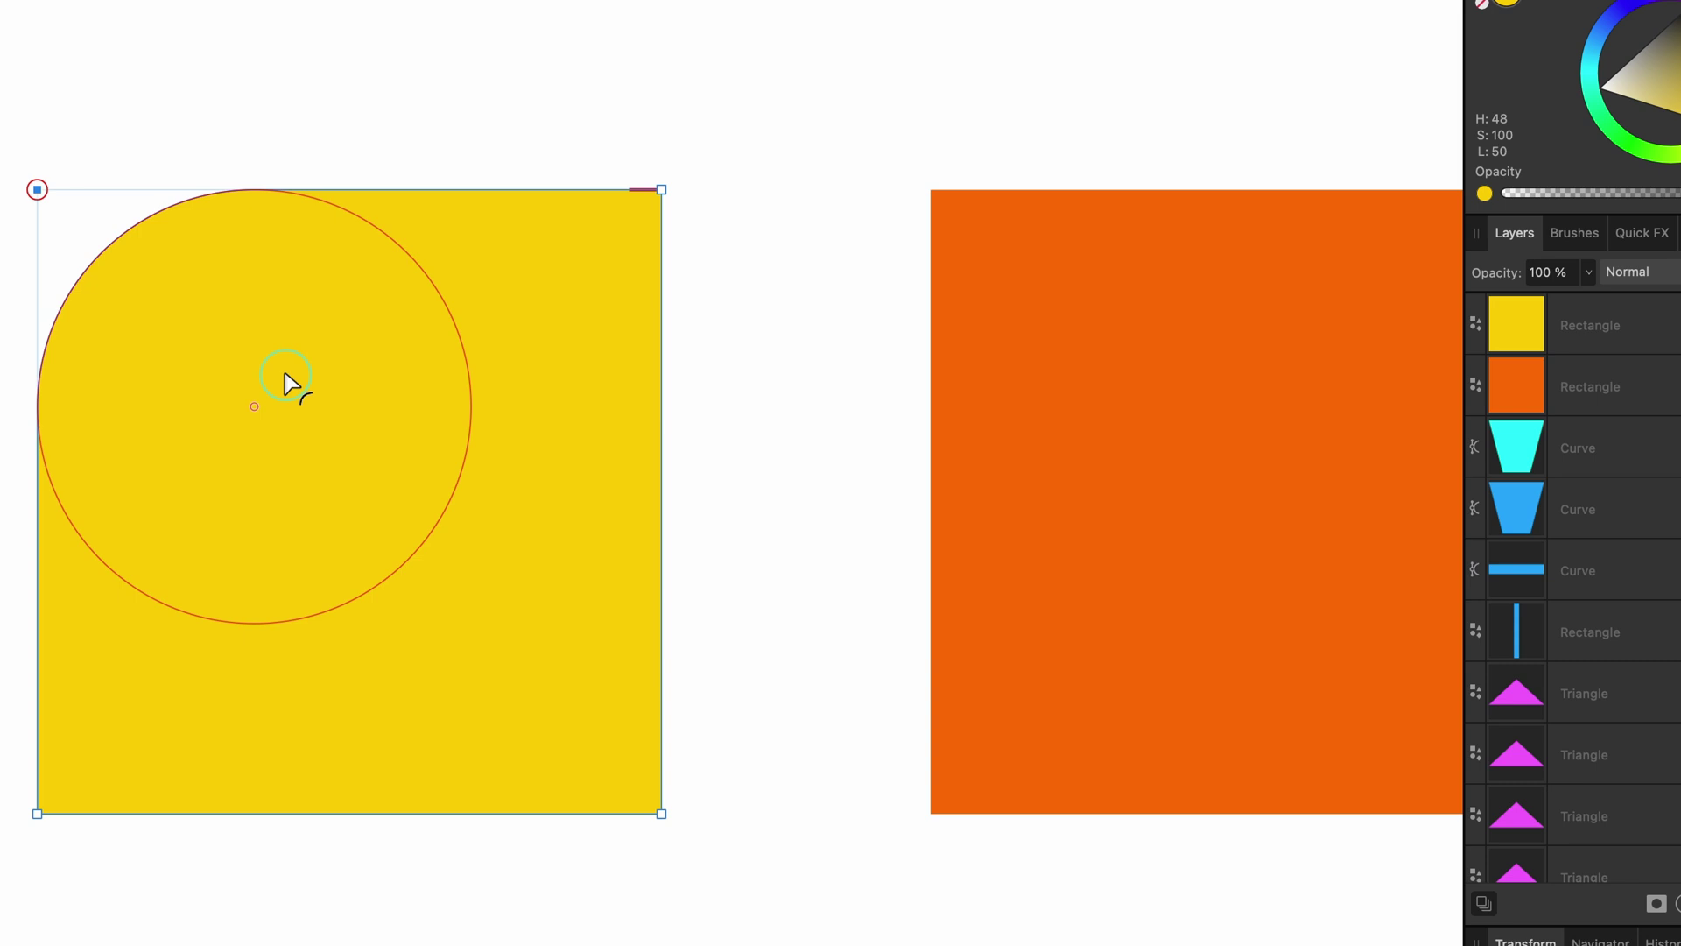
click(286, 375)
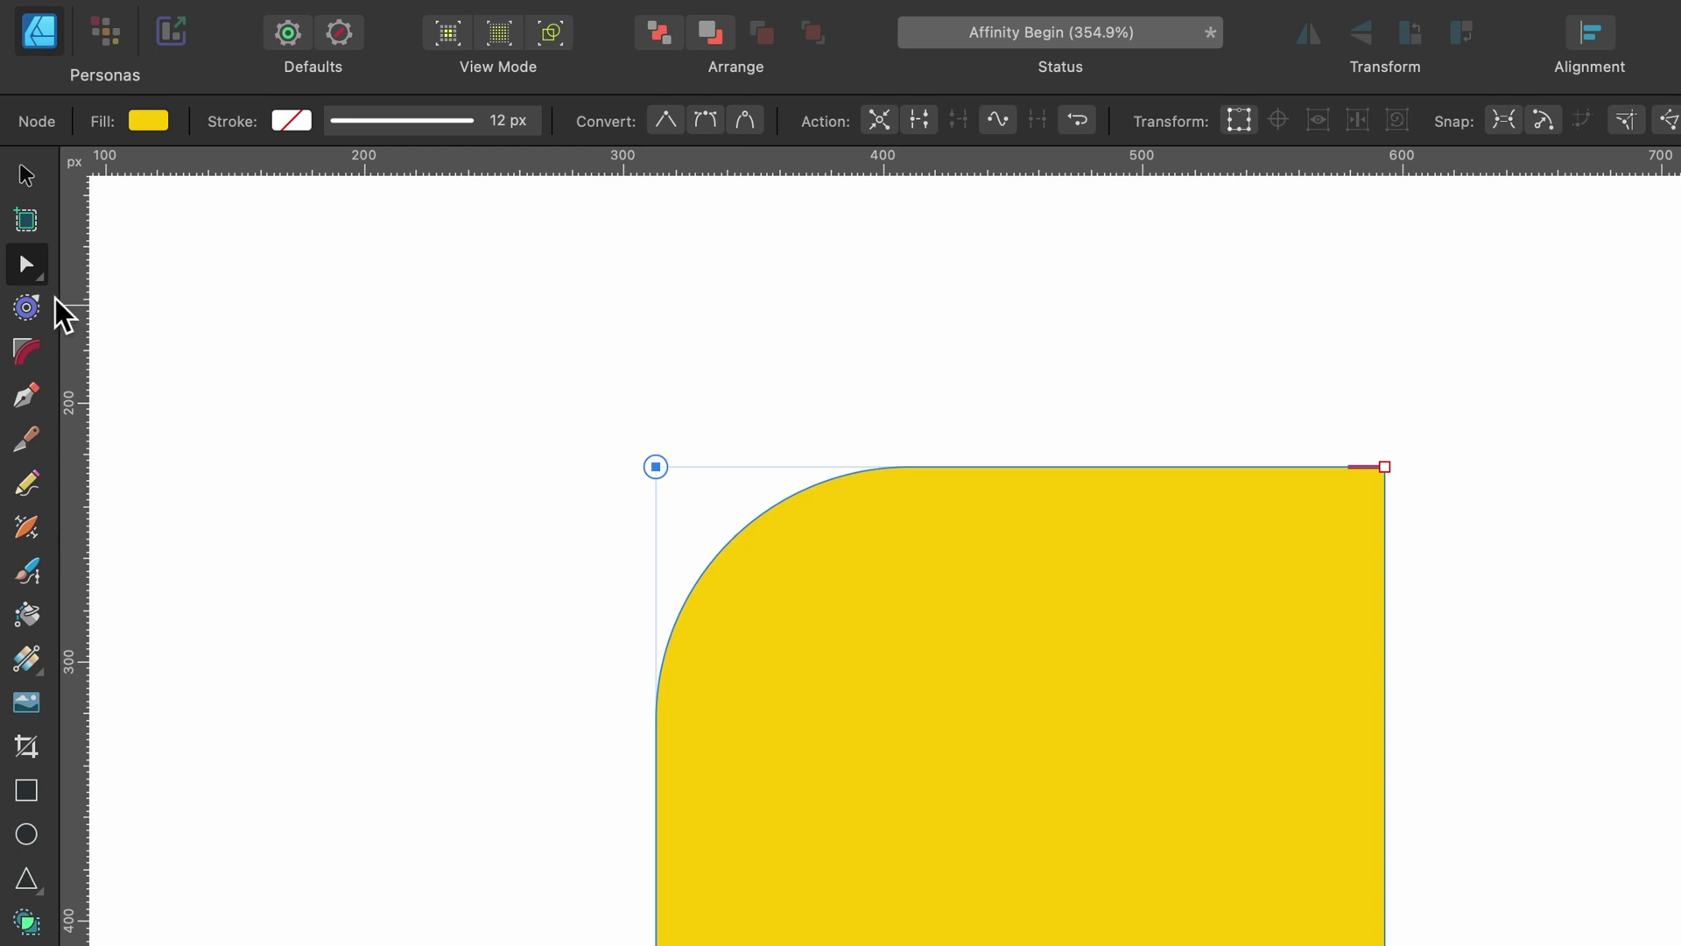
click(26, 352)
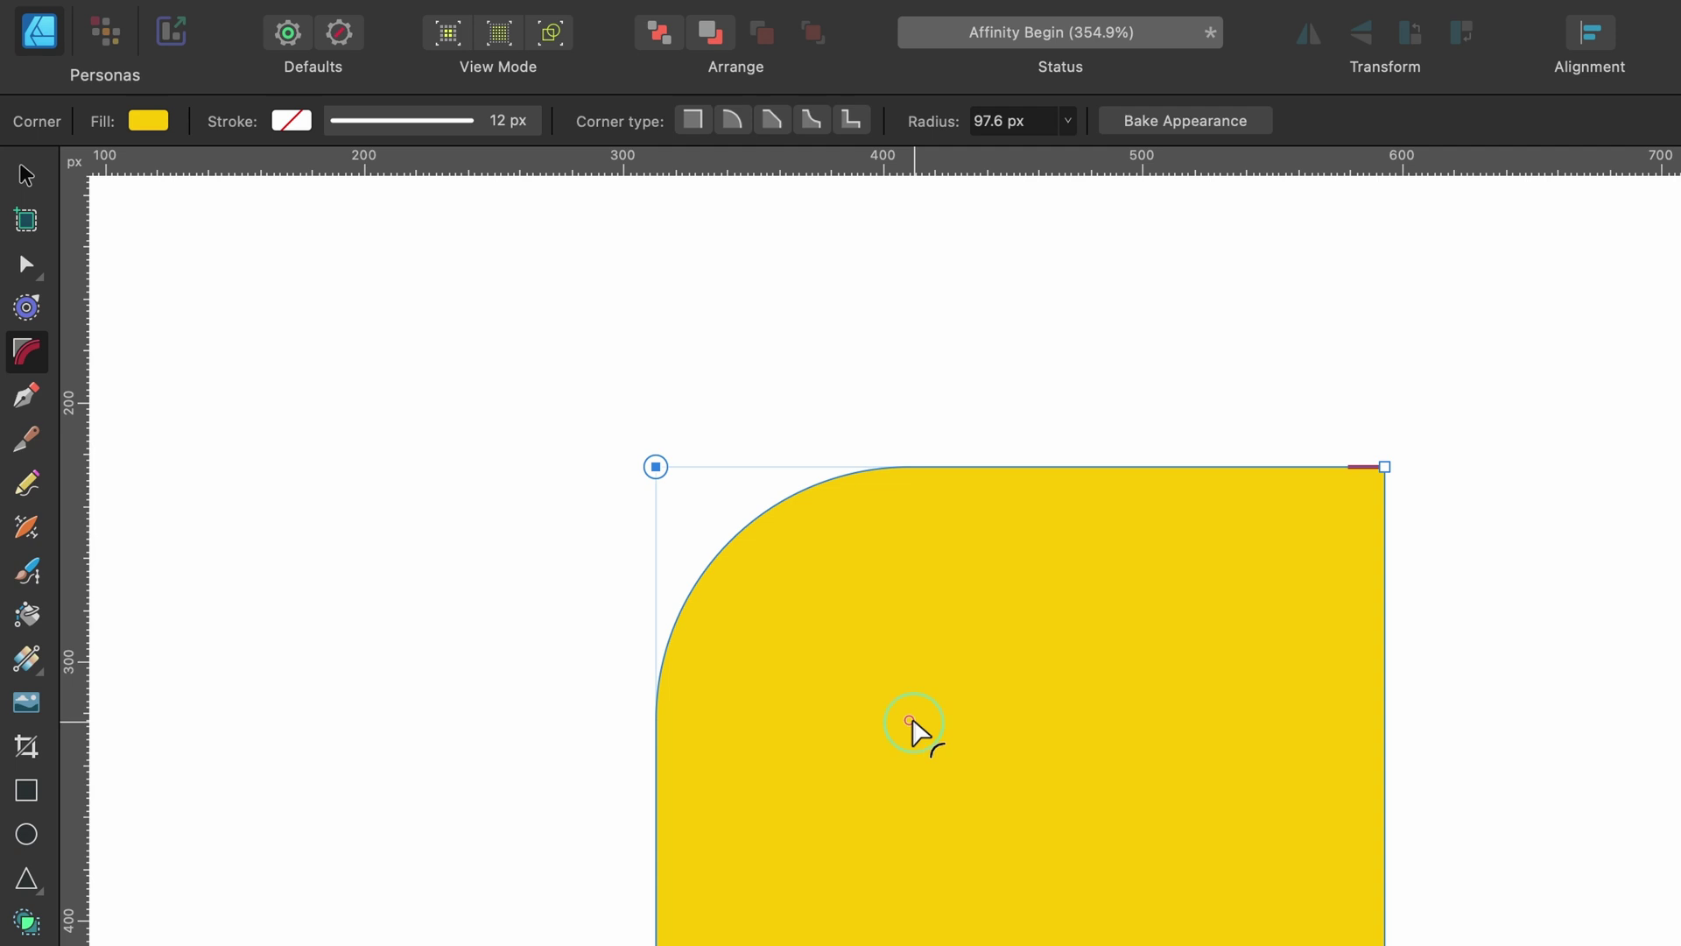
drag(911, 720, 849, 660)
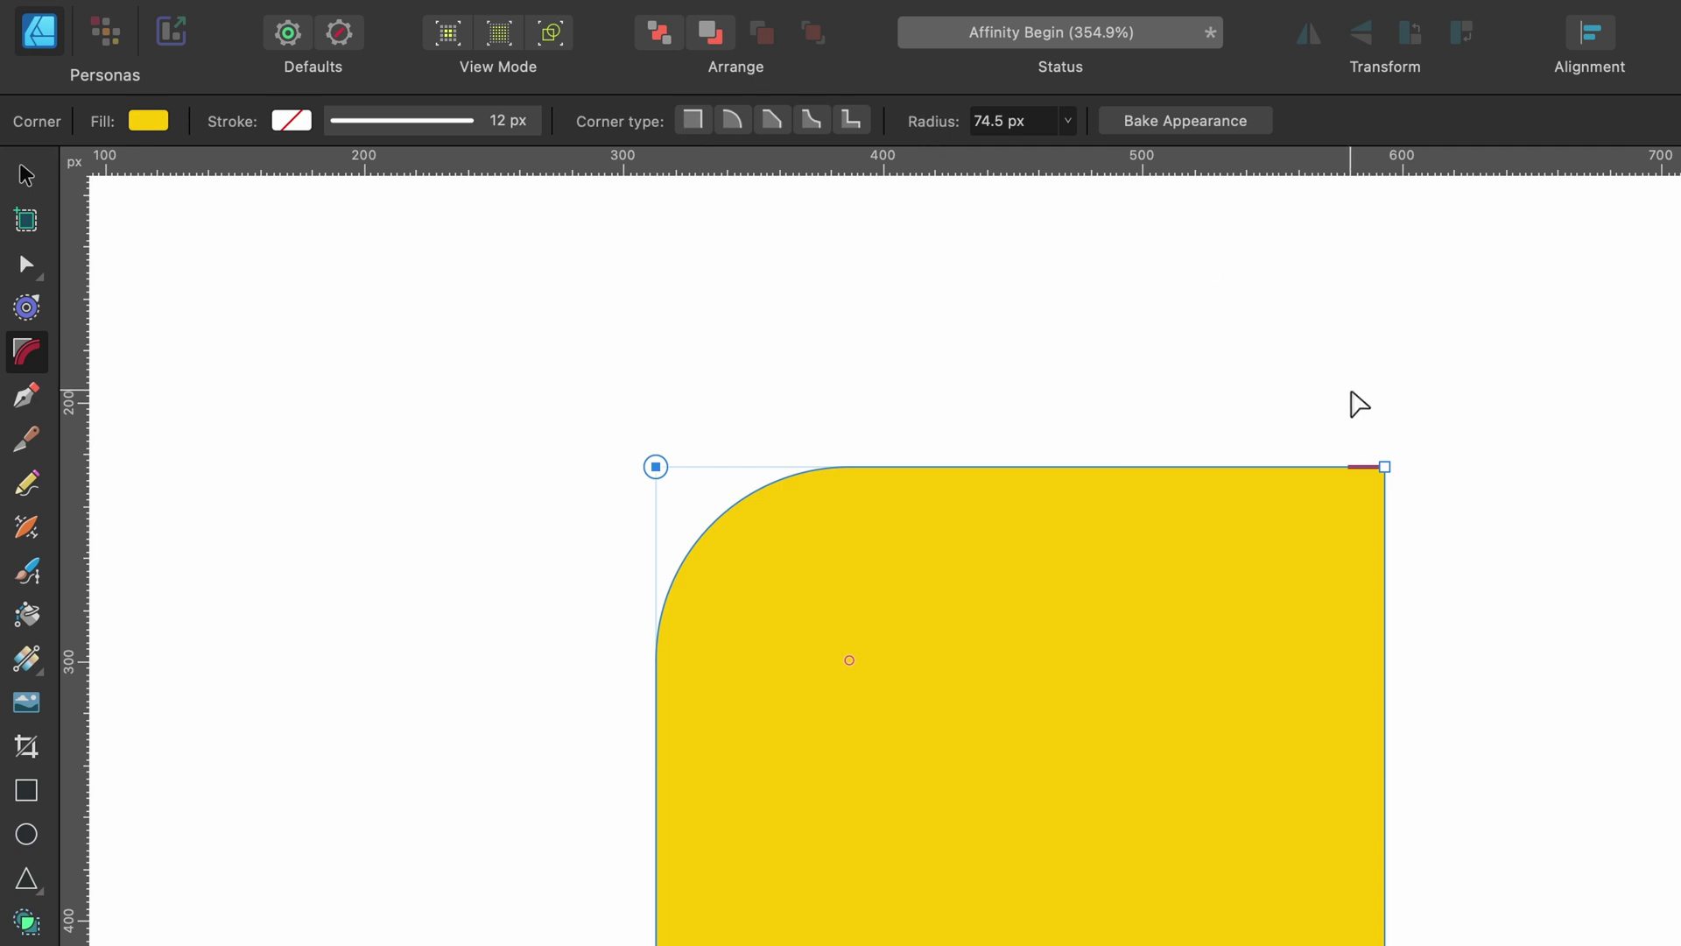
Give the yellow shape's upper-right corner a straight diagonal corner type with a radius of about 72.8 px
click(1385, 468)
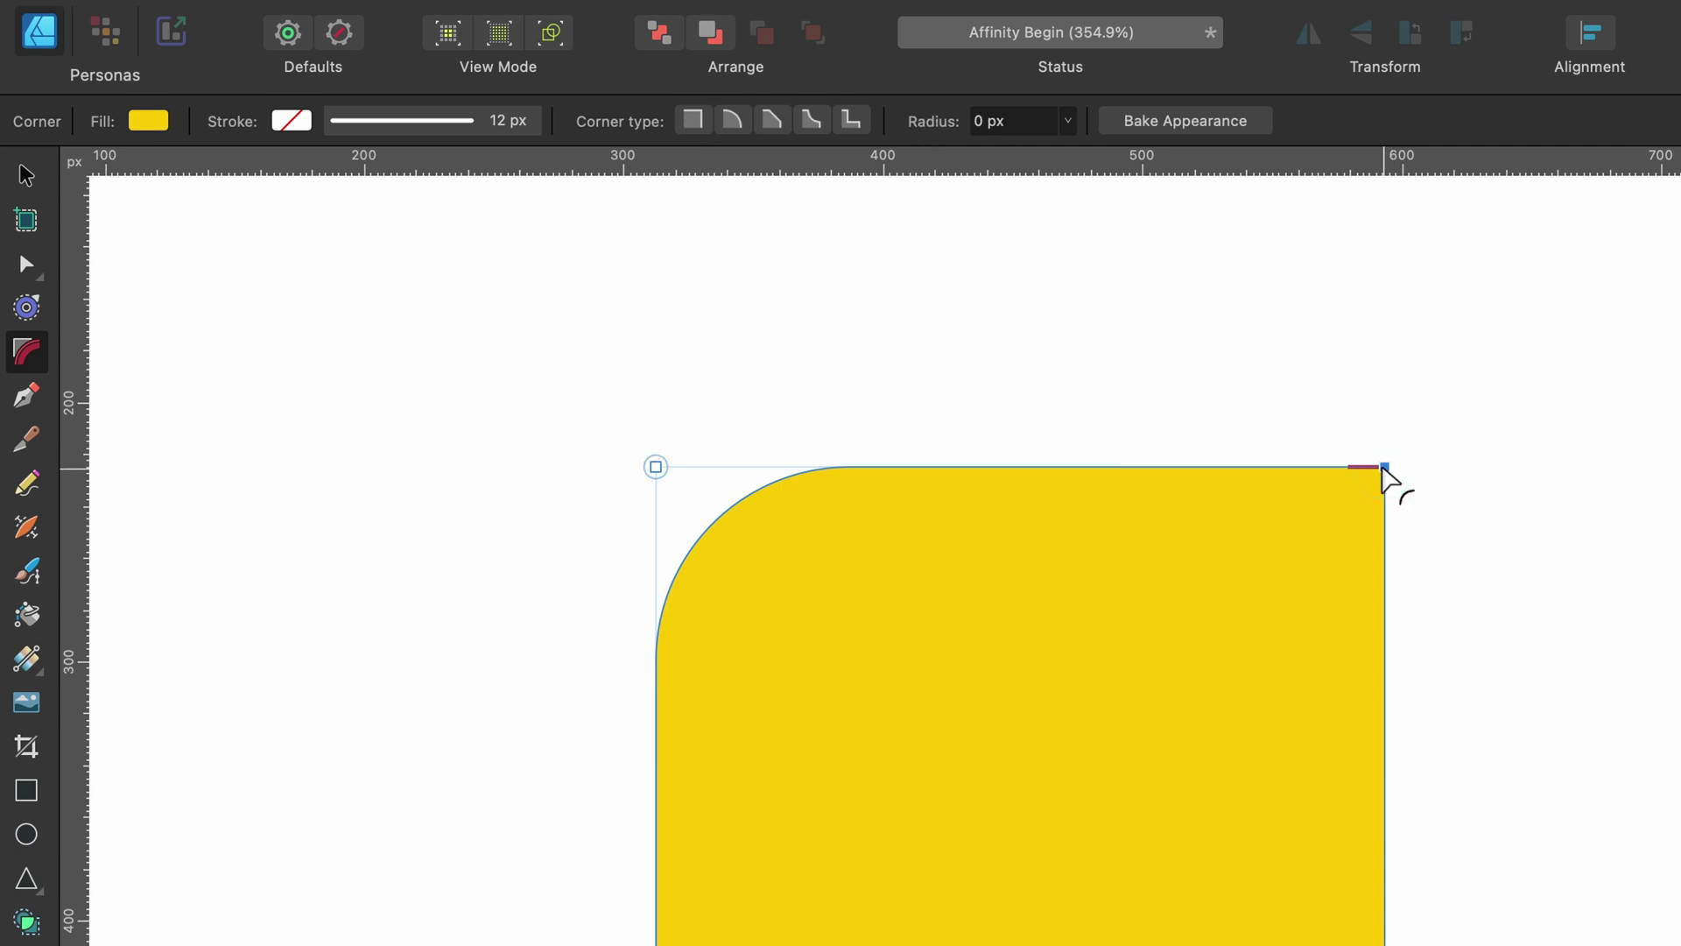
drag(1383, 470, 1165, 678)
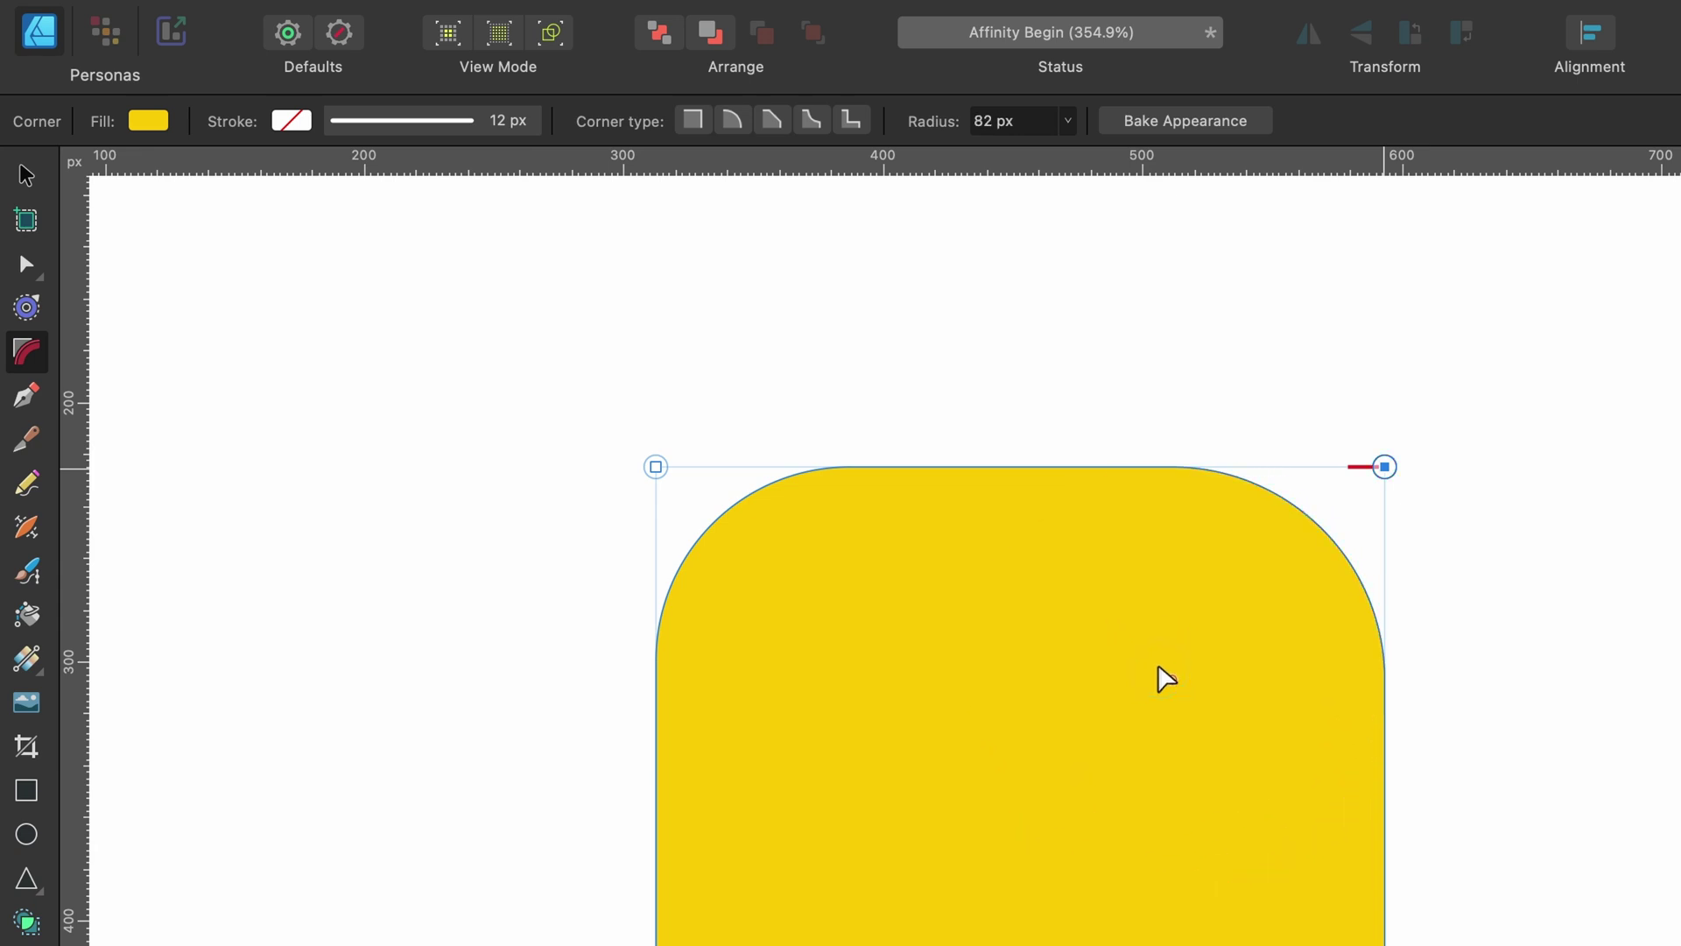
click(693, 120)
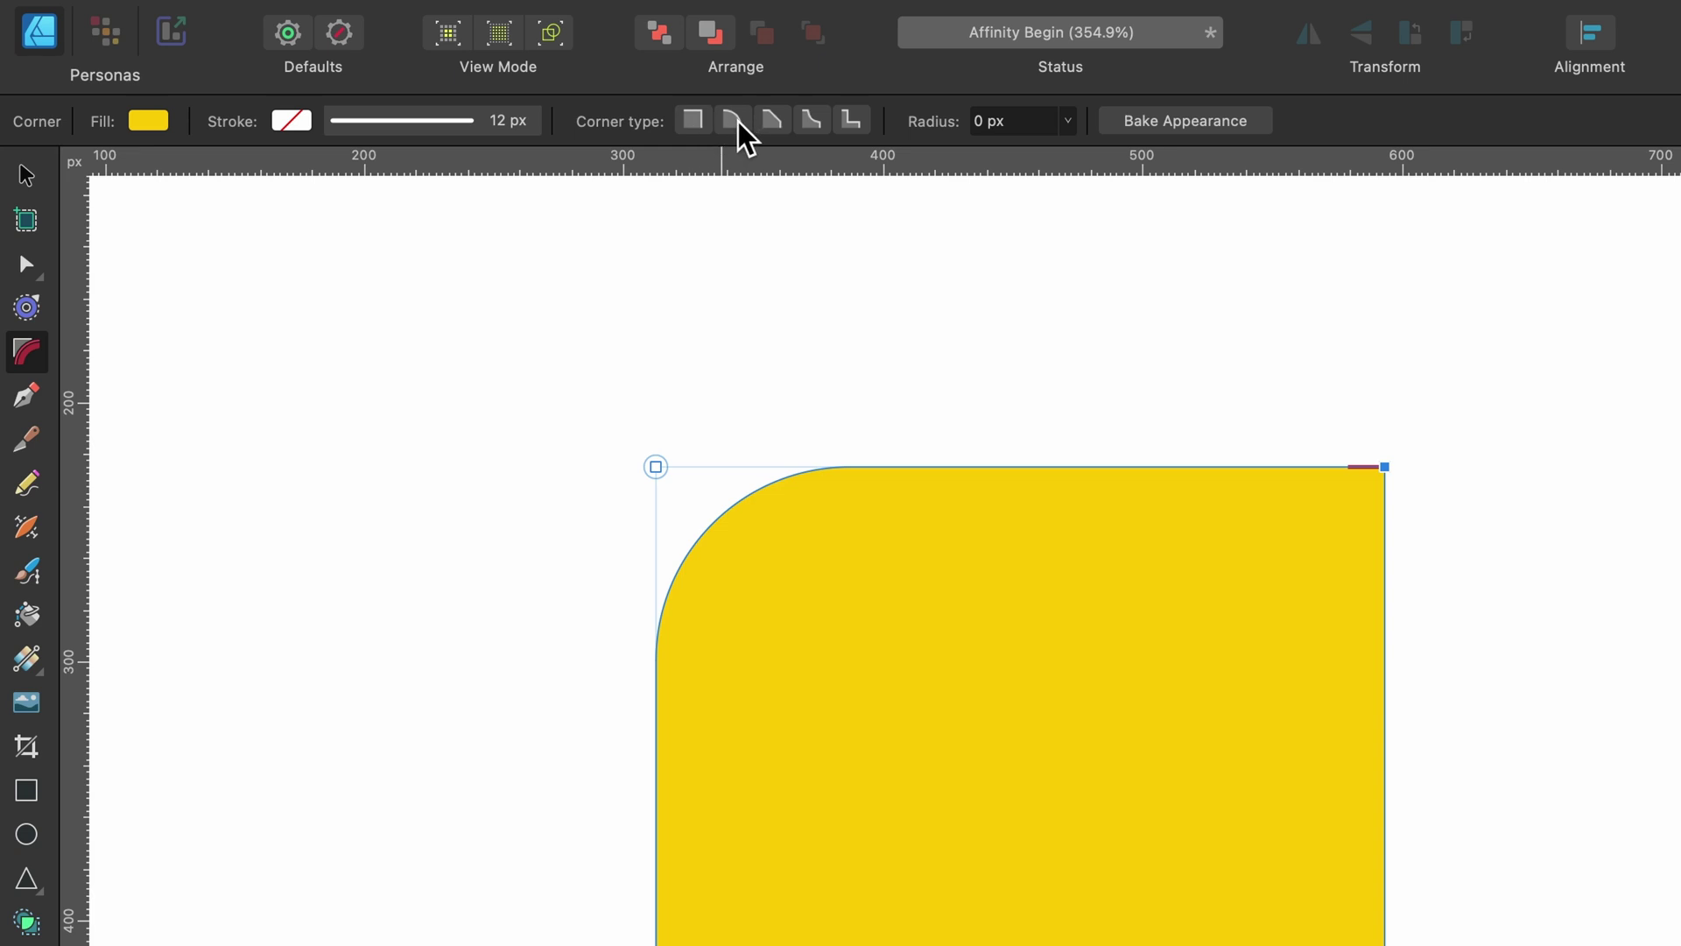
click(734, 121)
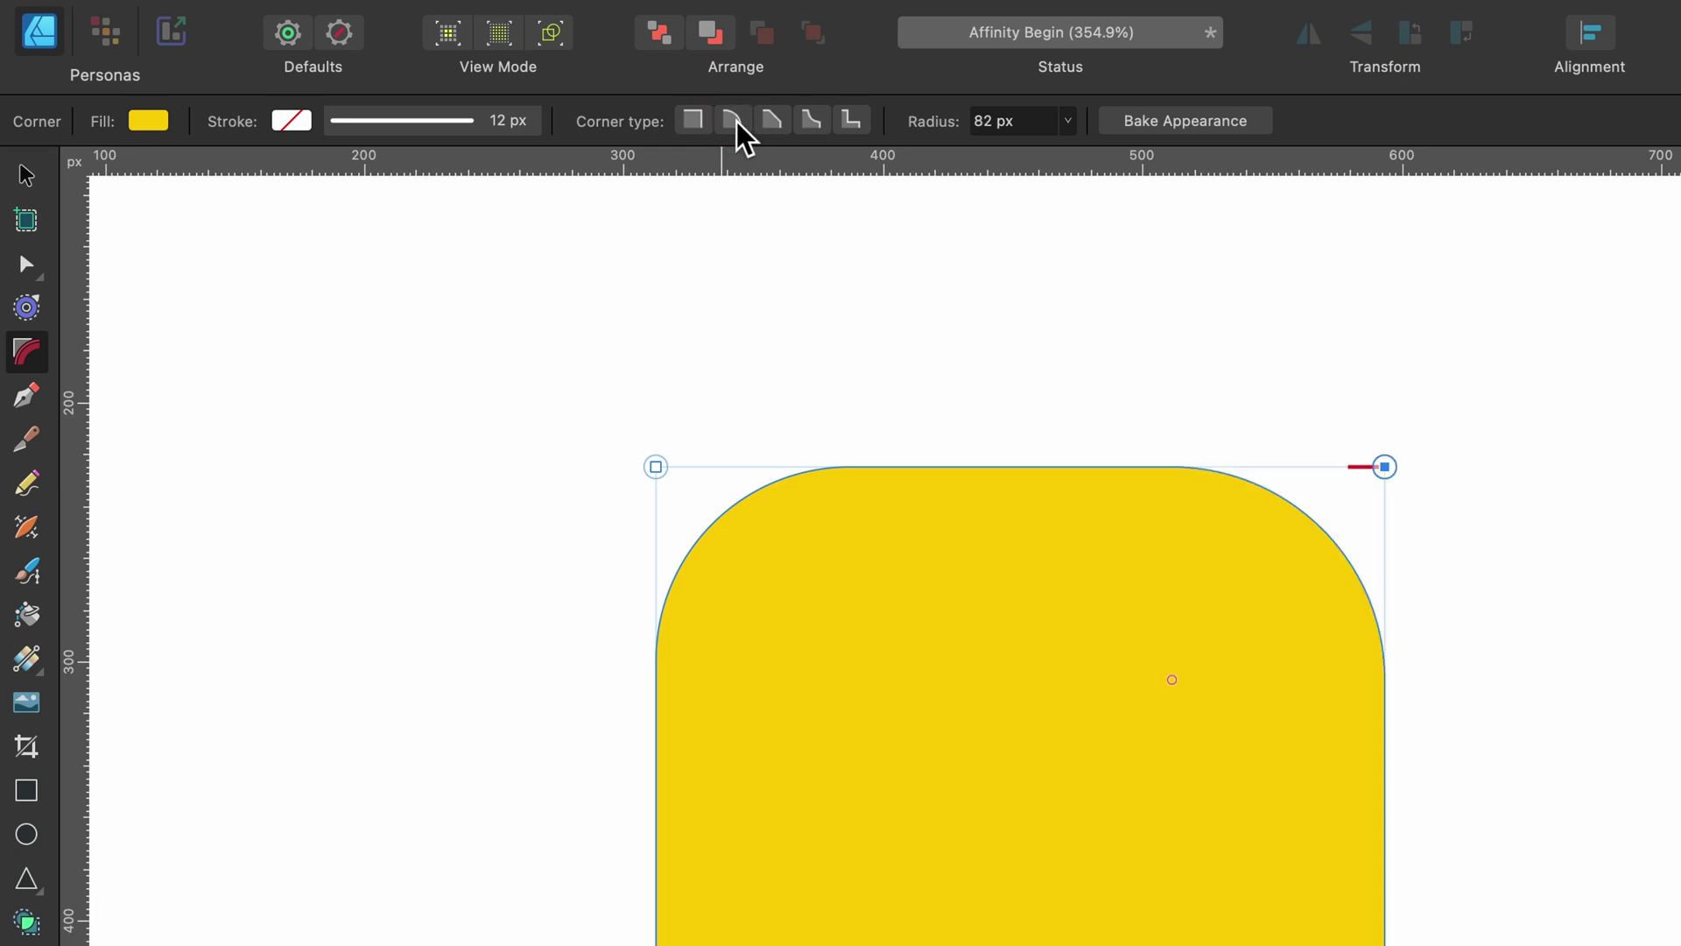
click(774, 137)
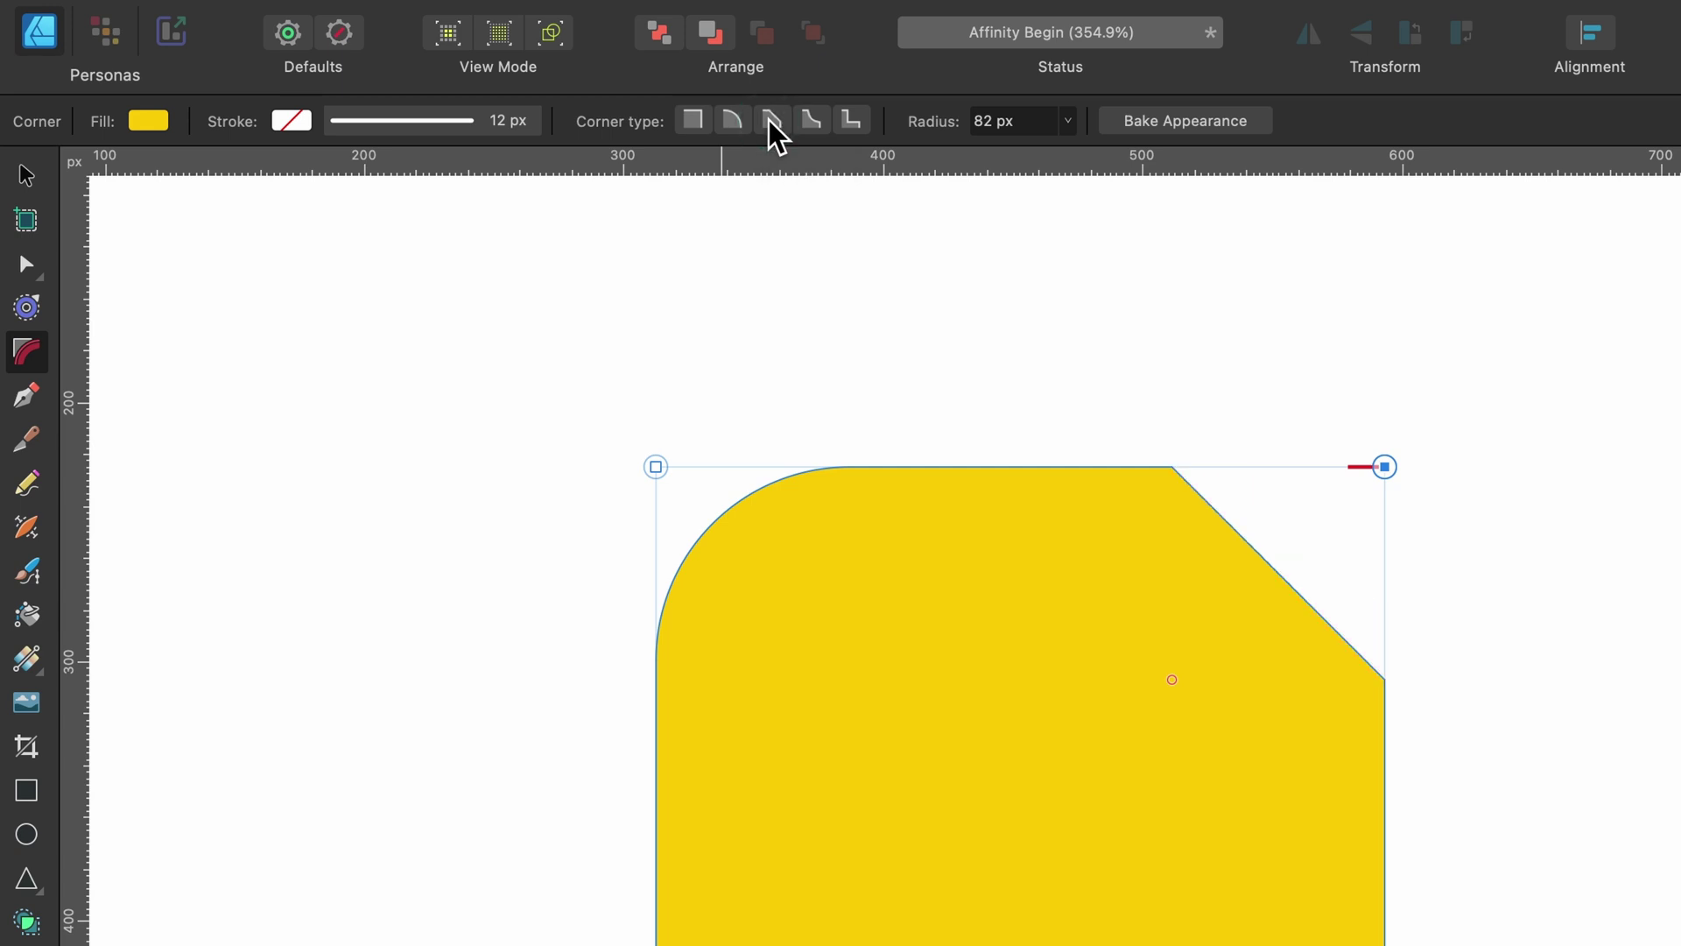
drag(1171, 681, 1217, 683)
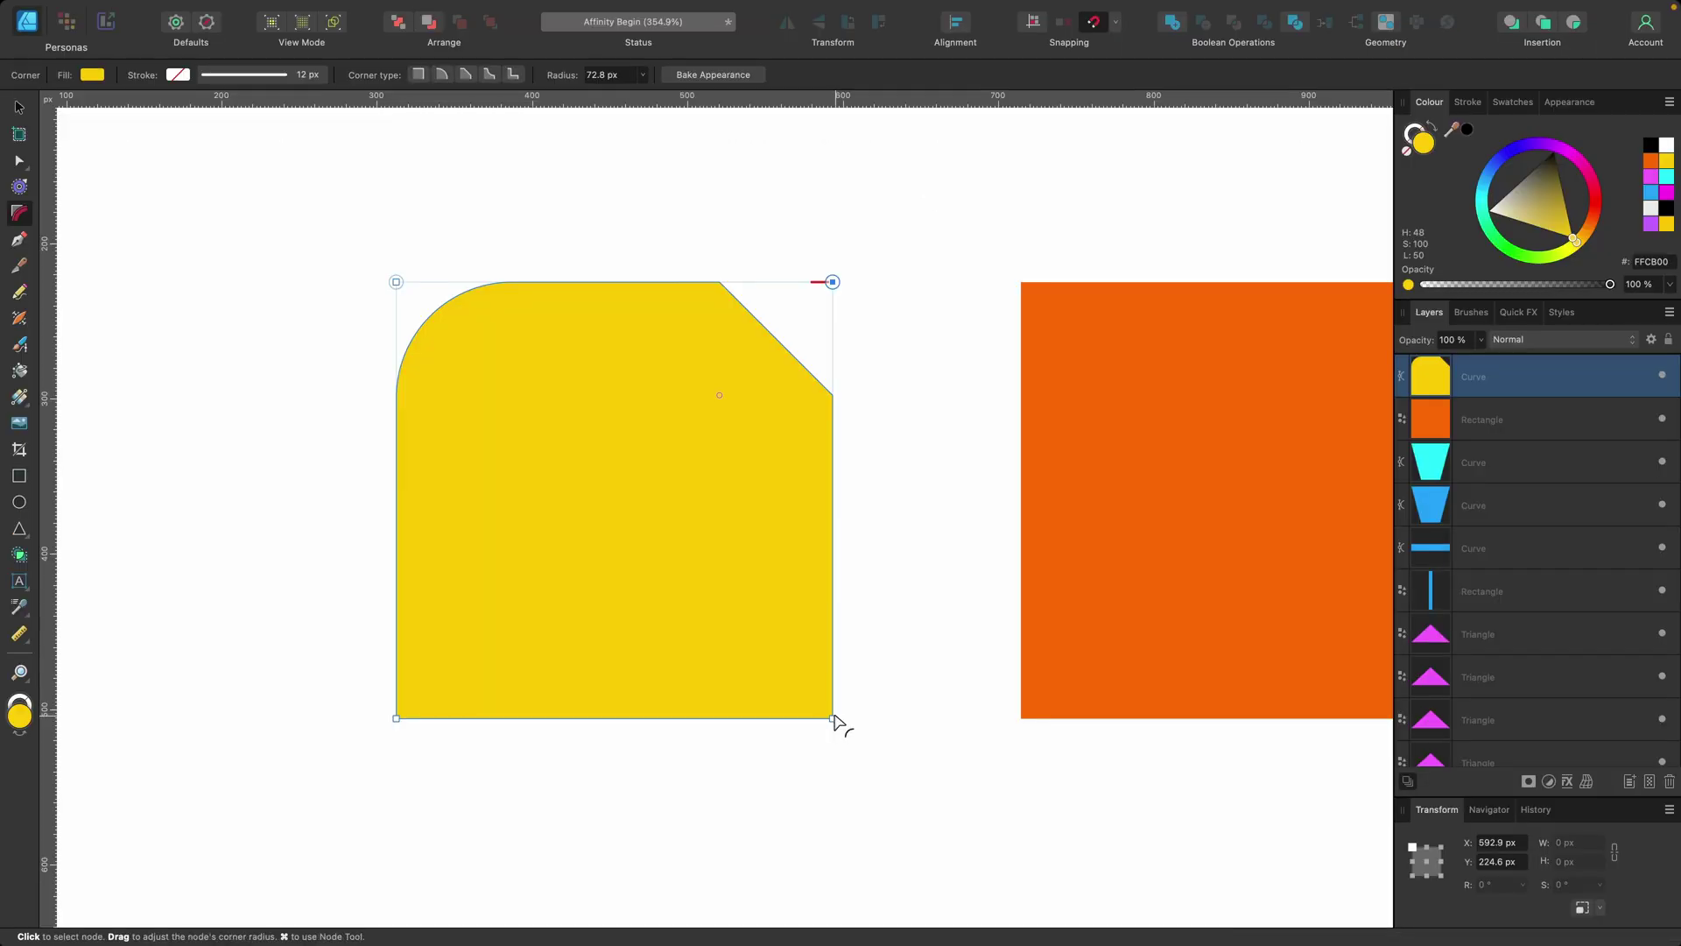
Cut a concave corner with a radius of about 65.6 px into the yellow shape's lower-right corner
click(833, 720)
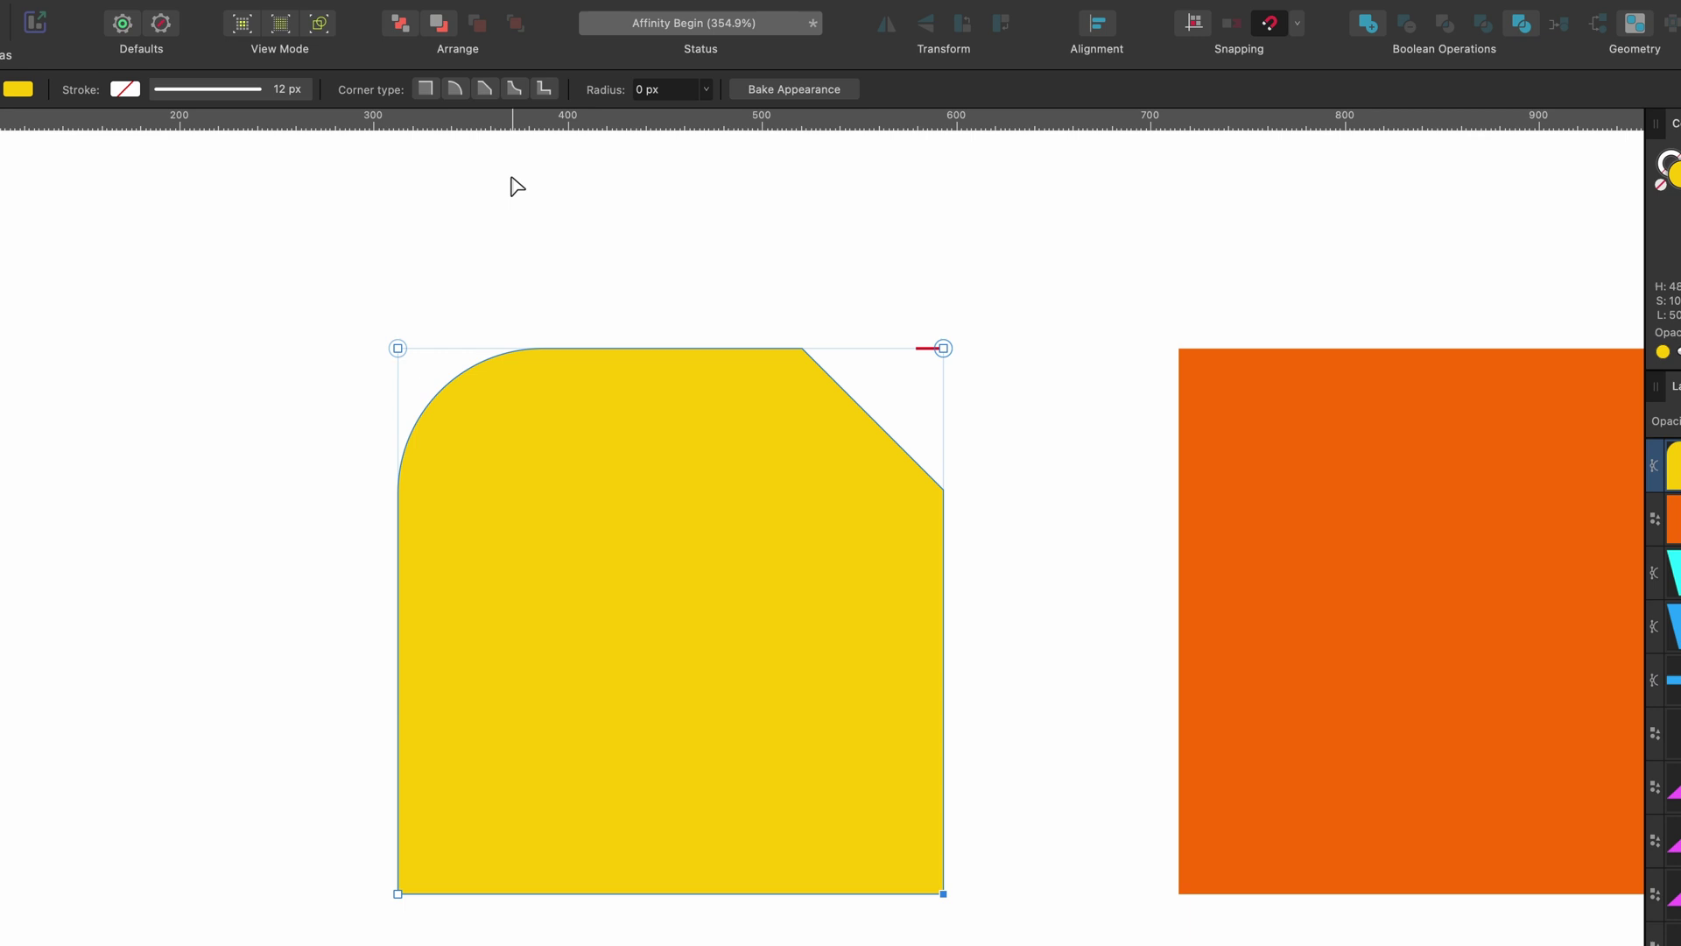
click(512, 90)
drag(943, 893, 826, 762)
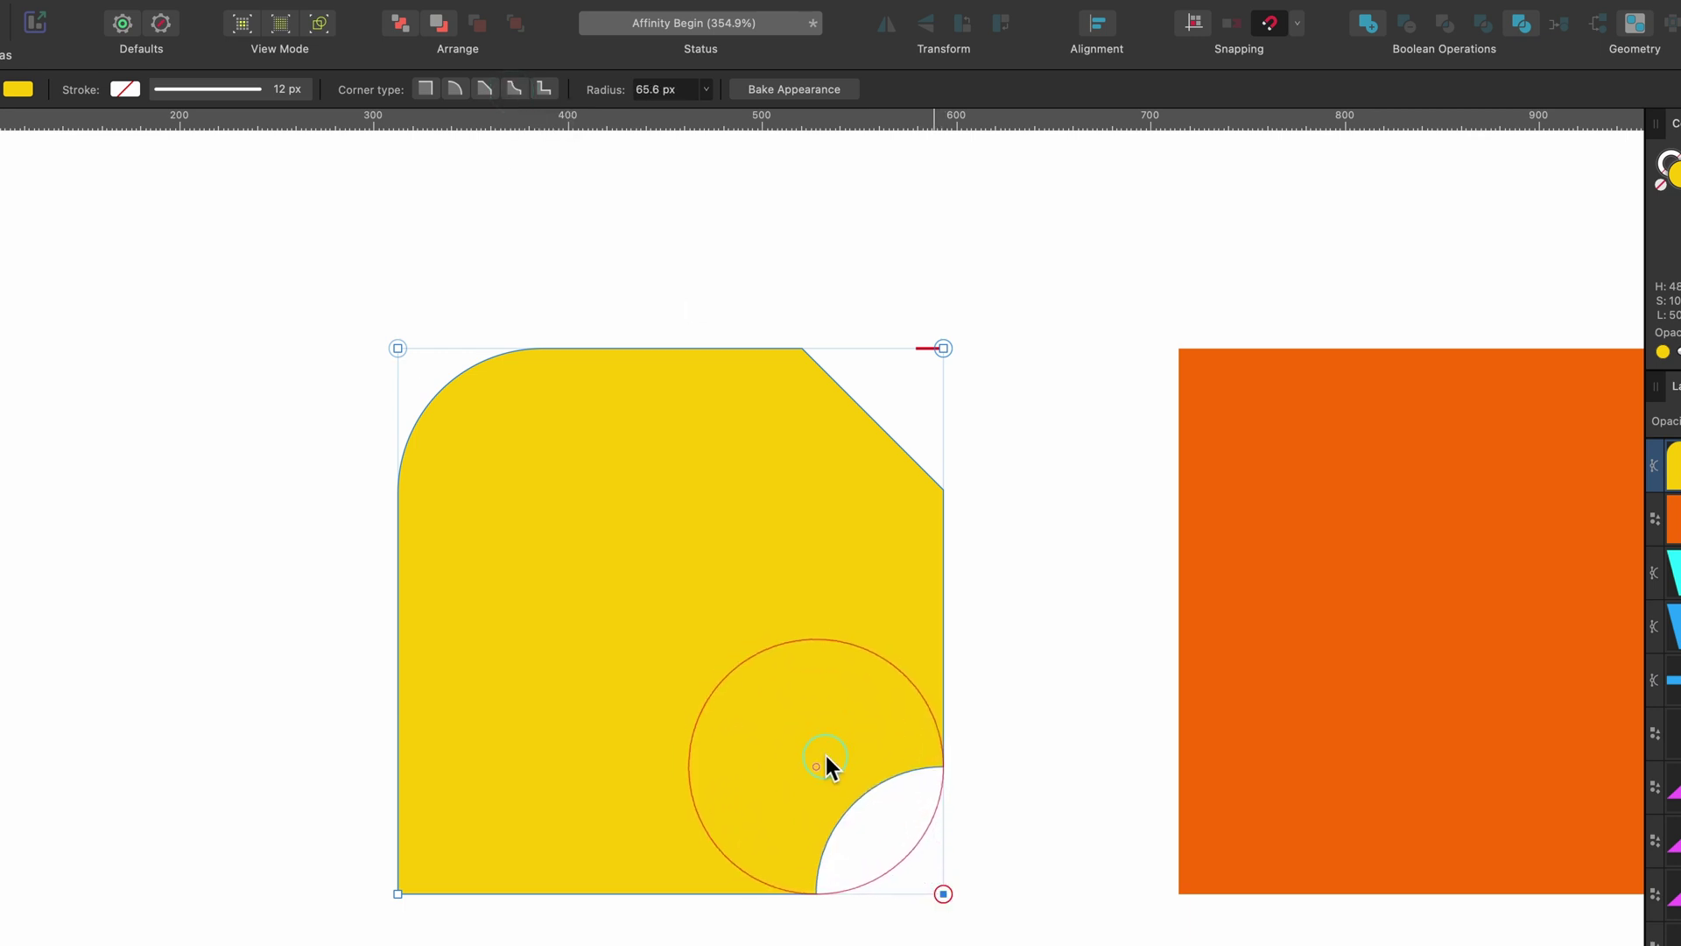
Apply the cutout corner type to the yellow shape's lower-left corner and set its radius to 50 px
click(399, 893)
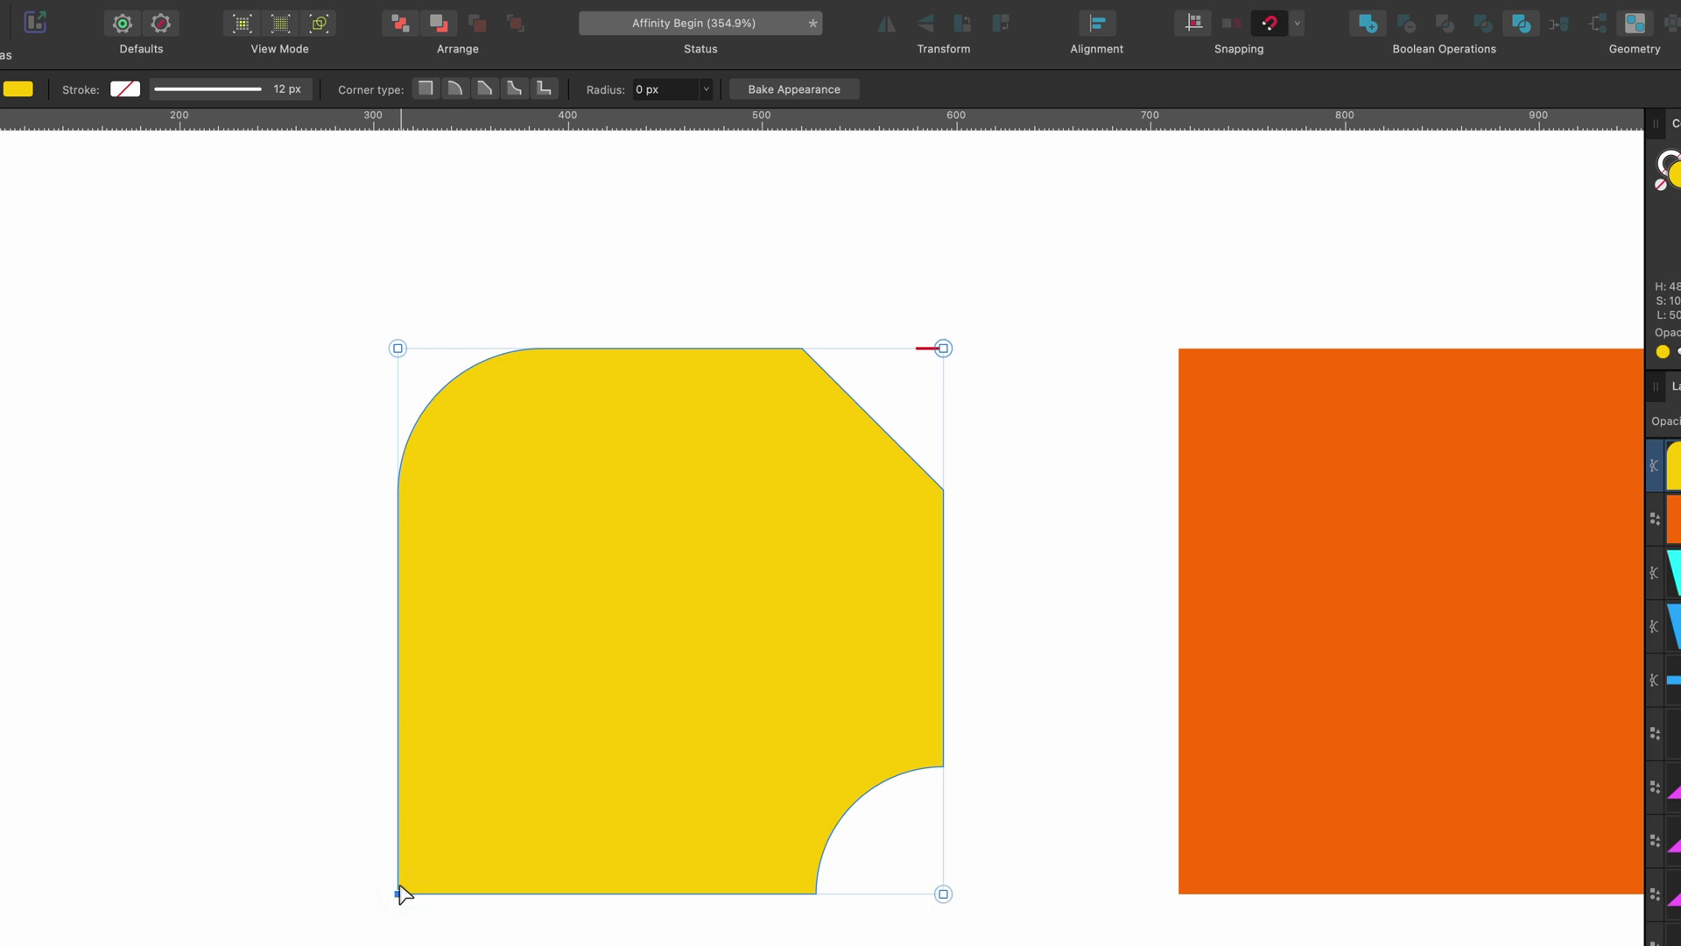
click(543, 90)
drag(407, 886, 559, 732)
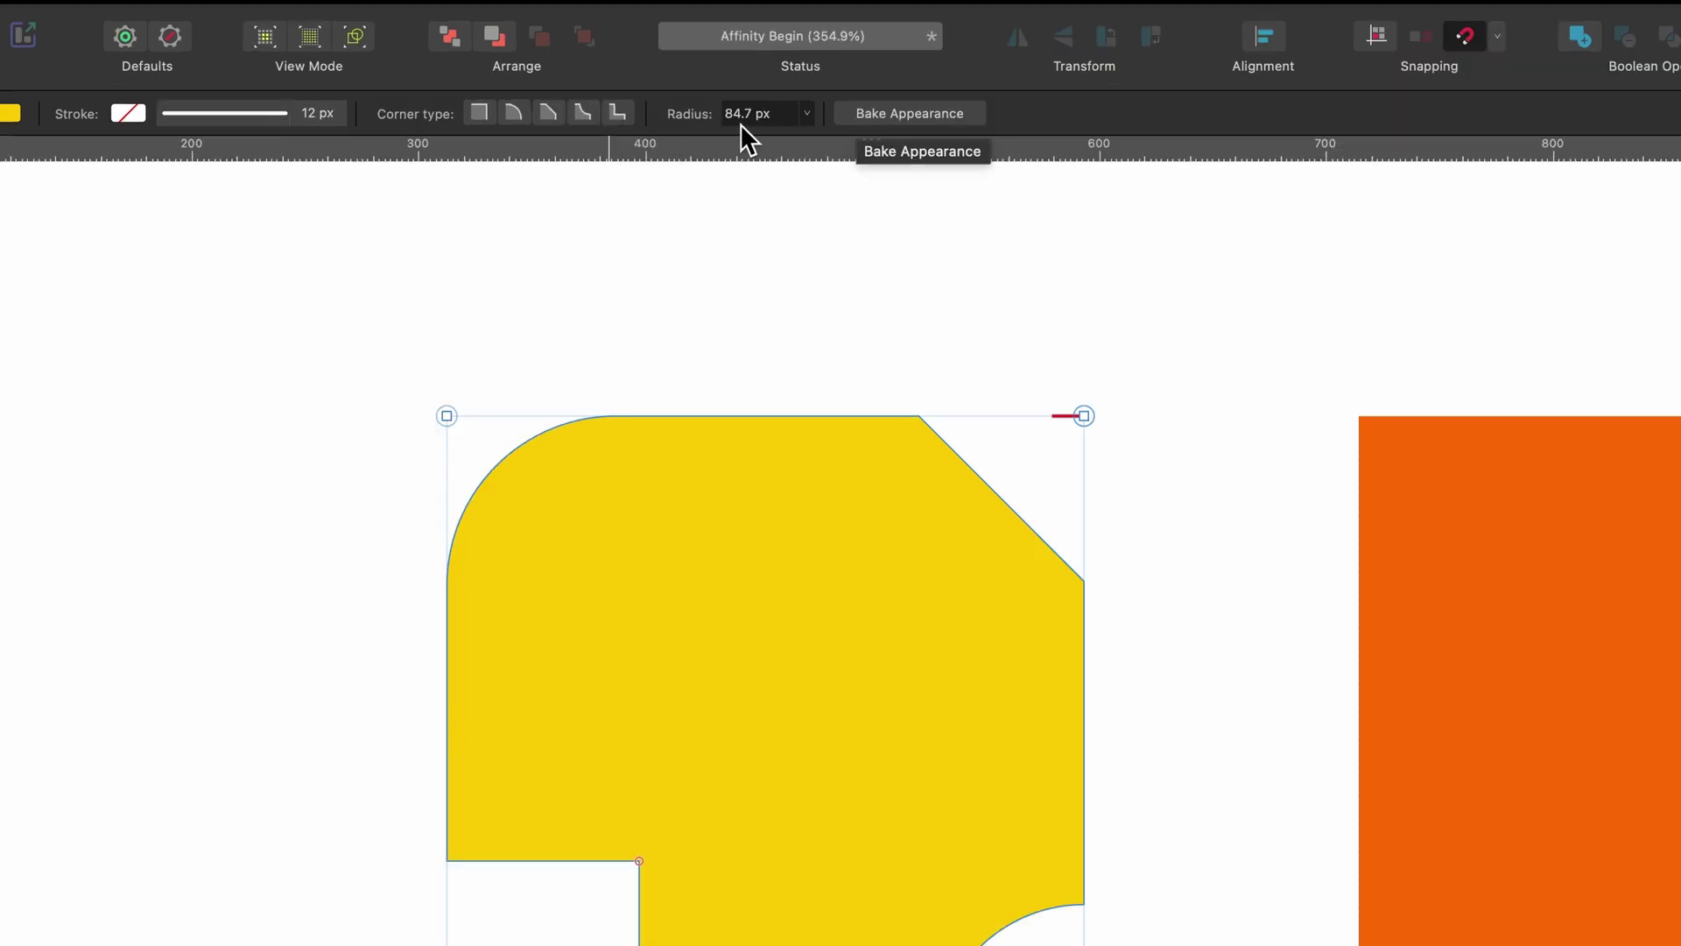
click(764, 113)
click(806, 113)
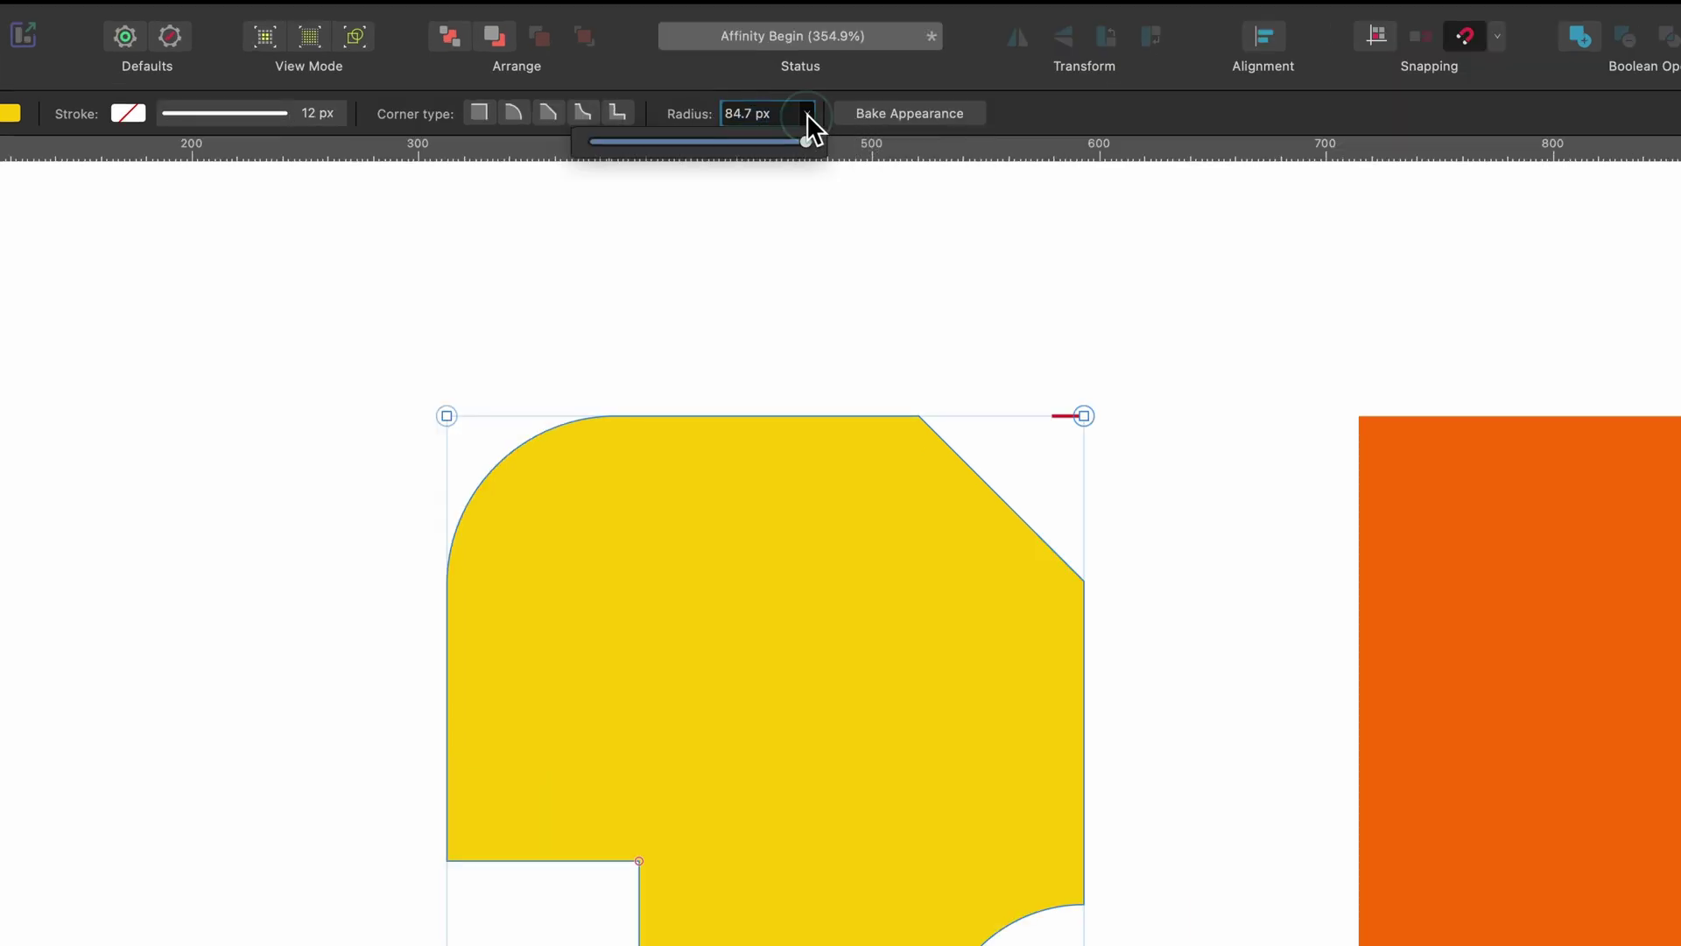
mouse_move(796, 140)
mouse_down()
mouse_move(683, 146)
mouse_move(823, 137)
mouse_up()
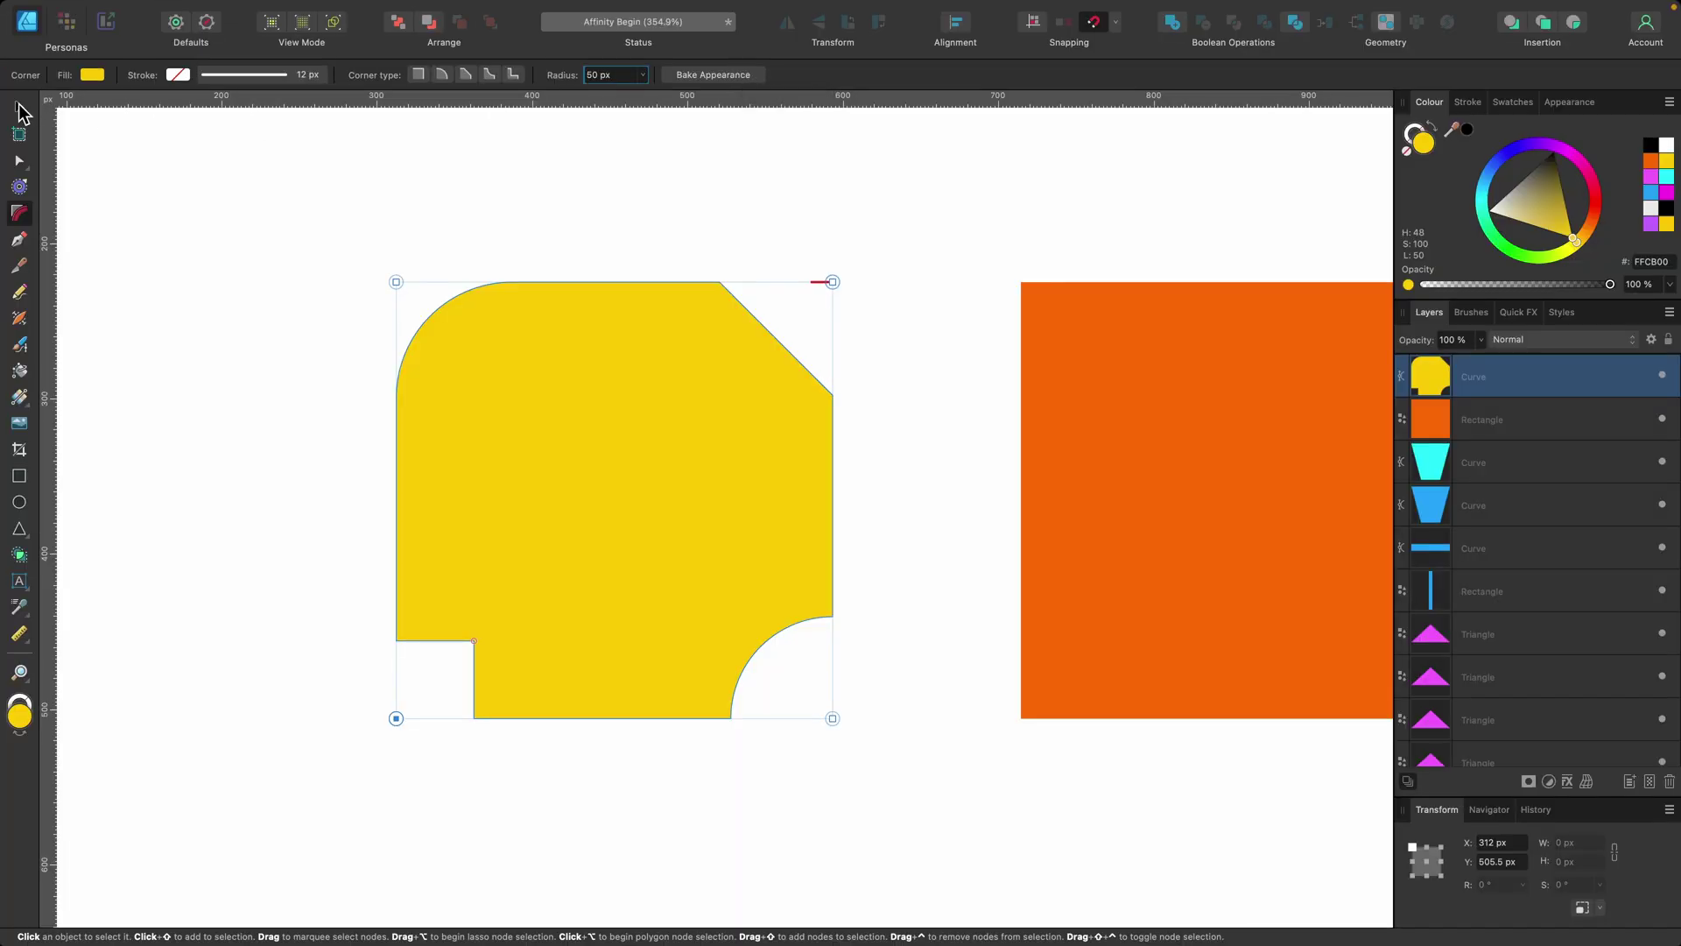
Switch to the Move Tool and examine the bounding box around the yellow shape's modified corners
click(20, 110)
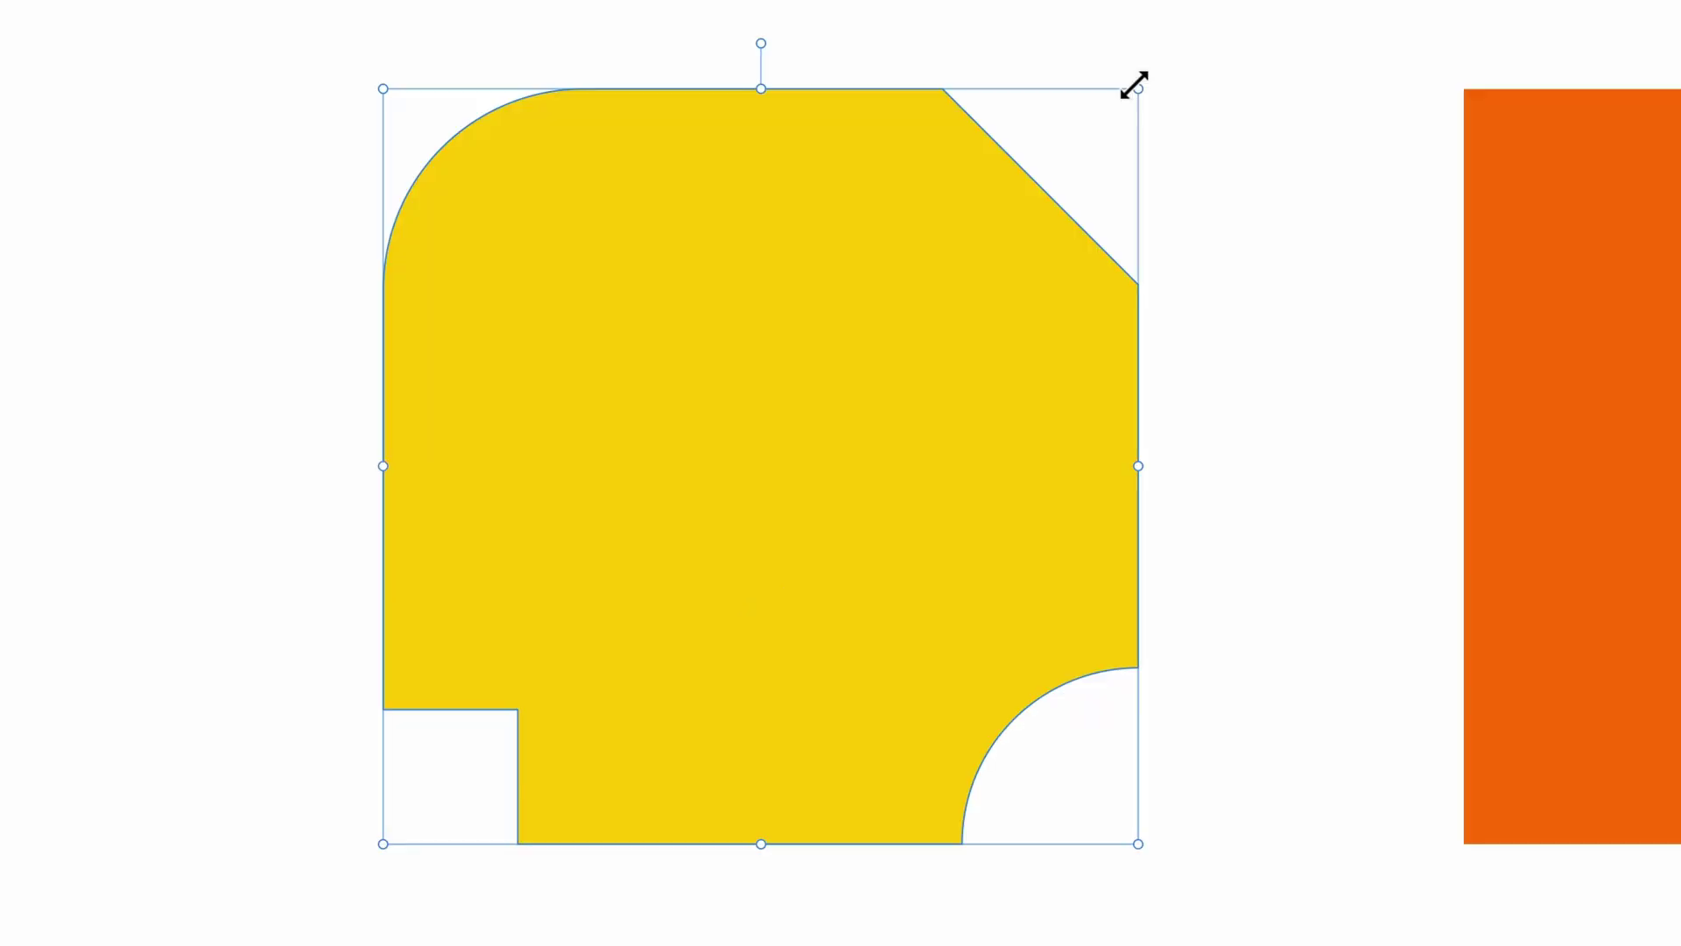
click(1134, 85)
drag(1135, 85, 1165, 117)
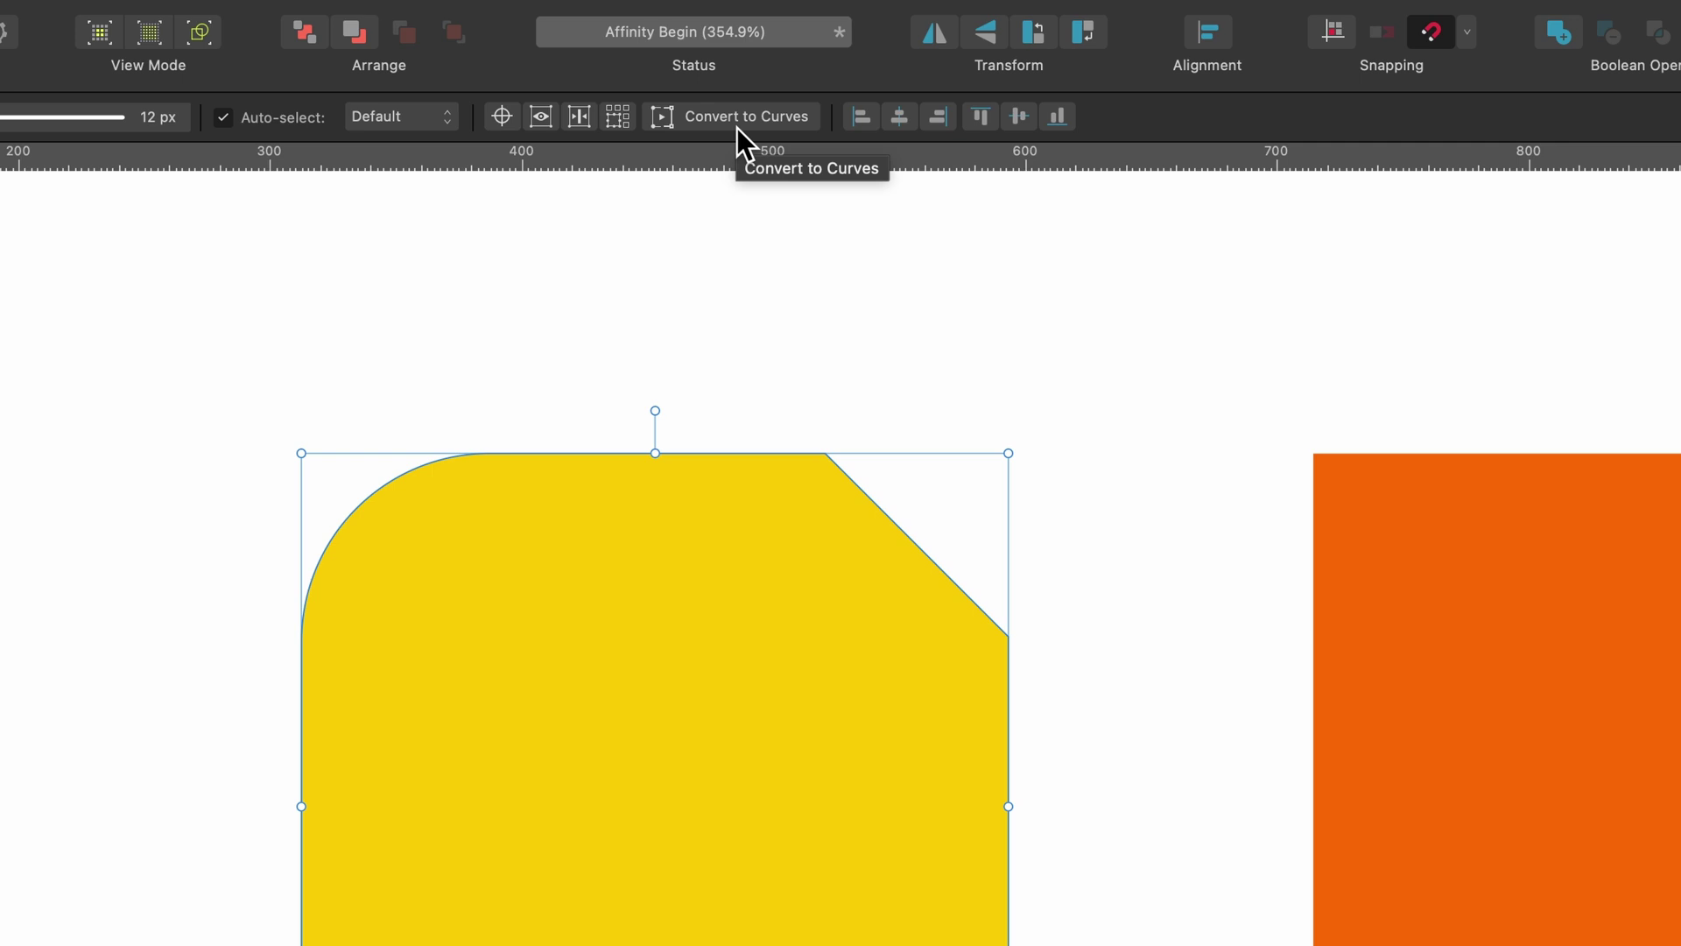
click(738, 128)
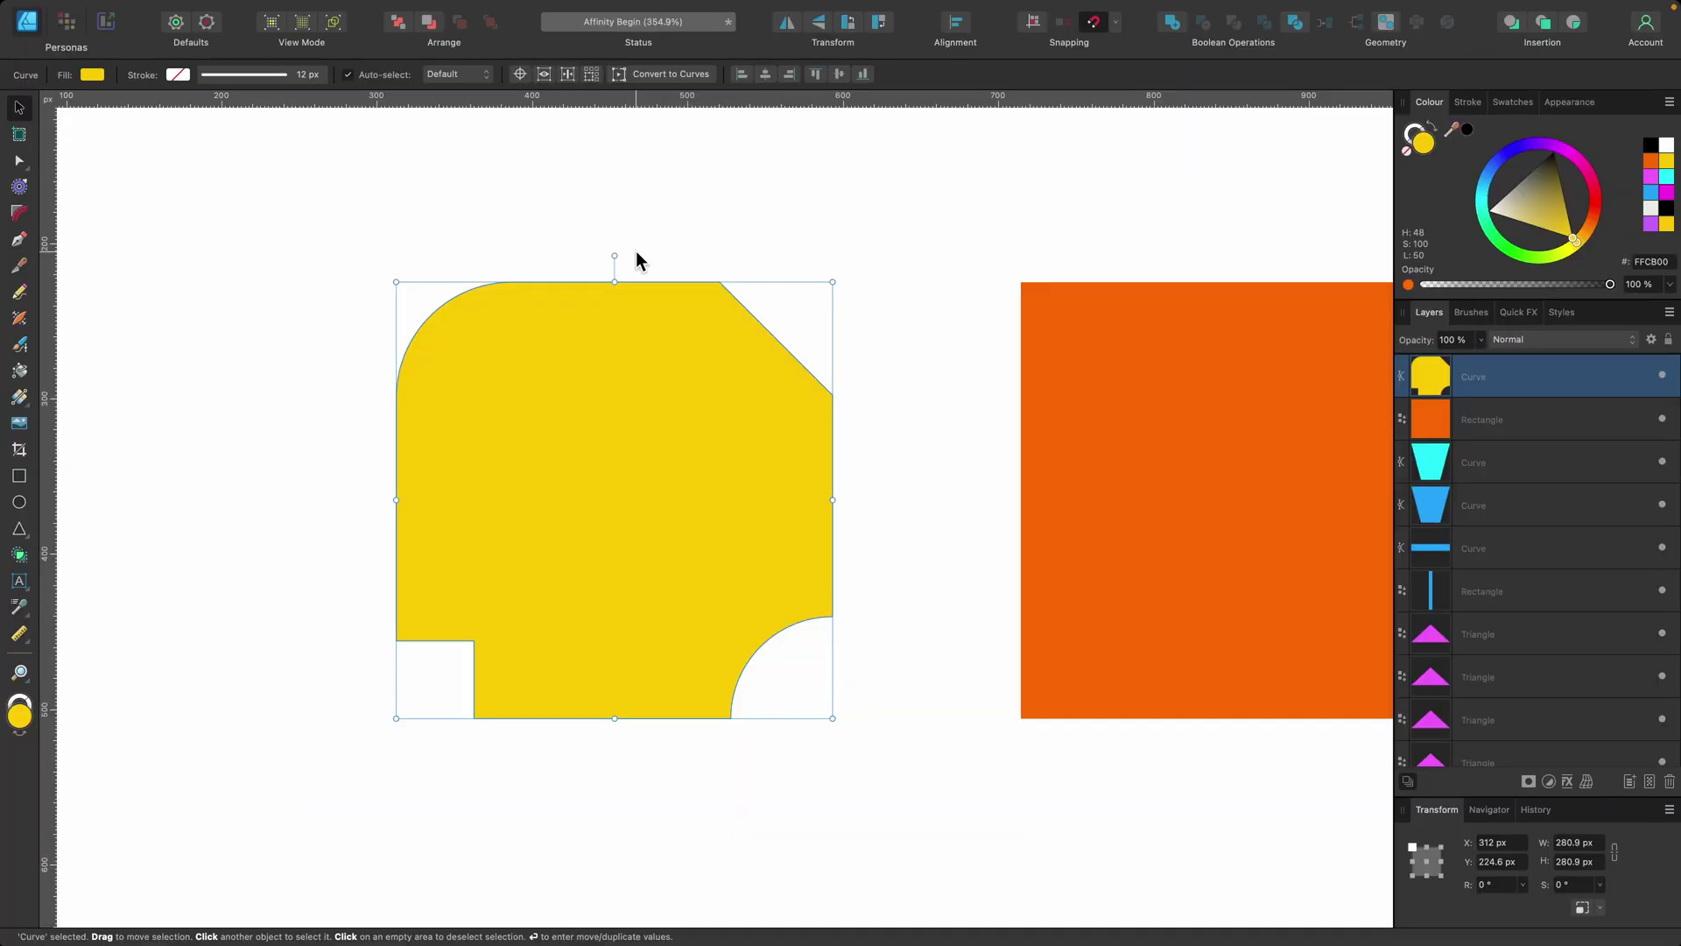
Bake the corner appearance into the yellow shape's curve and return to the Move Tool
click(24, 219)
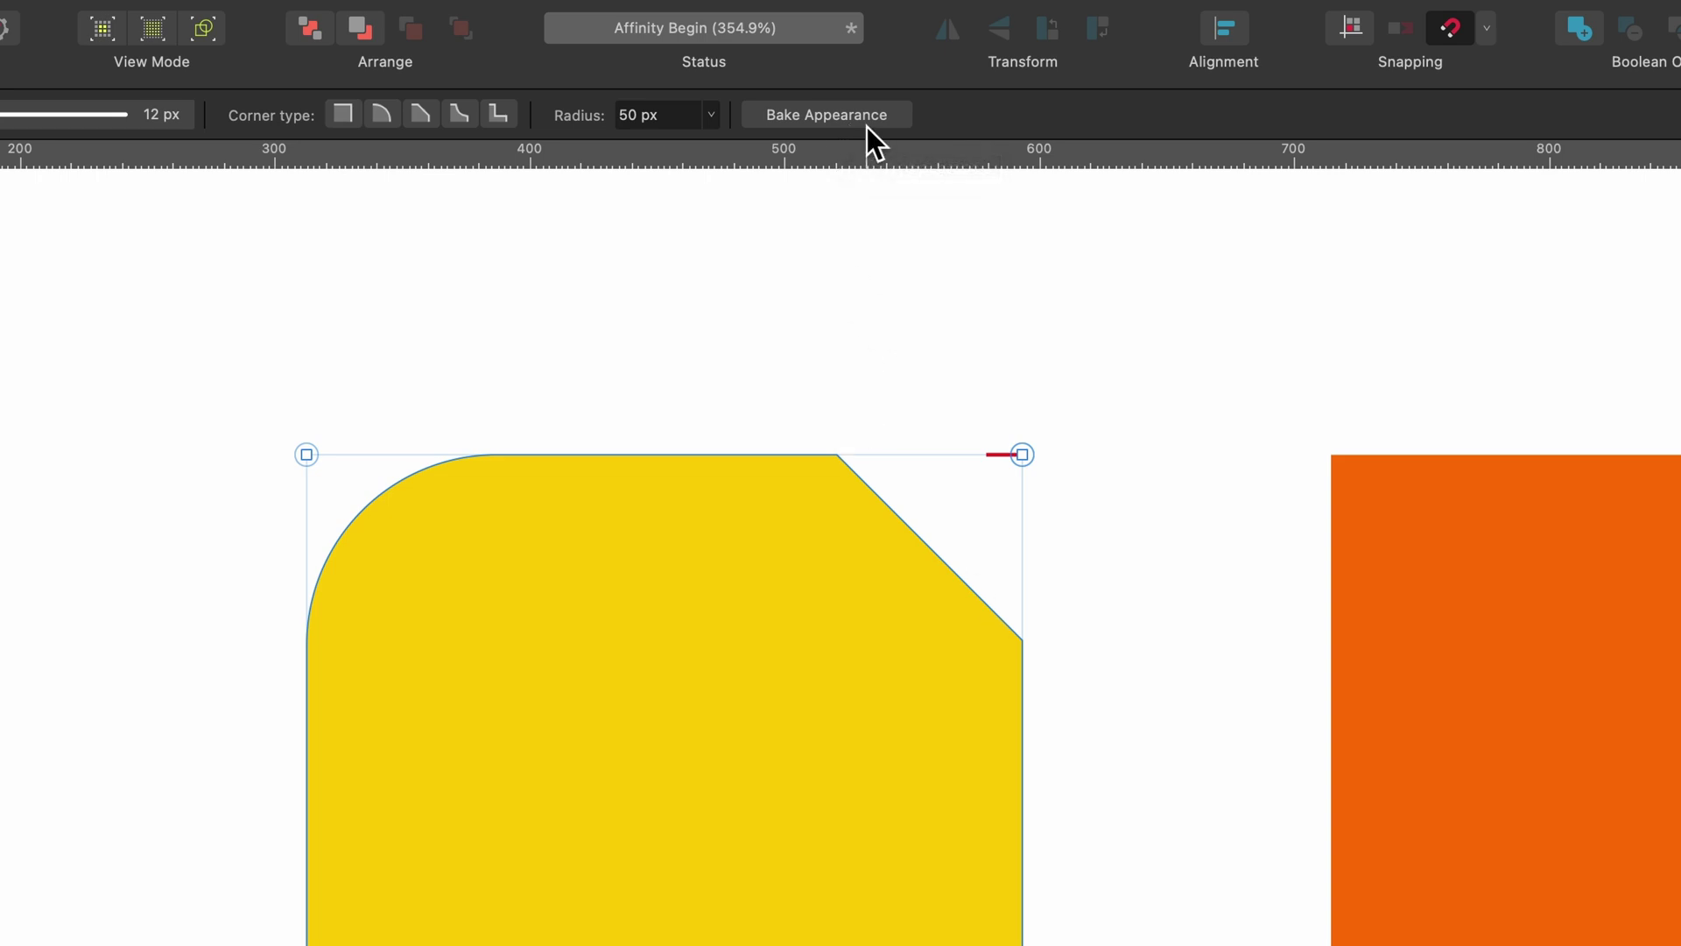
click(843, 120)
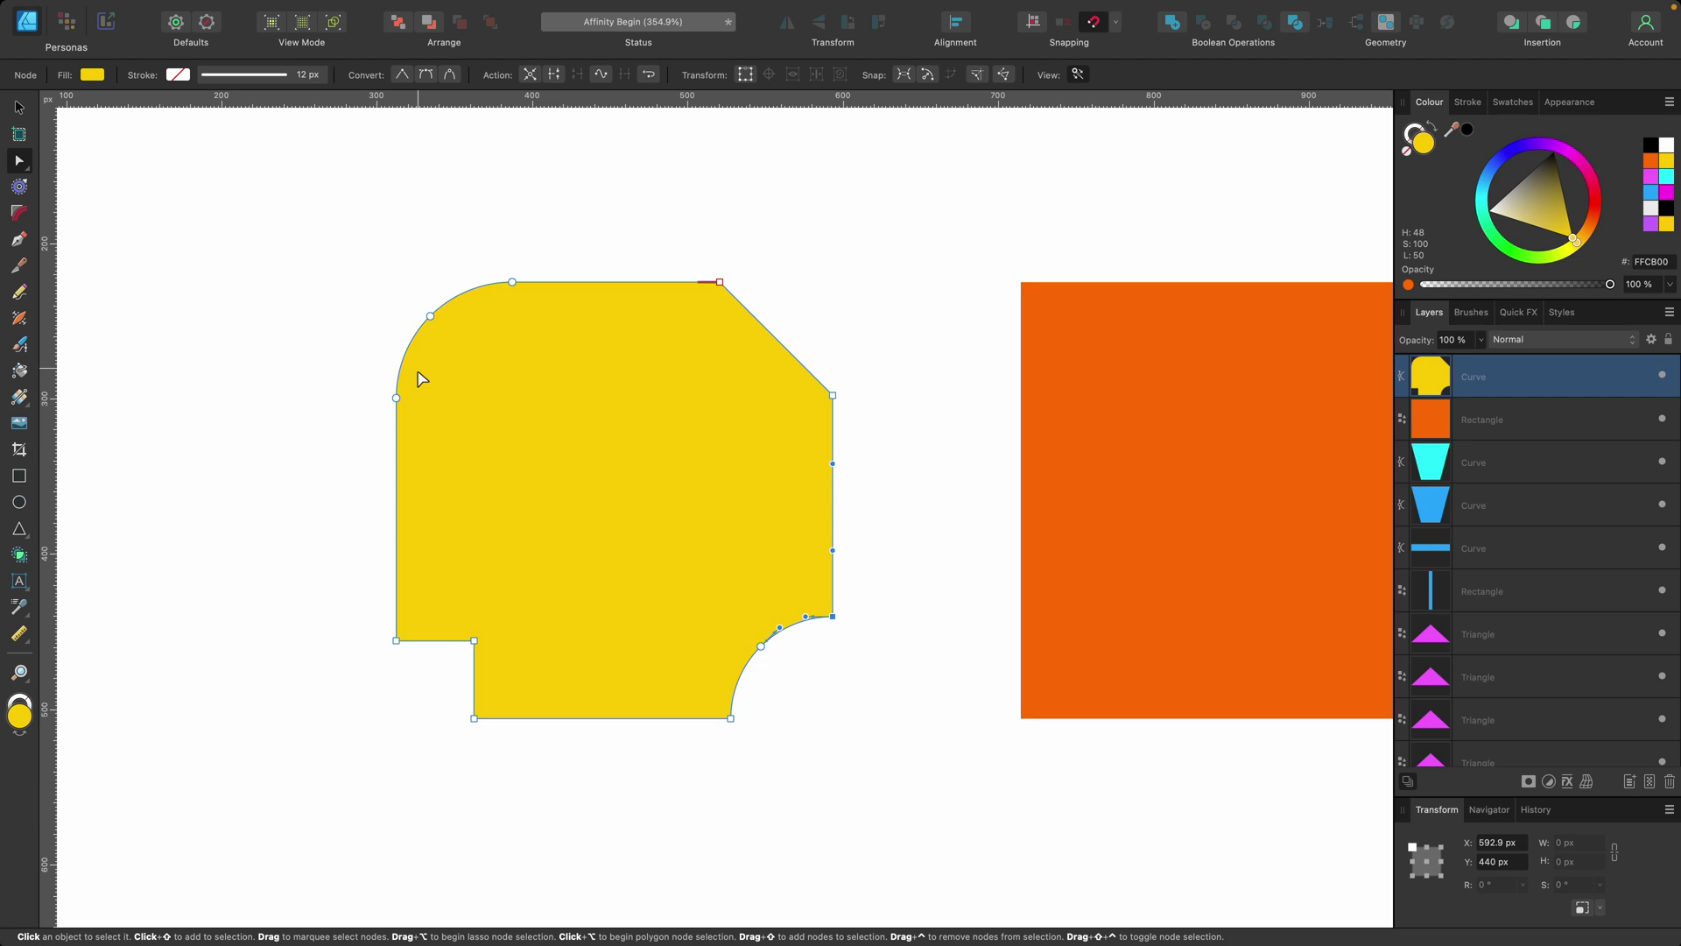
click(18, 107)
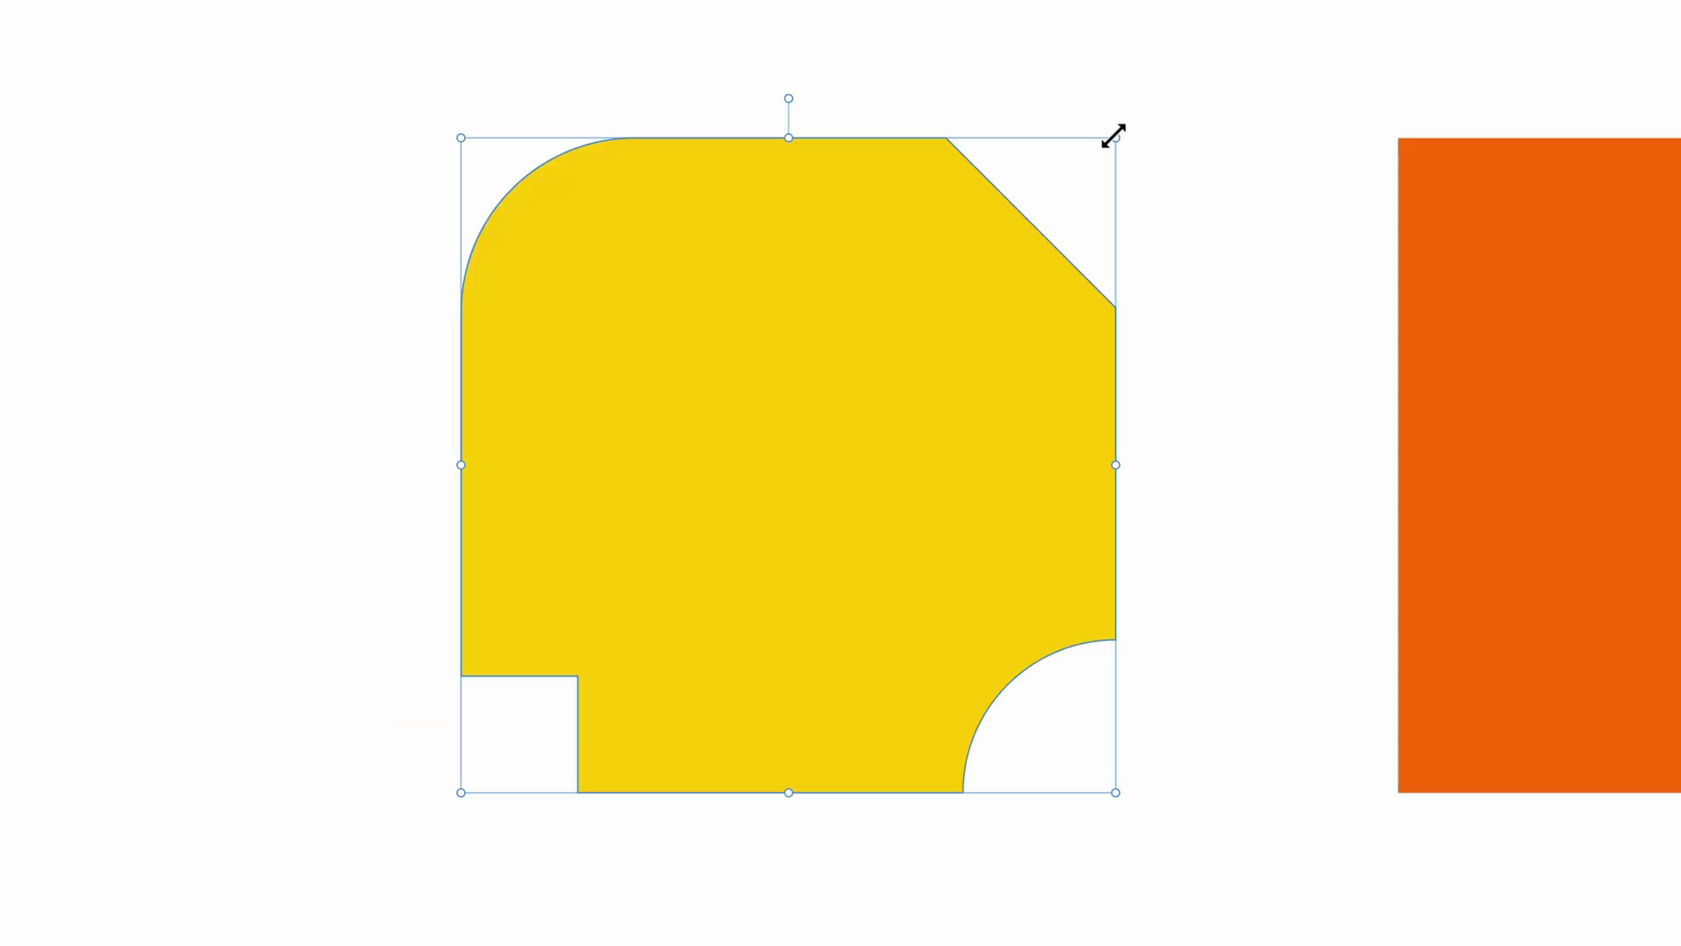
drag(1113, 136, 1171, 172)
Round both upper corners of the orange square together with the Corner Tool to a radius of about 74.9 px
click(1257, 563)
scroll(1257, 563, right, 10)
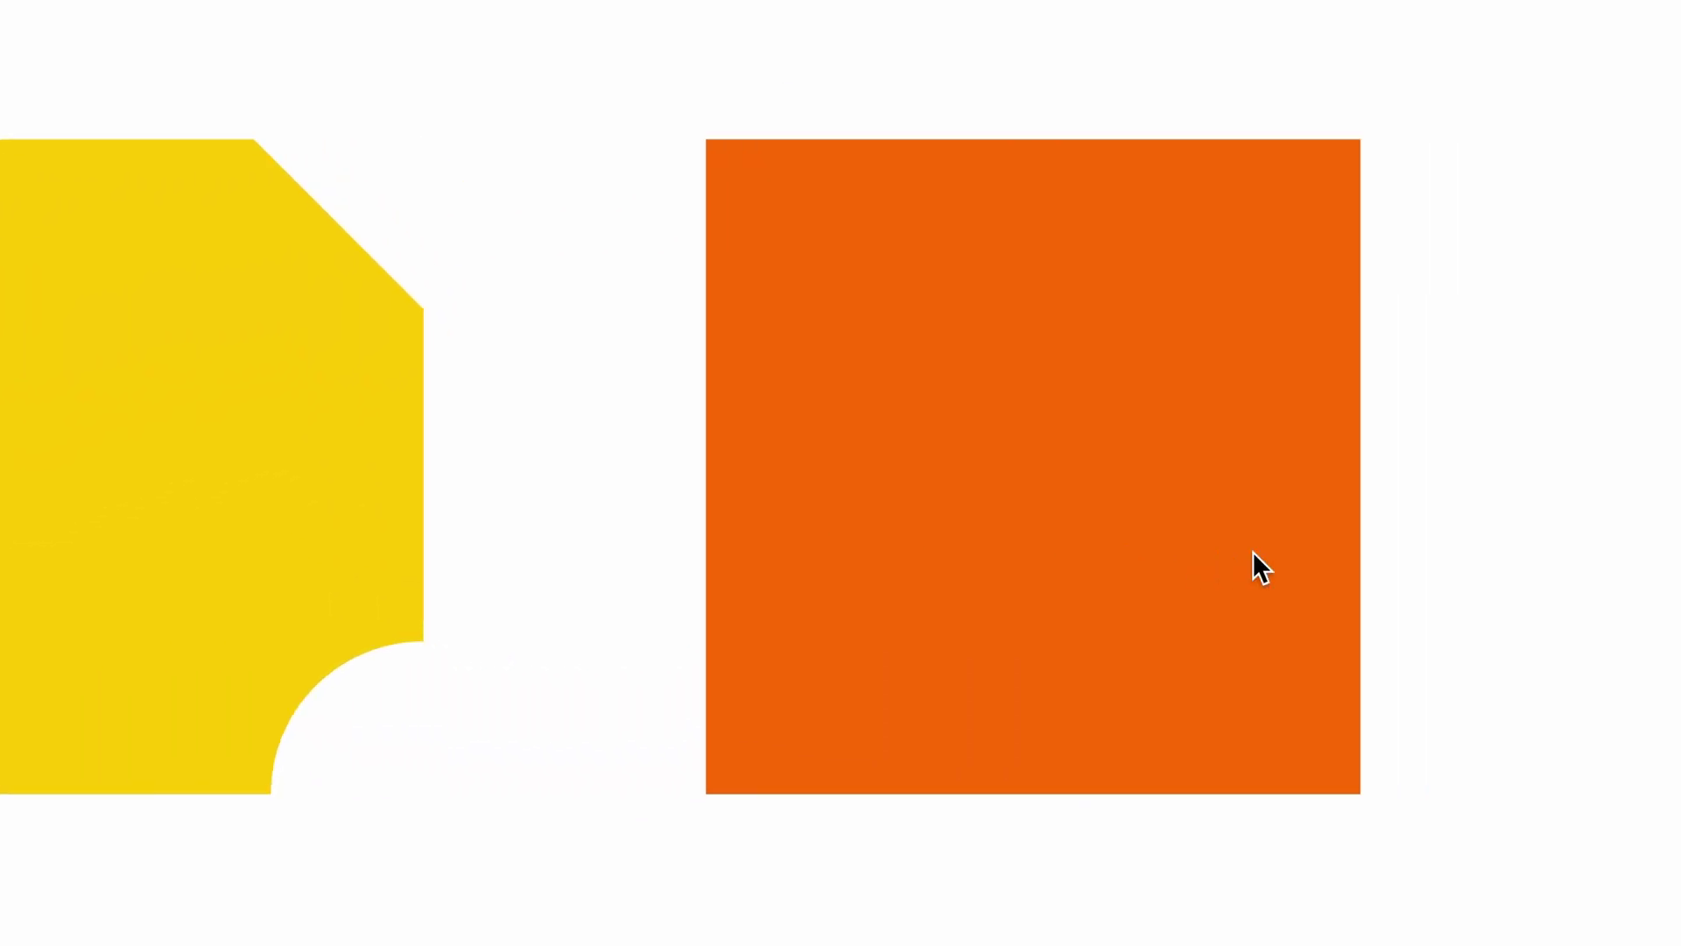
click(1131, 411)
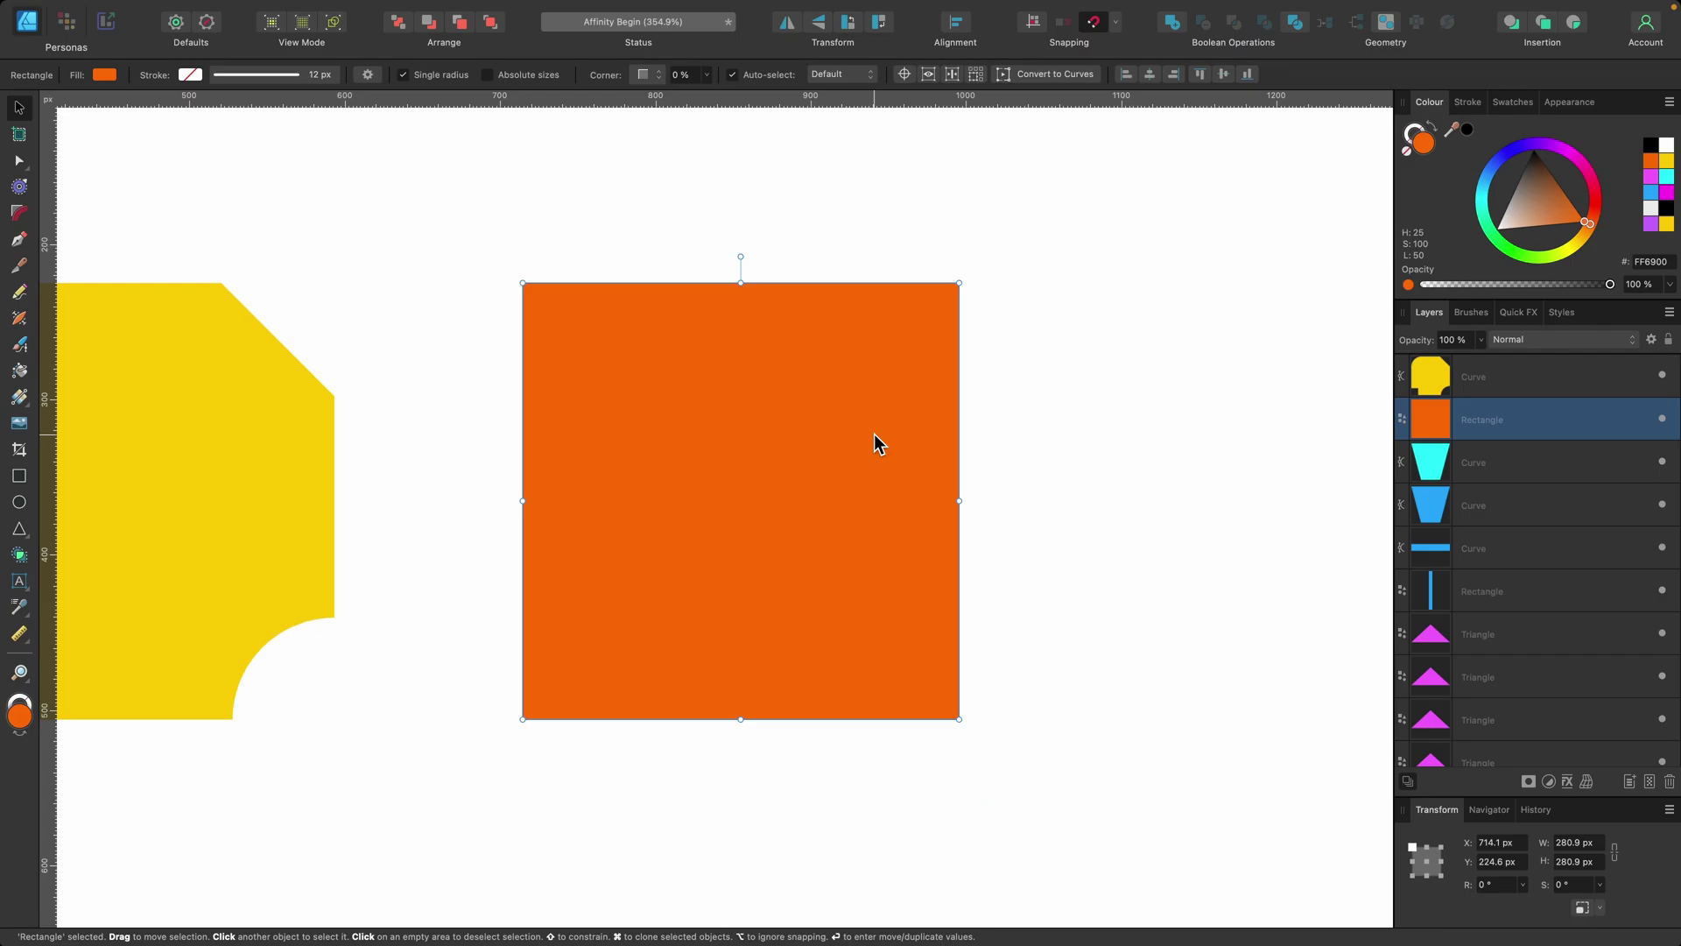
click(19, 213)
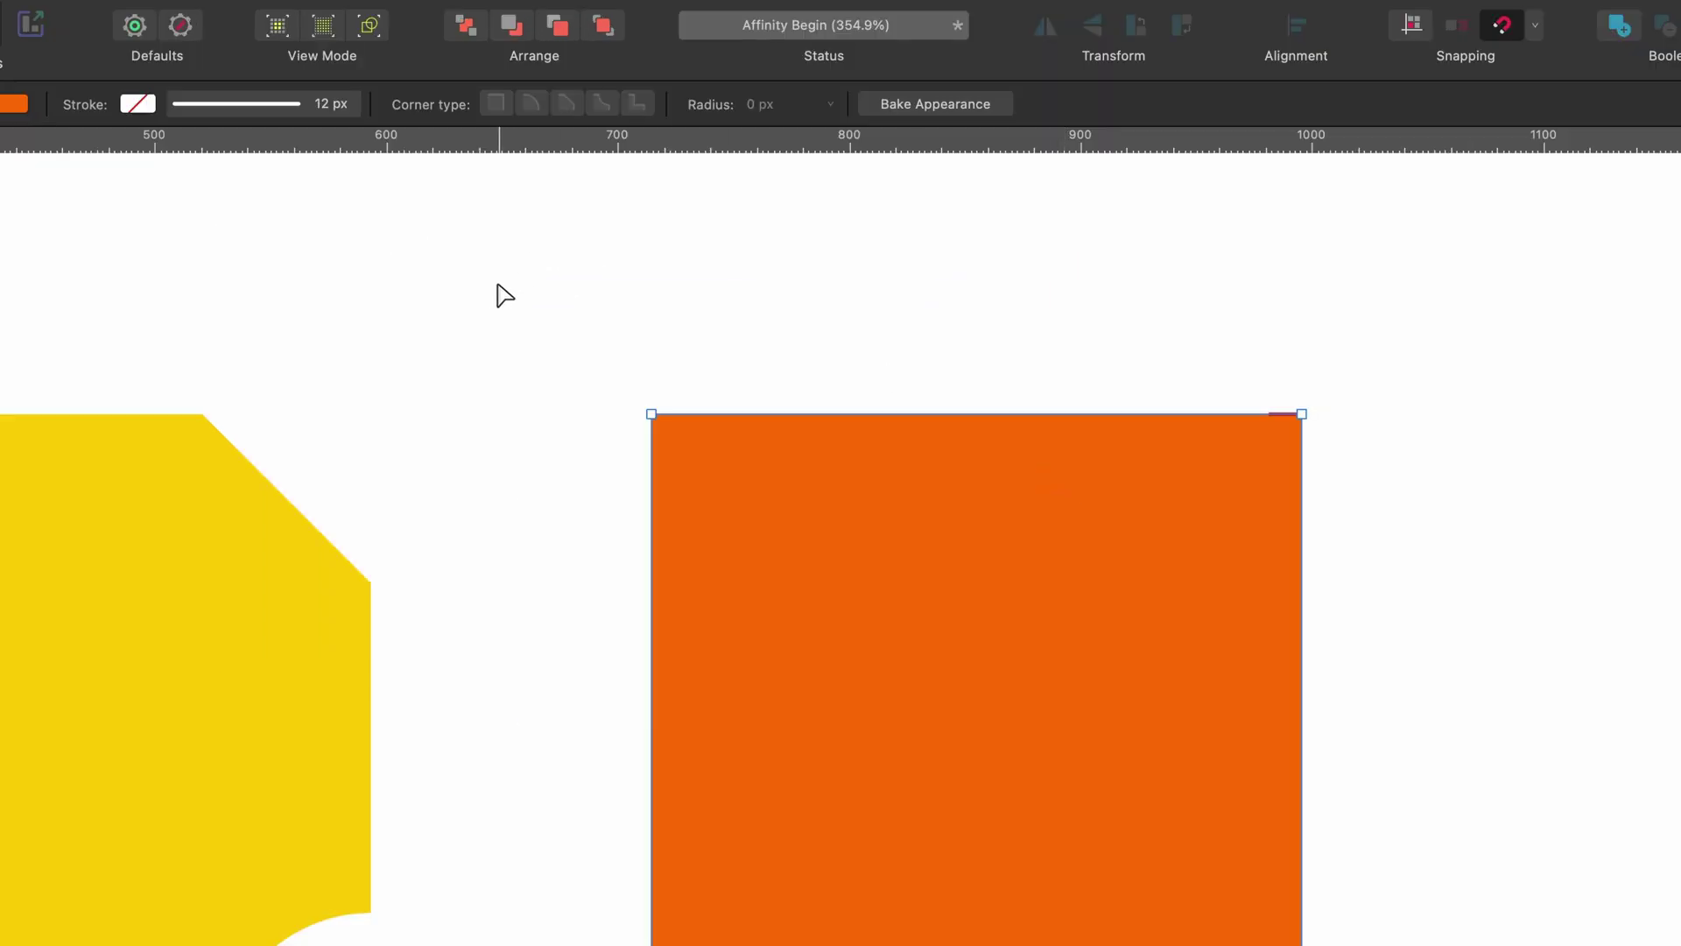
drag(500, 286, 1388, 473)
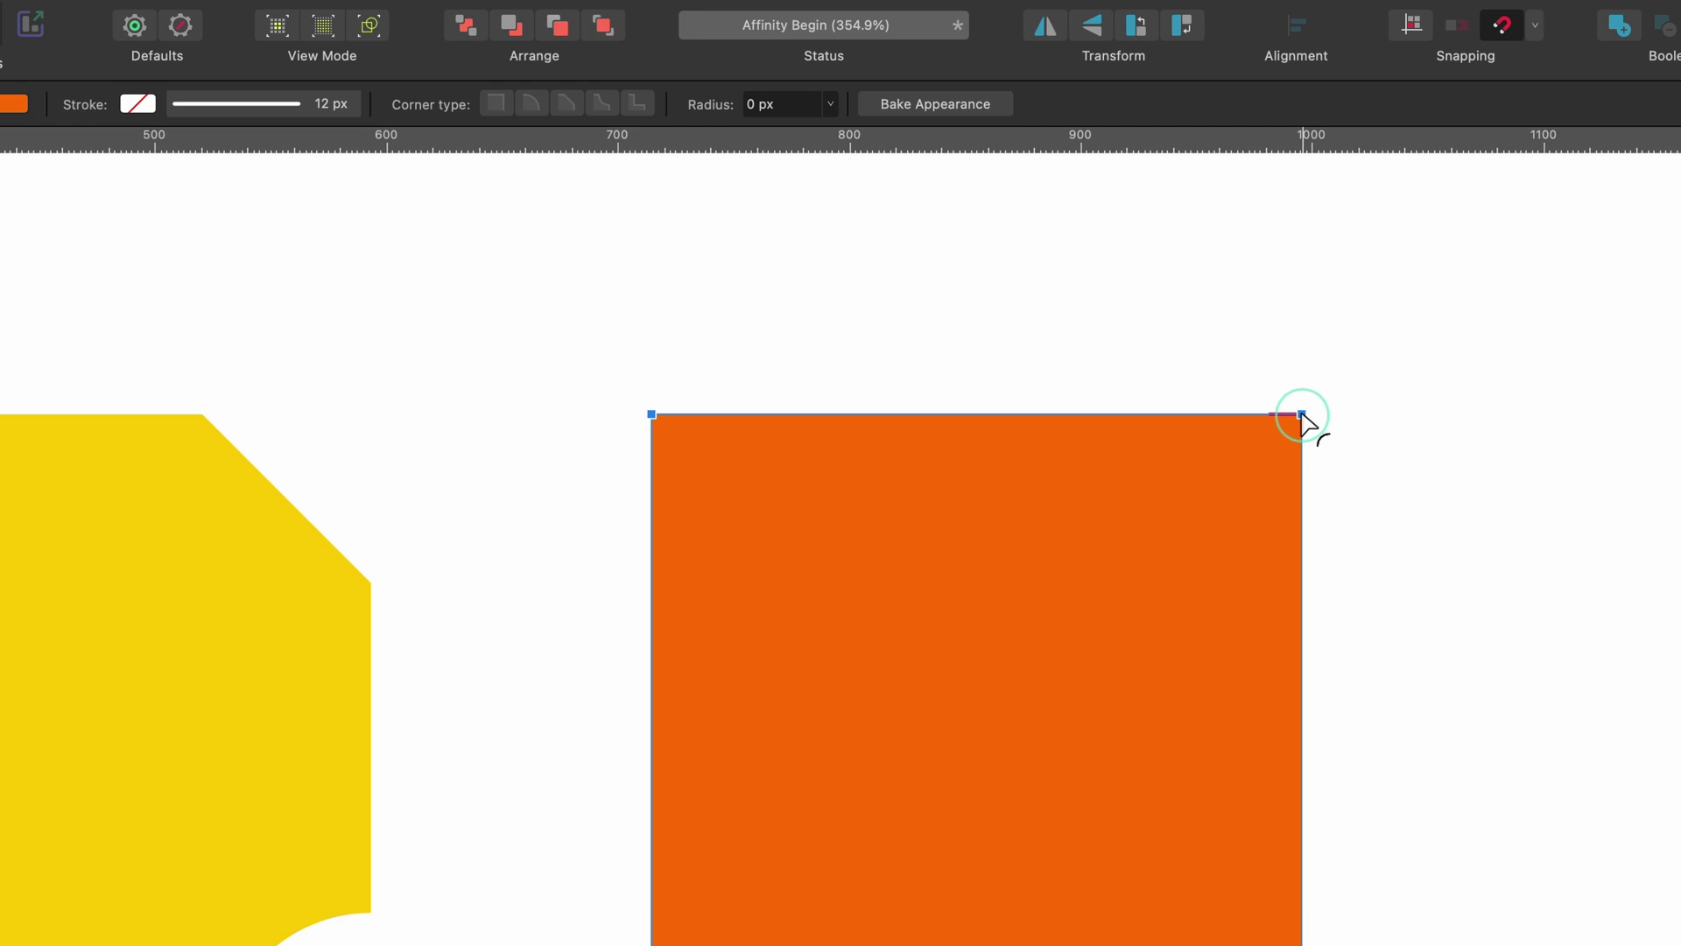
drag(1301, 416, 1131, 594)
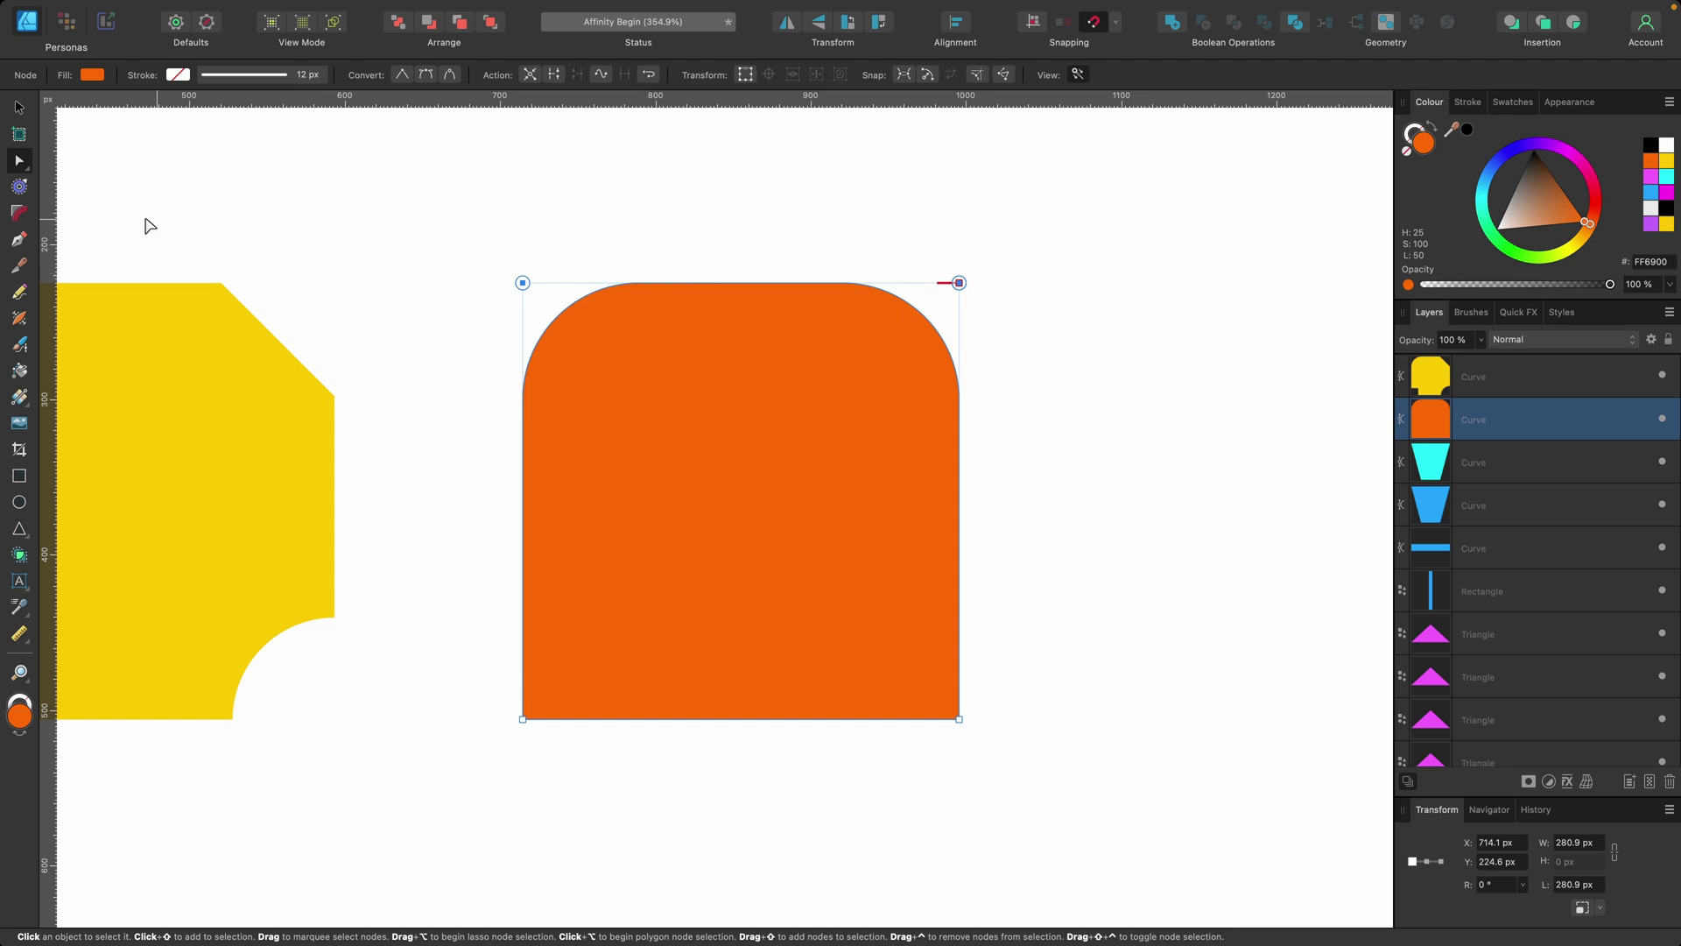
Change both upper corners of the orange shape to the concave corner type and return to the Move Tool
click(19, 212)
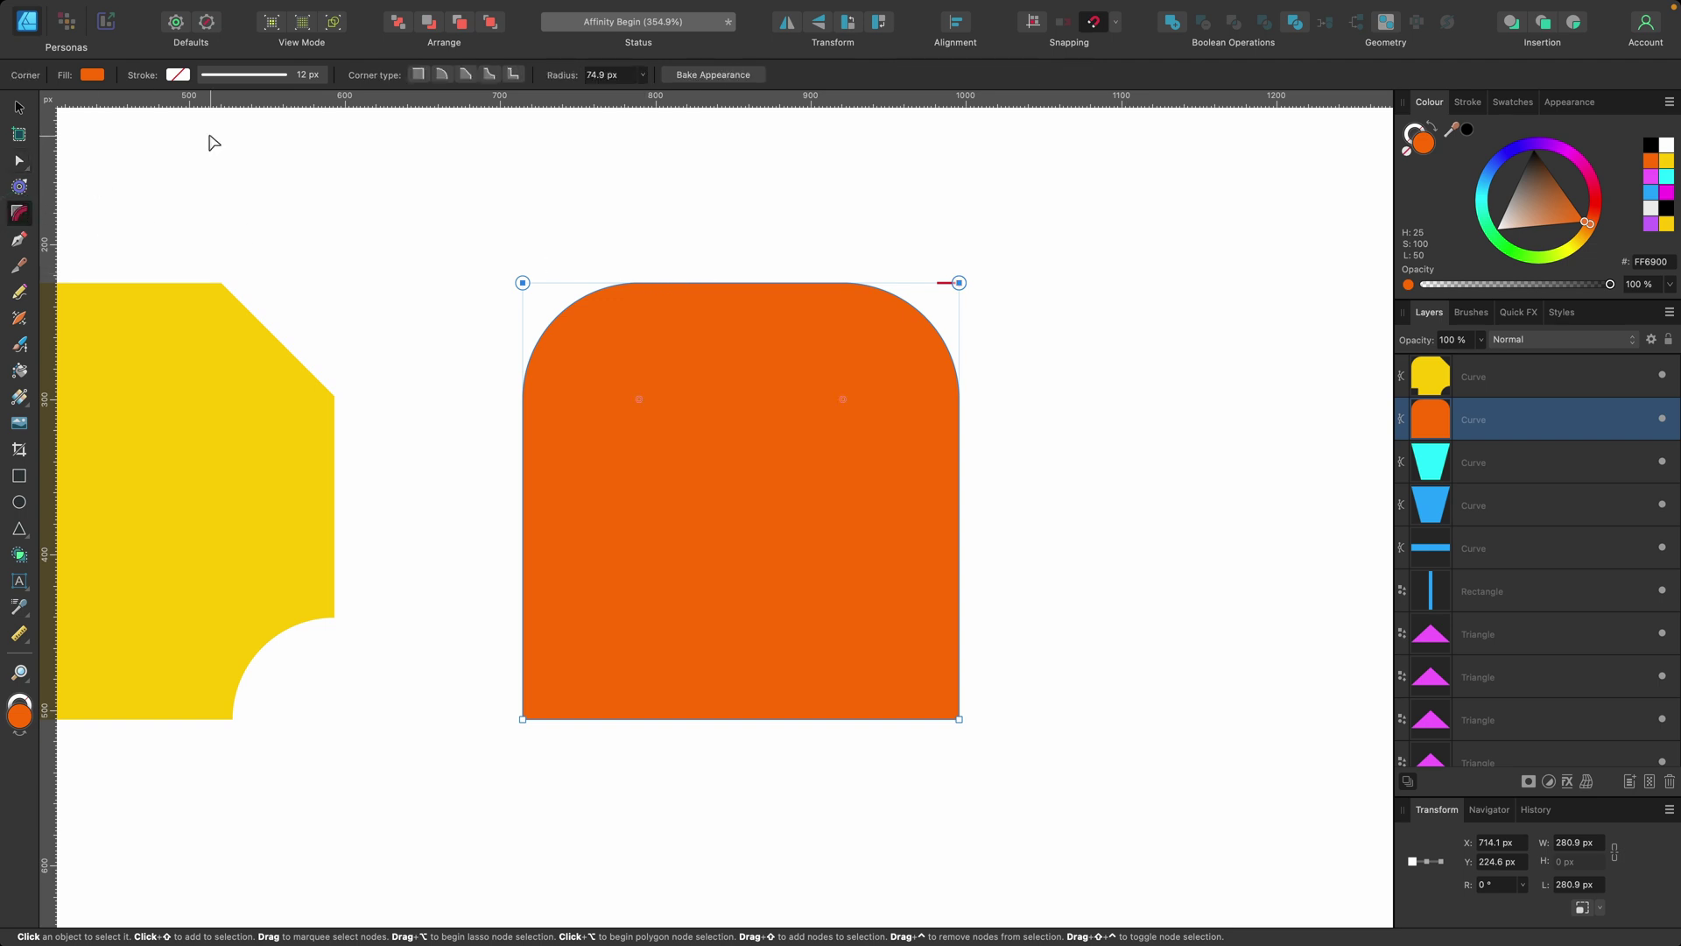
click(489, 74)
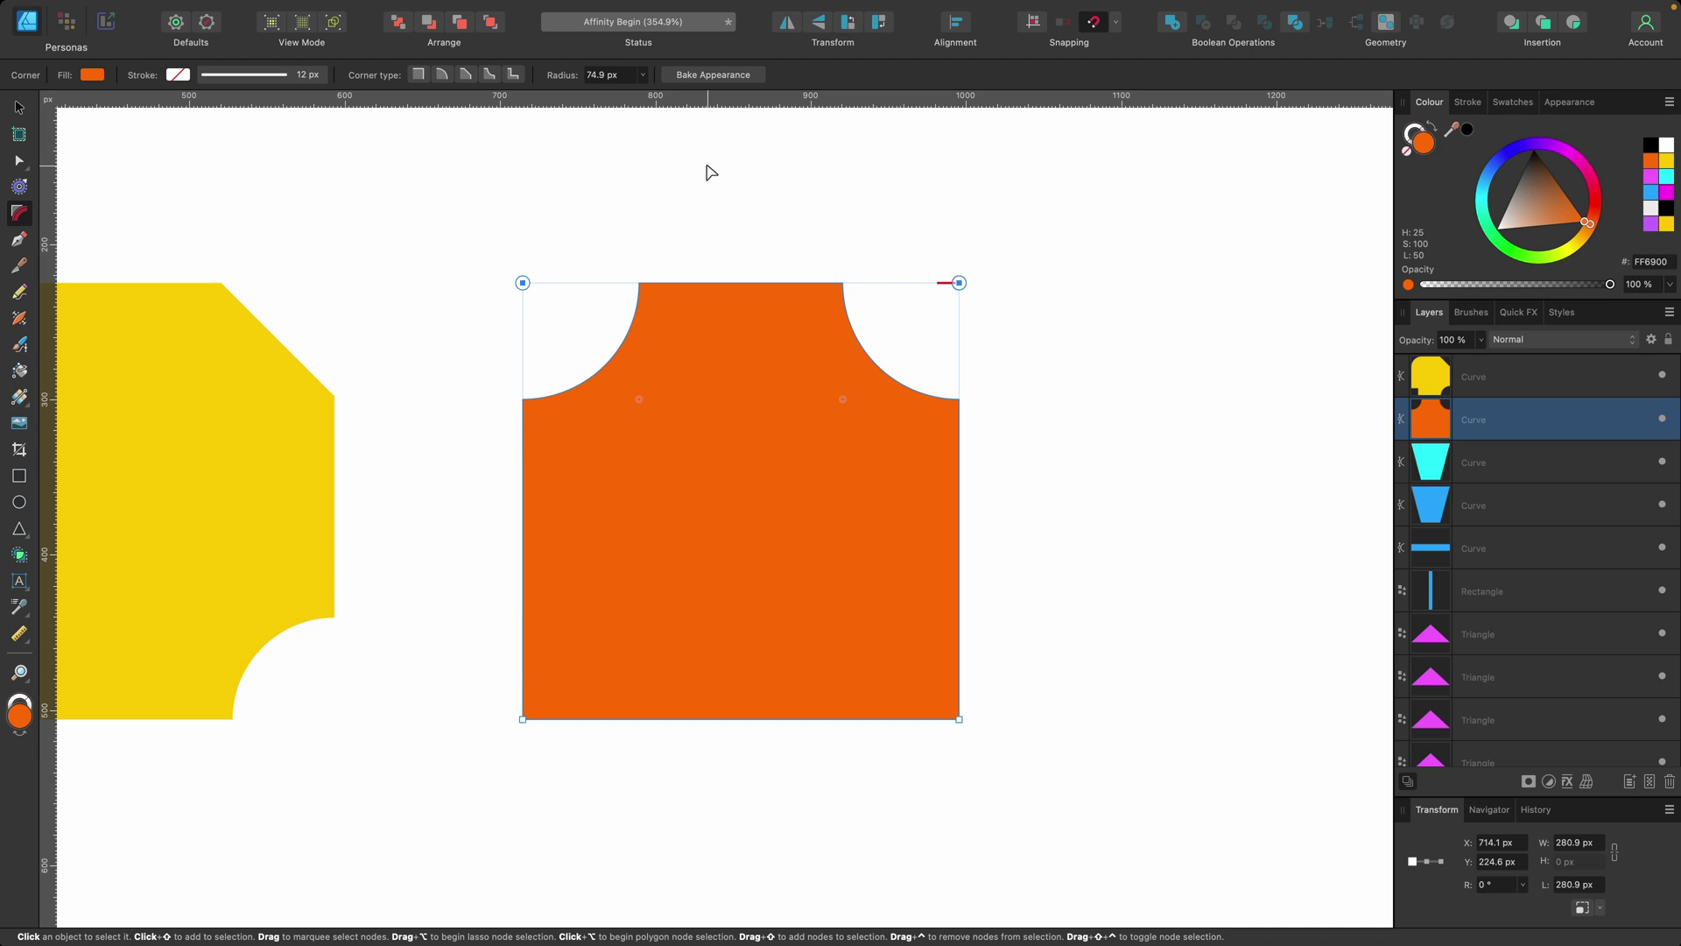
click(19, 107)
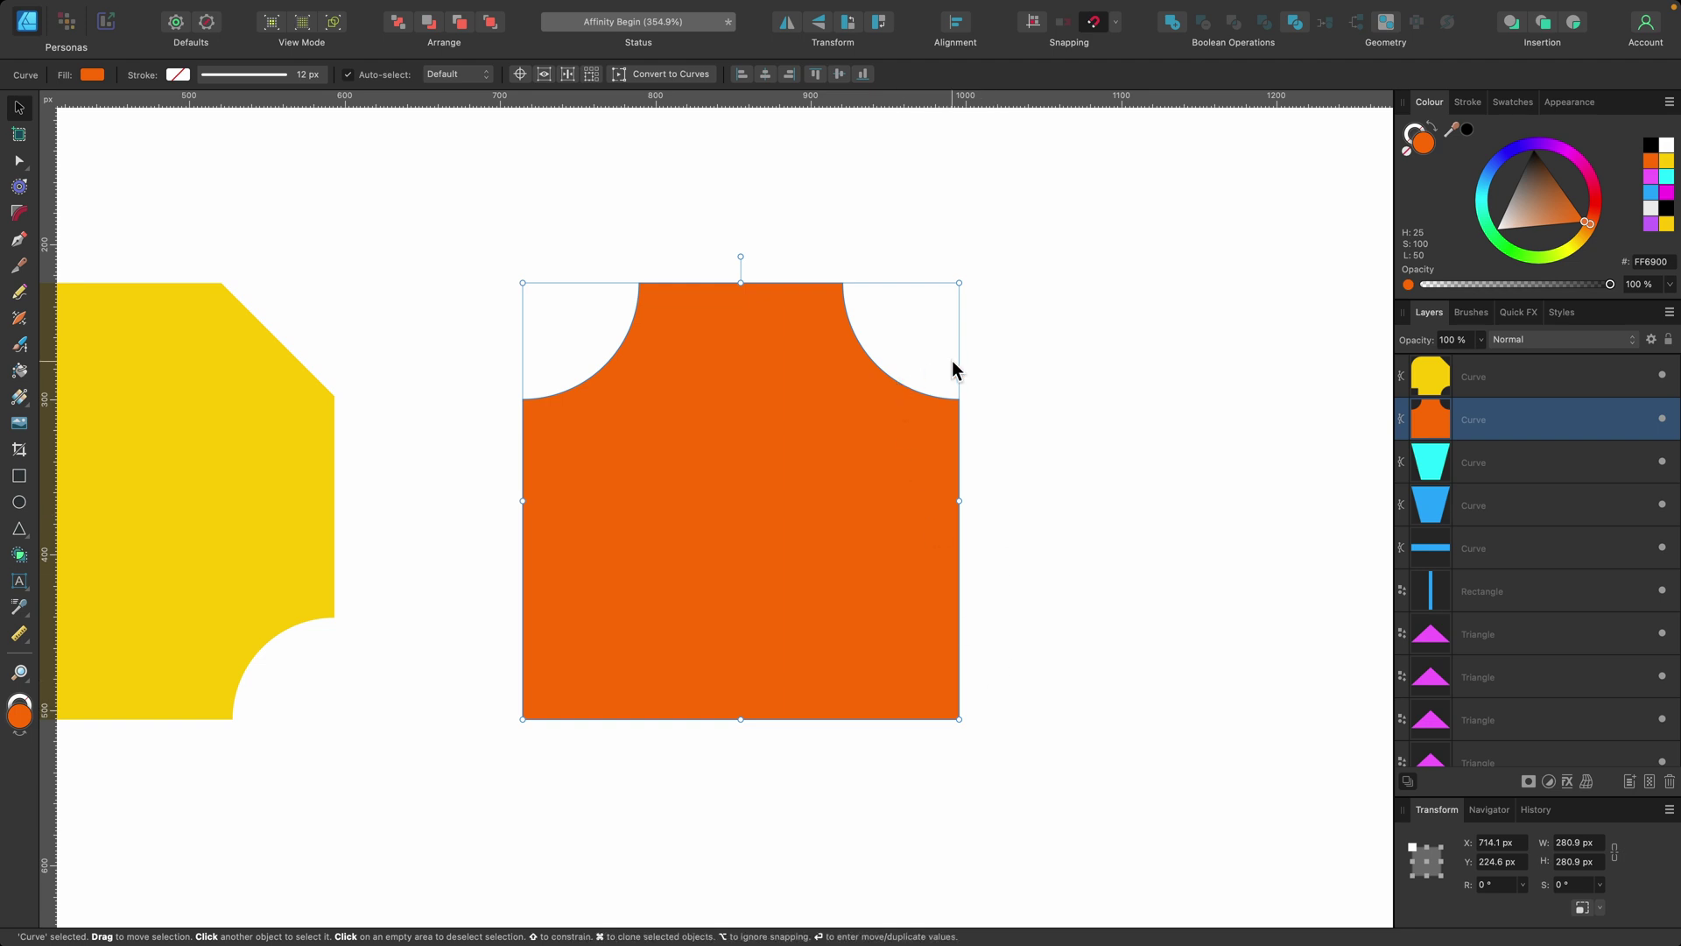
Undo the recent corner edits on the orange shape back to the plain rectangle
key(super+z)
key(super+z)
key(super+z)
key(super+z)
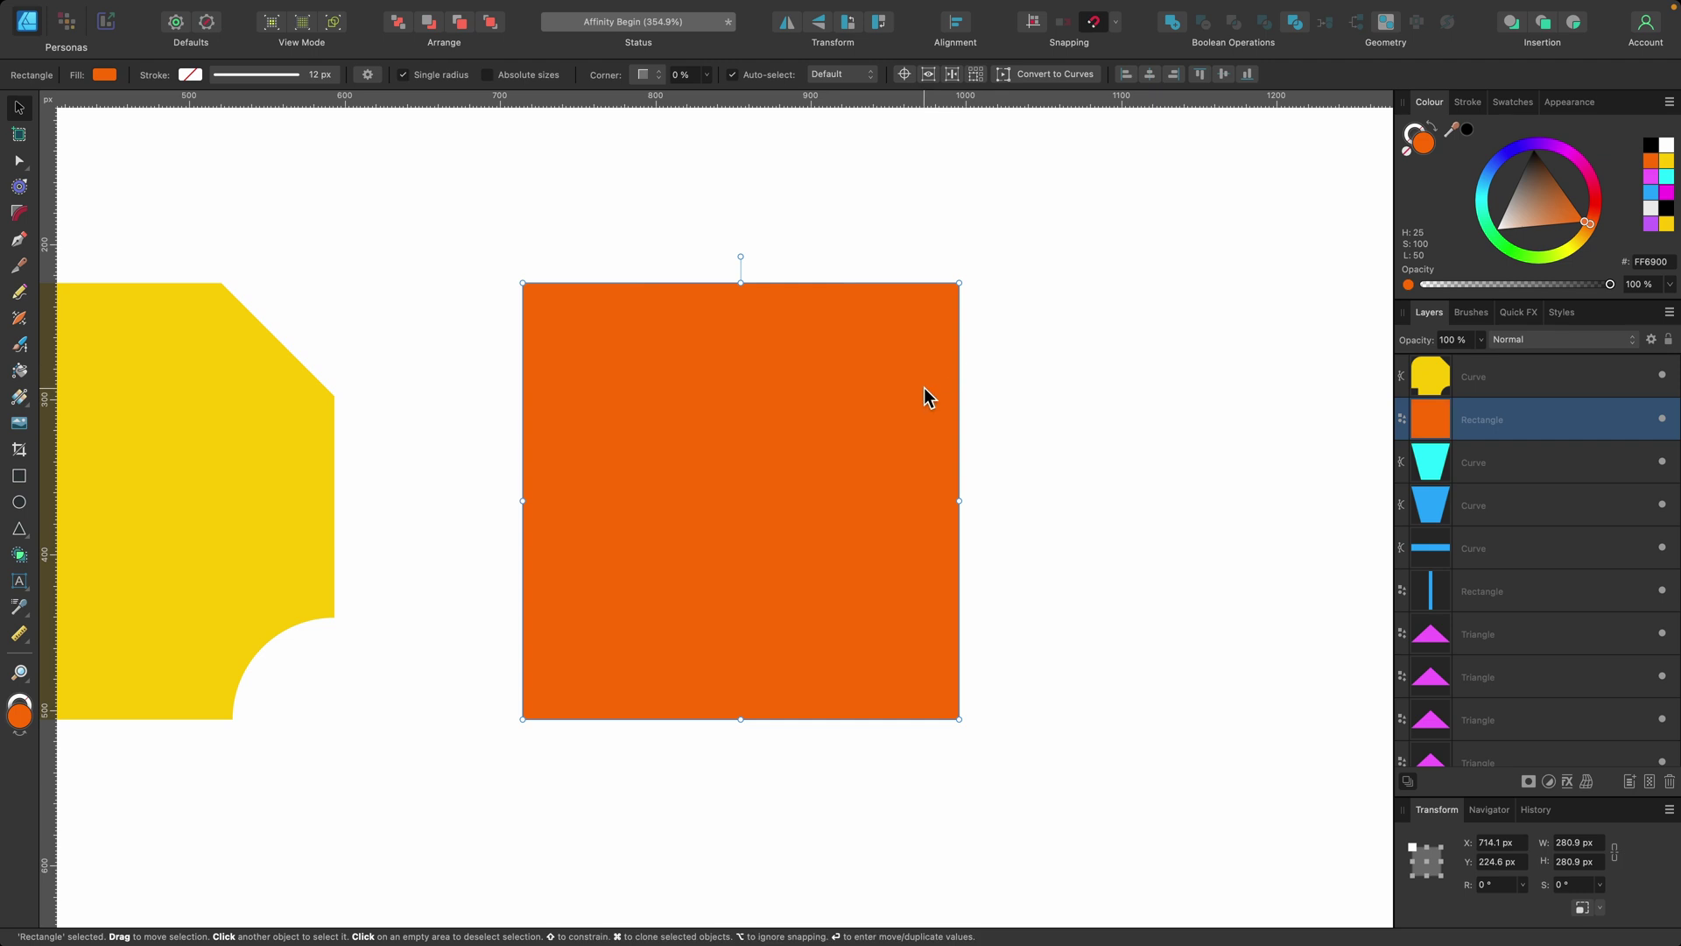
Try rounding the orange square's upper-left and lower-right corners together with the Corner Tool
click(19, 213)
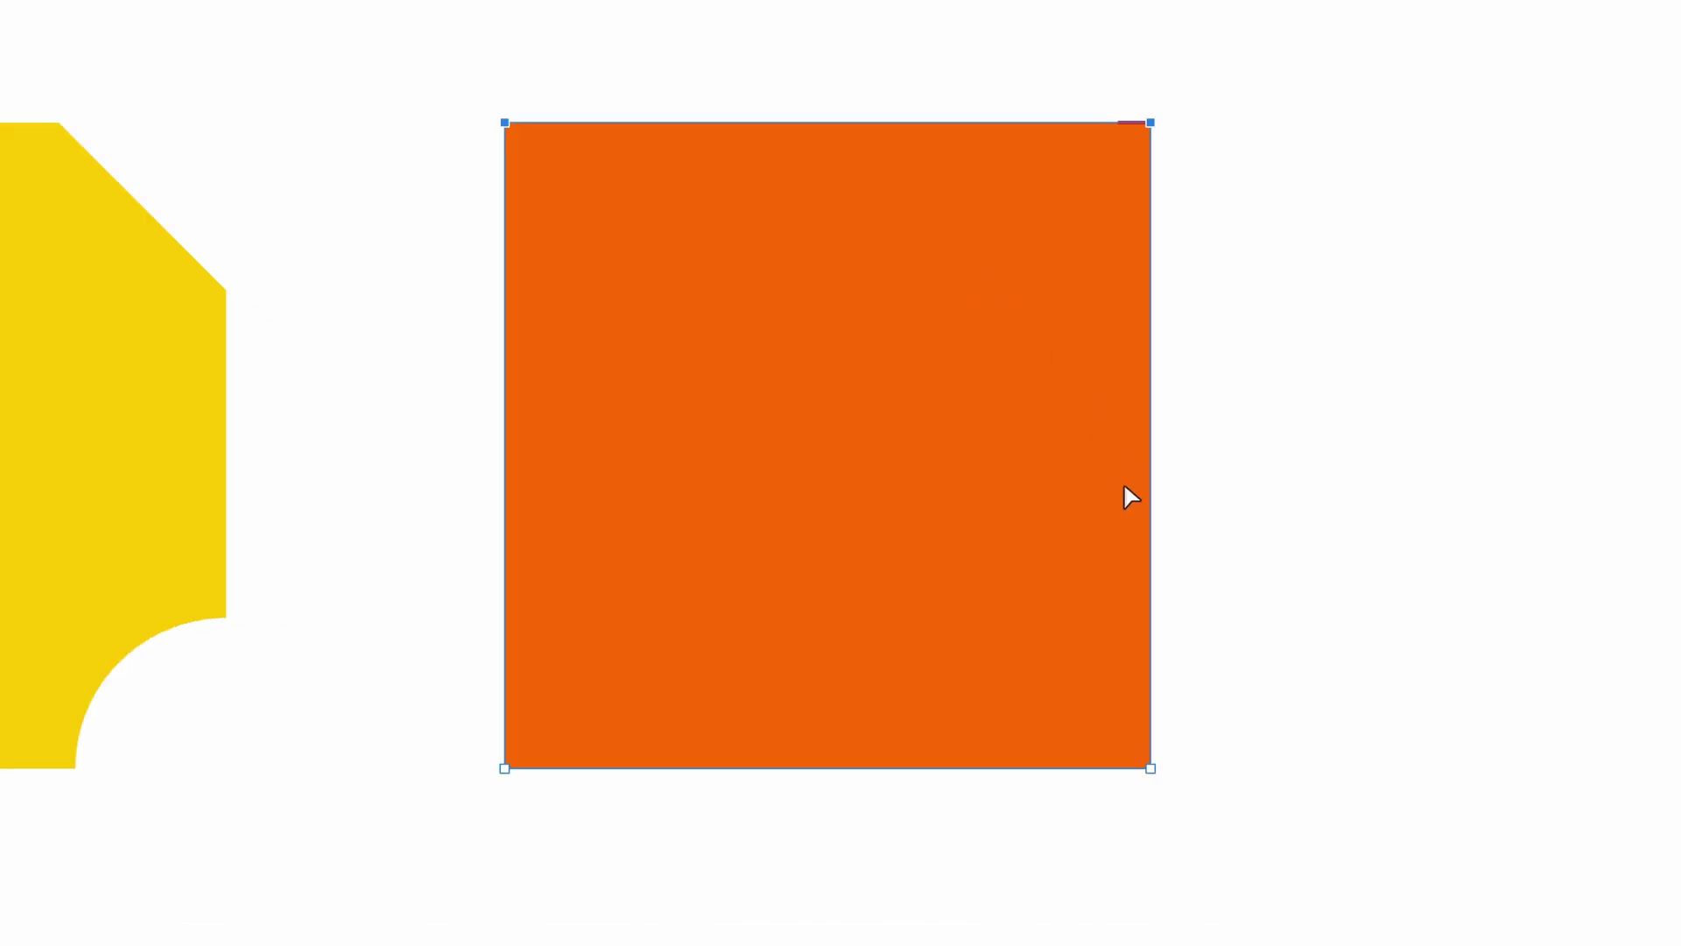
click(1150, 769)
click(505, 122)
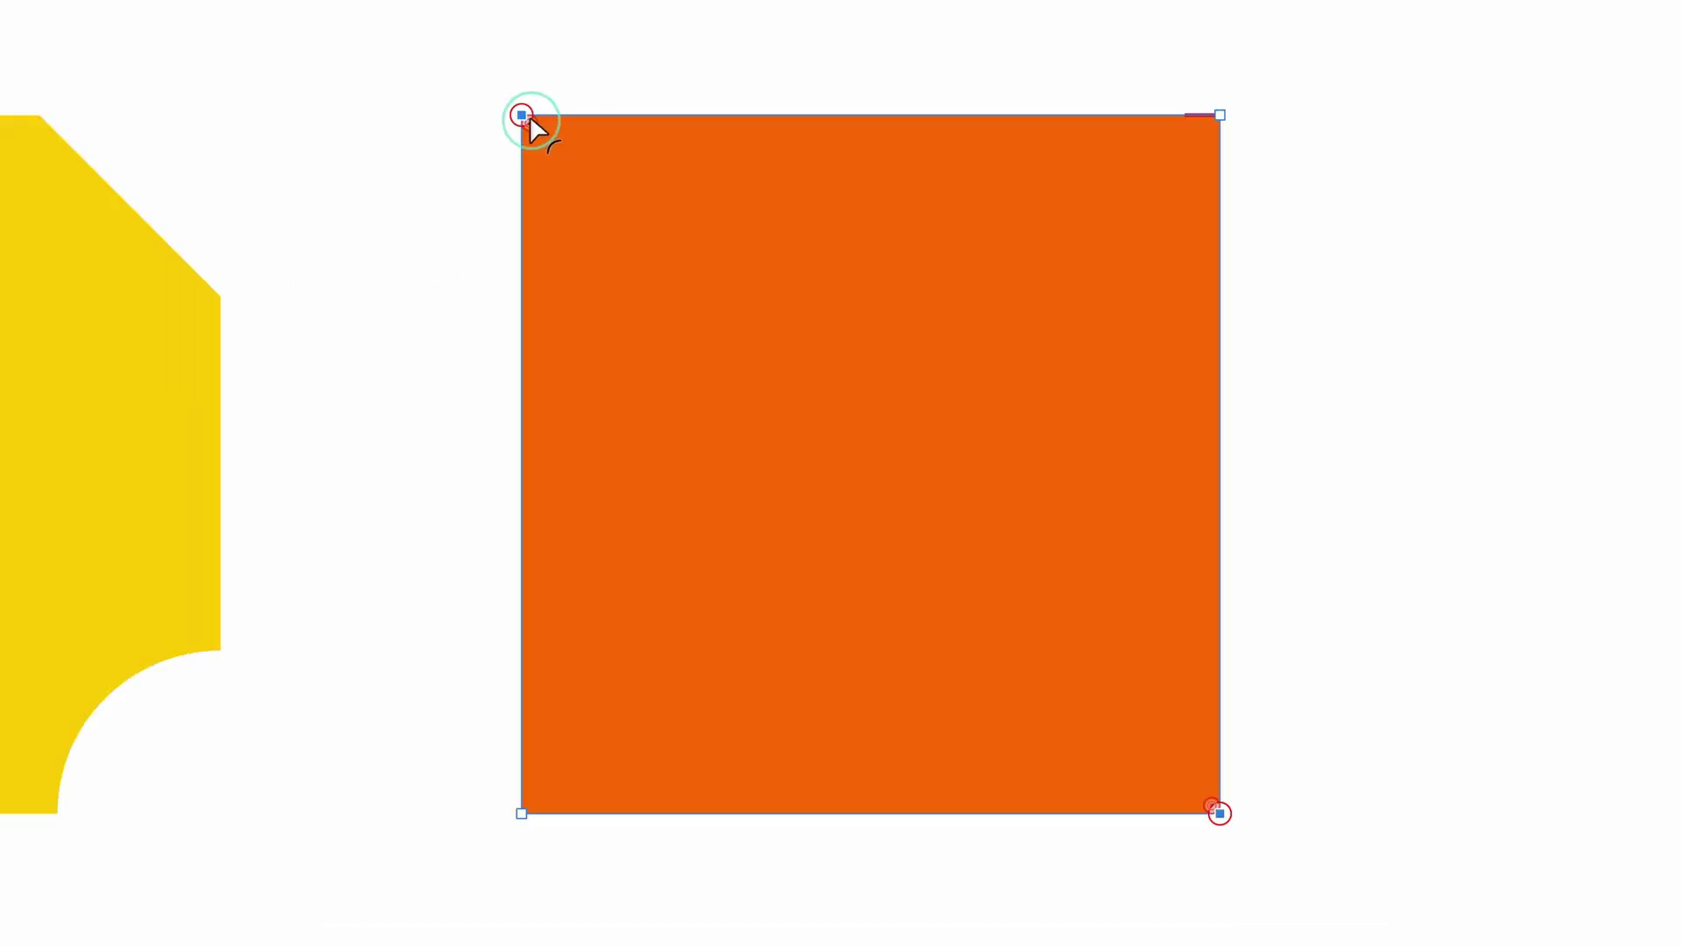
drag(525, 283, 578, 326)
drag(611, 189, 484, 158)
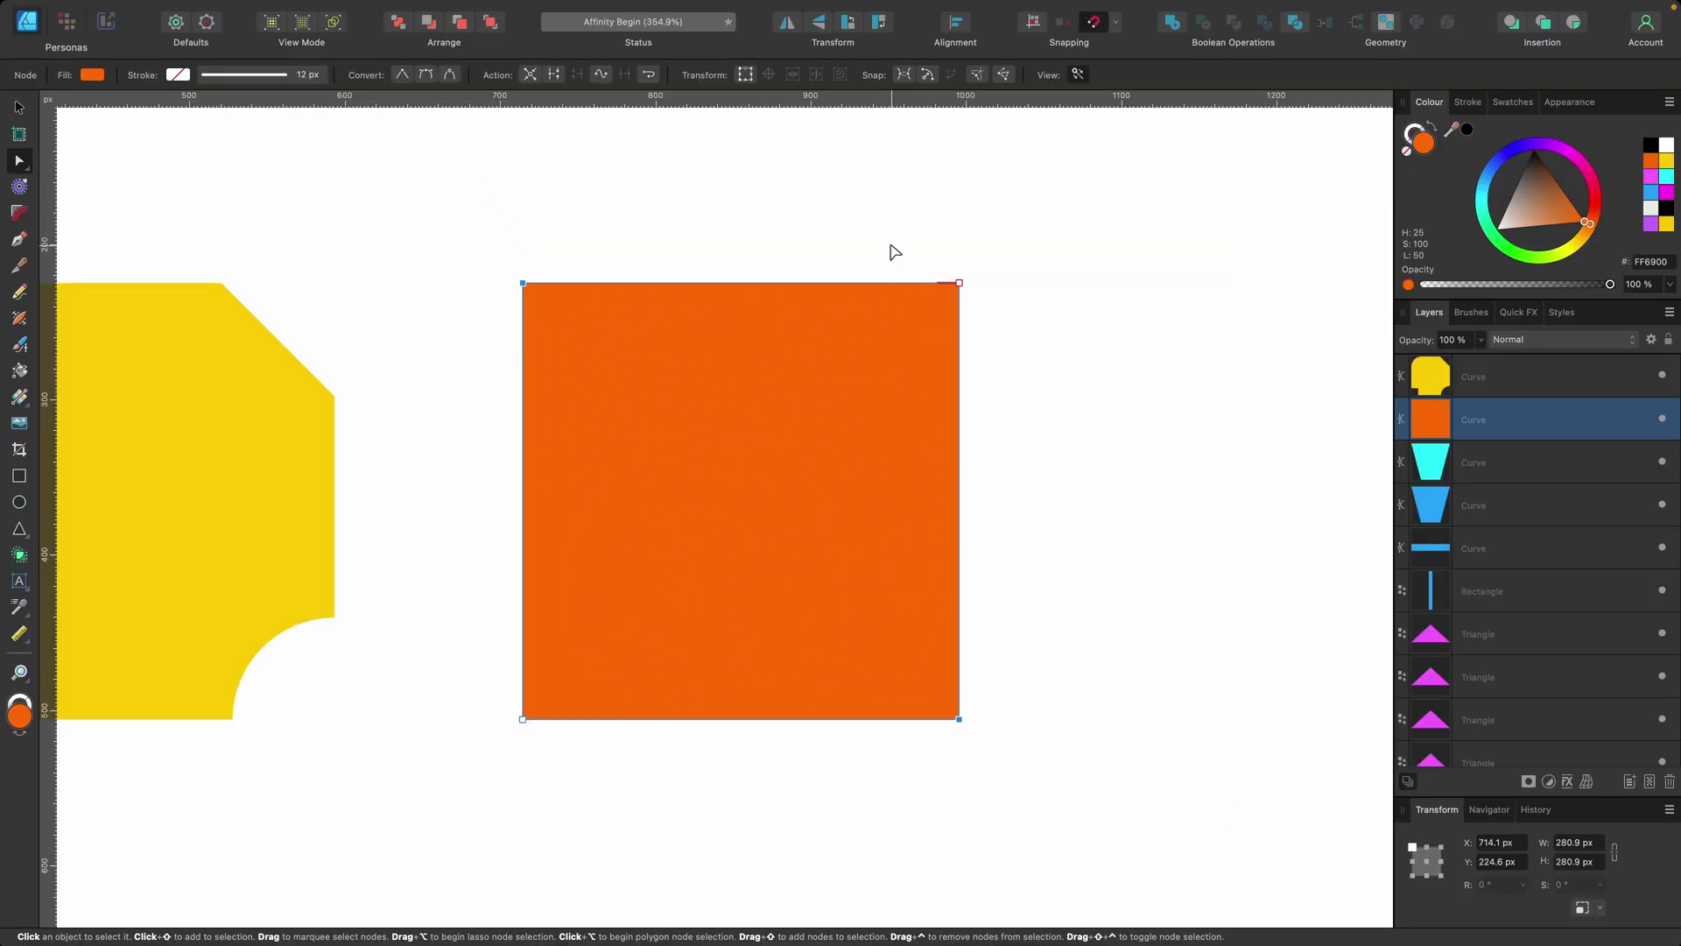
Clear the node selection and lasso-select the orange square's upper-left and lower-right corners with the Corner Tool
click(892, 253)
click(855, 335)
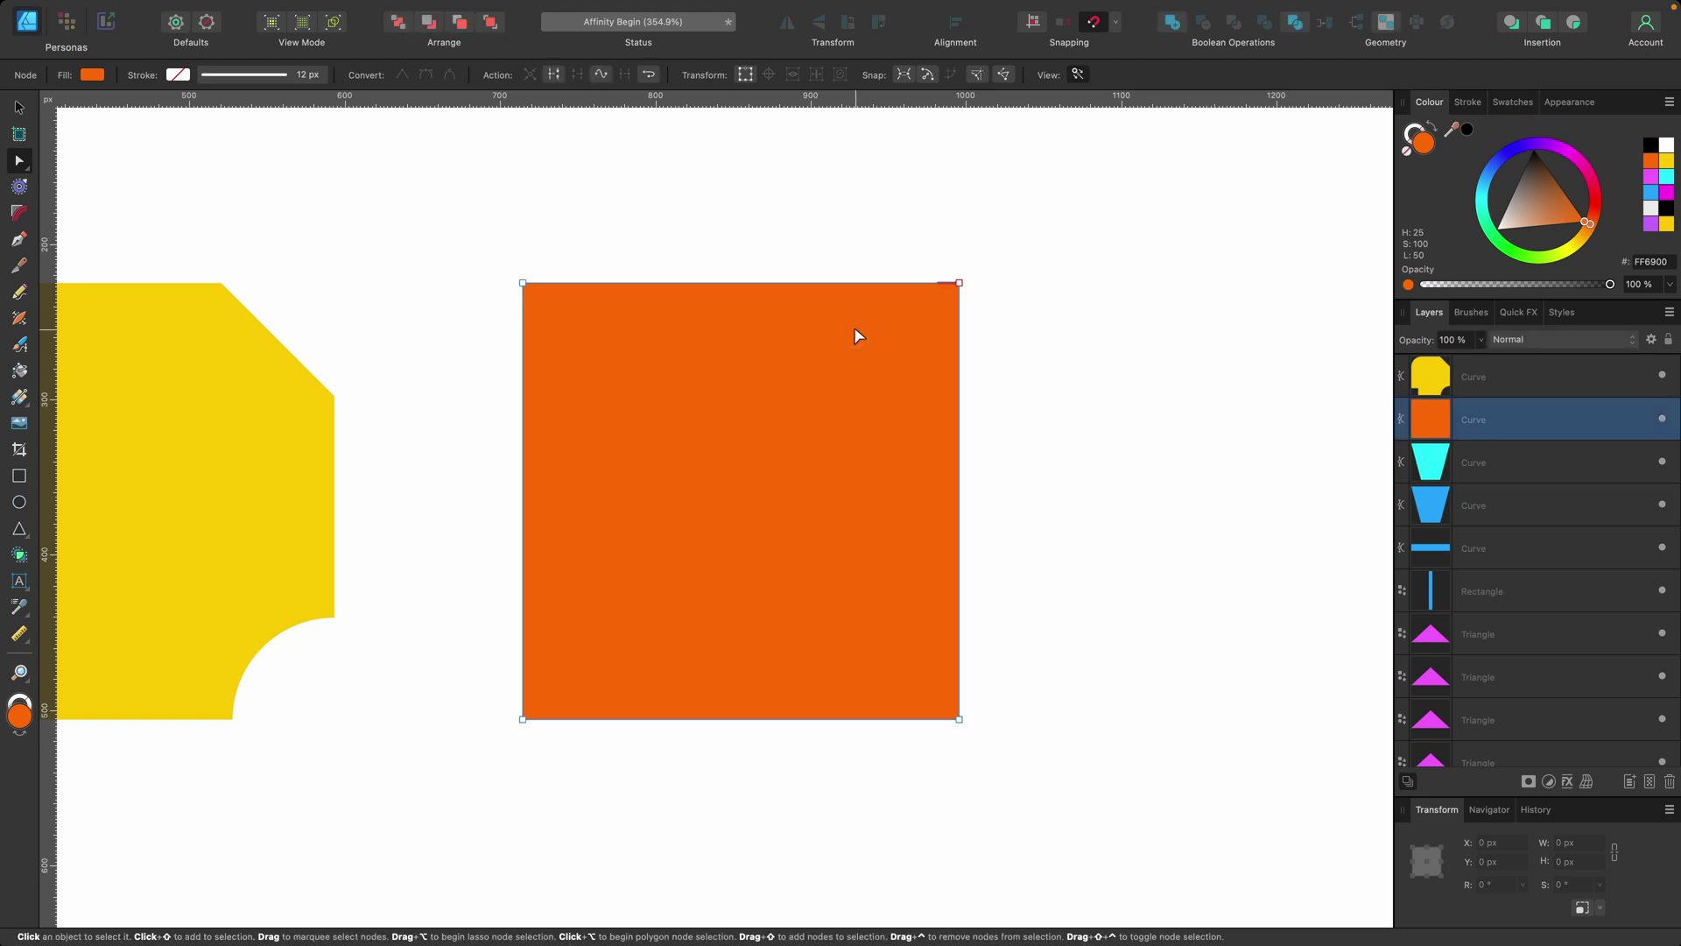
click(19, 212)
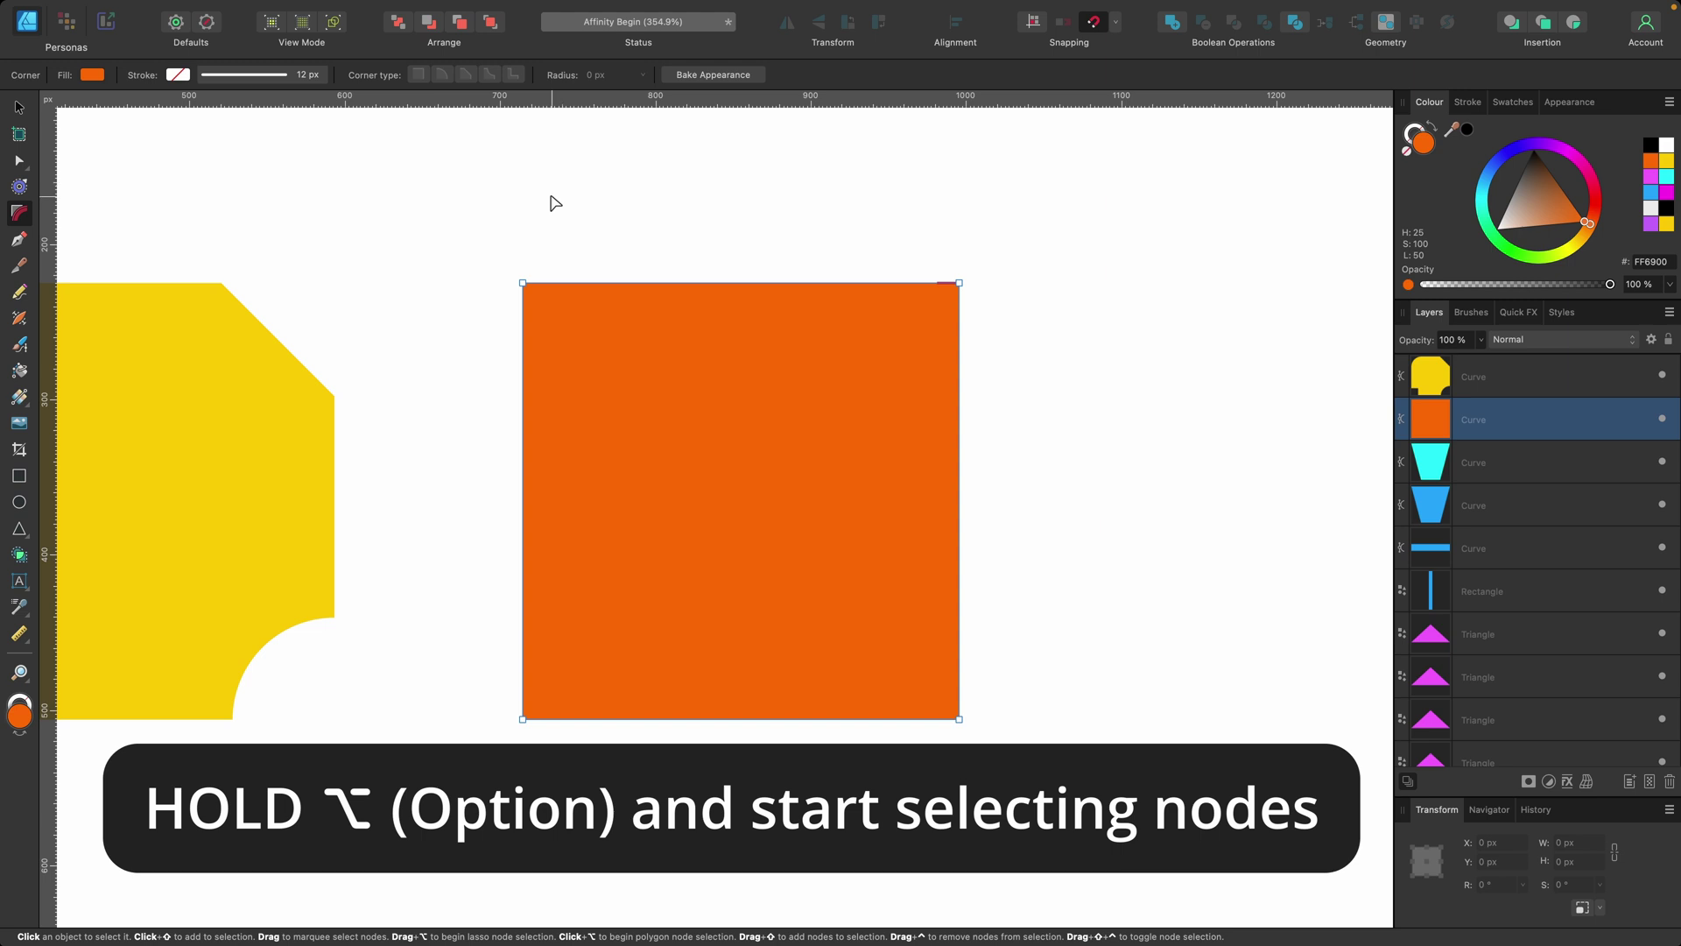
drag(552, 198, 445, 249)
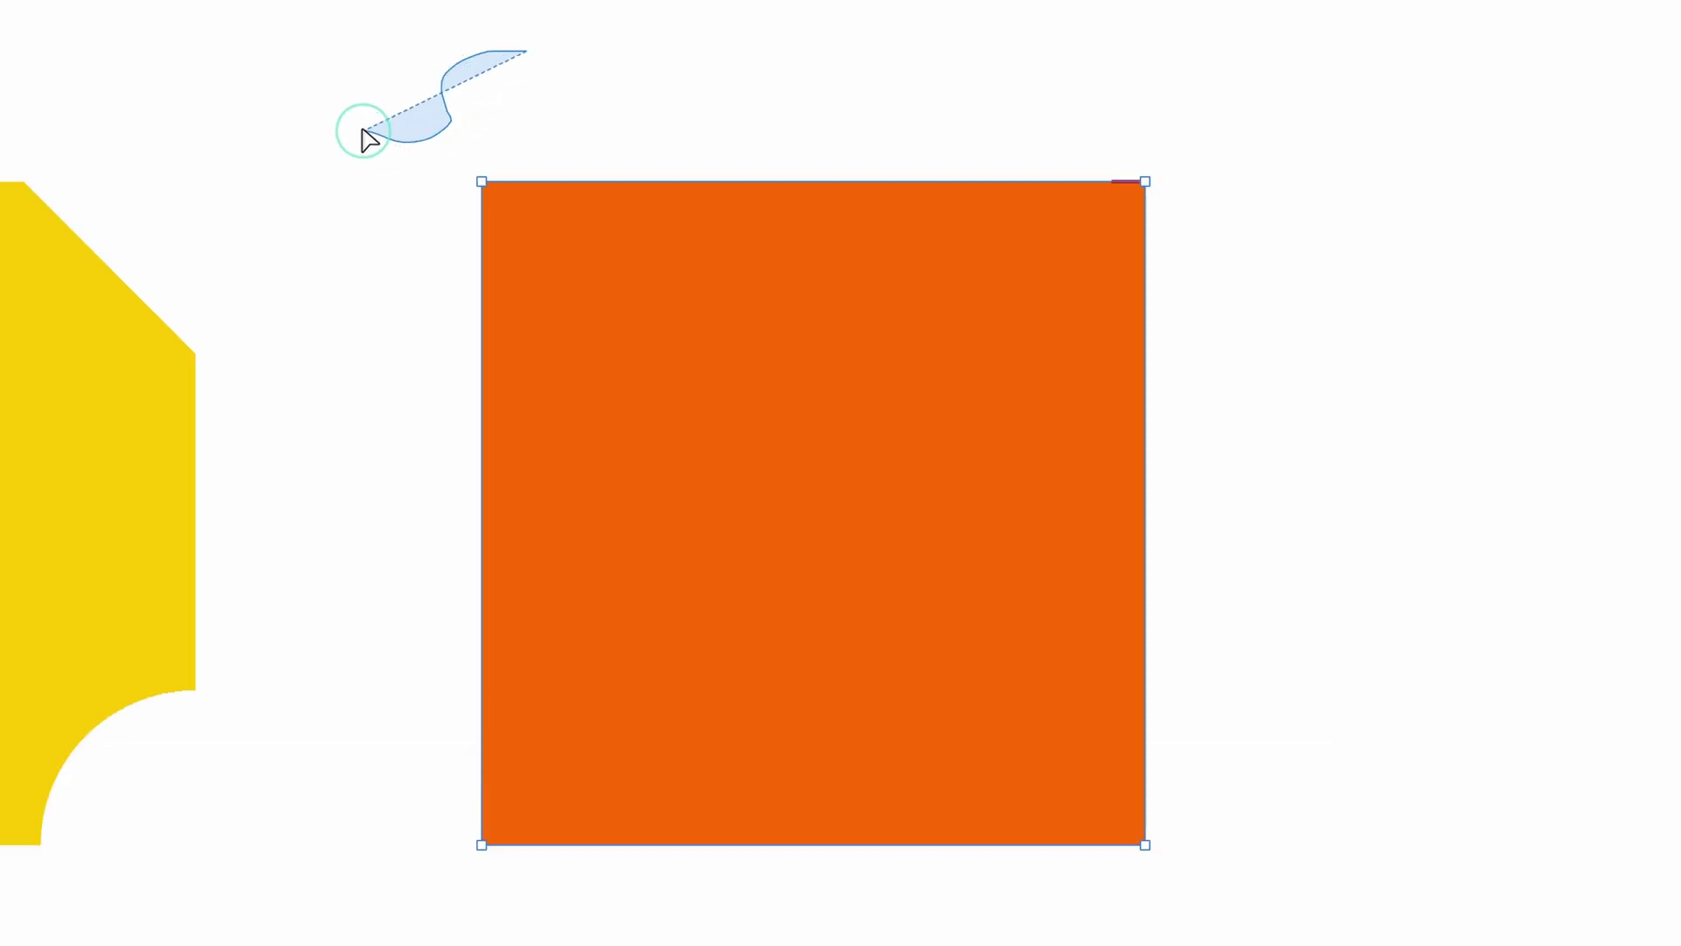
mouse_move(362, 131)
mouse_down()
mouse_move(369, 185)
mouse_move(348, 208)
mouse_move(364, 227)
mouse_move(660, 432)
mouse_move(974, 771)
mouse_move(1137, 911)
mouse_move(1209, 889)
mouse_move(1208, 809)
mouse_move(1007, 642)
mouse_move(624, 151)
mouse_up()
drag(551, 81, 531, 63)
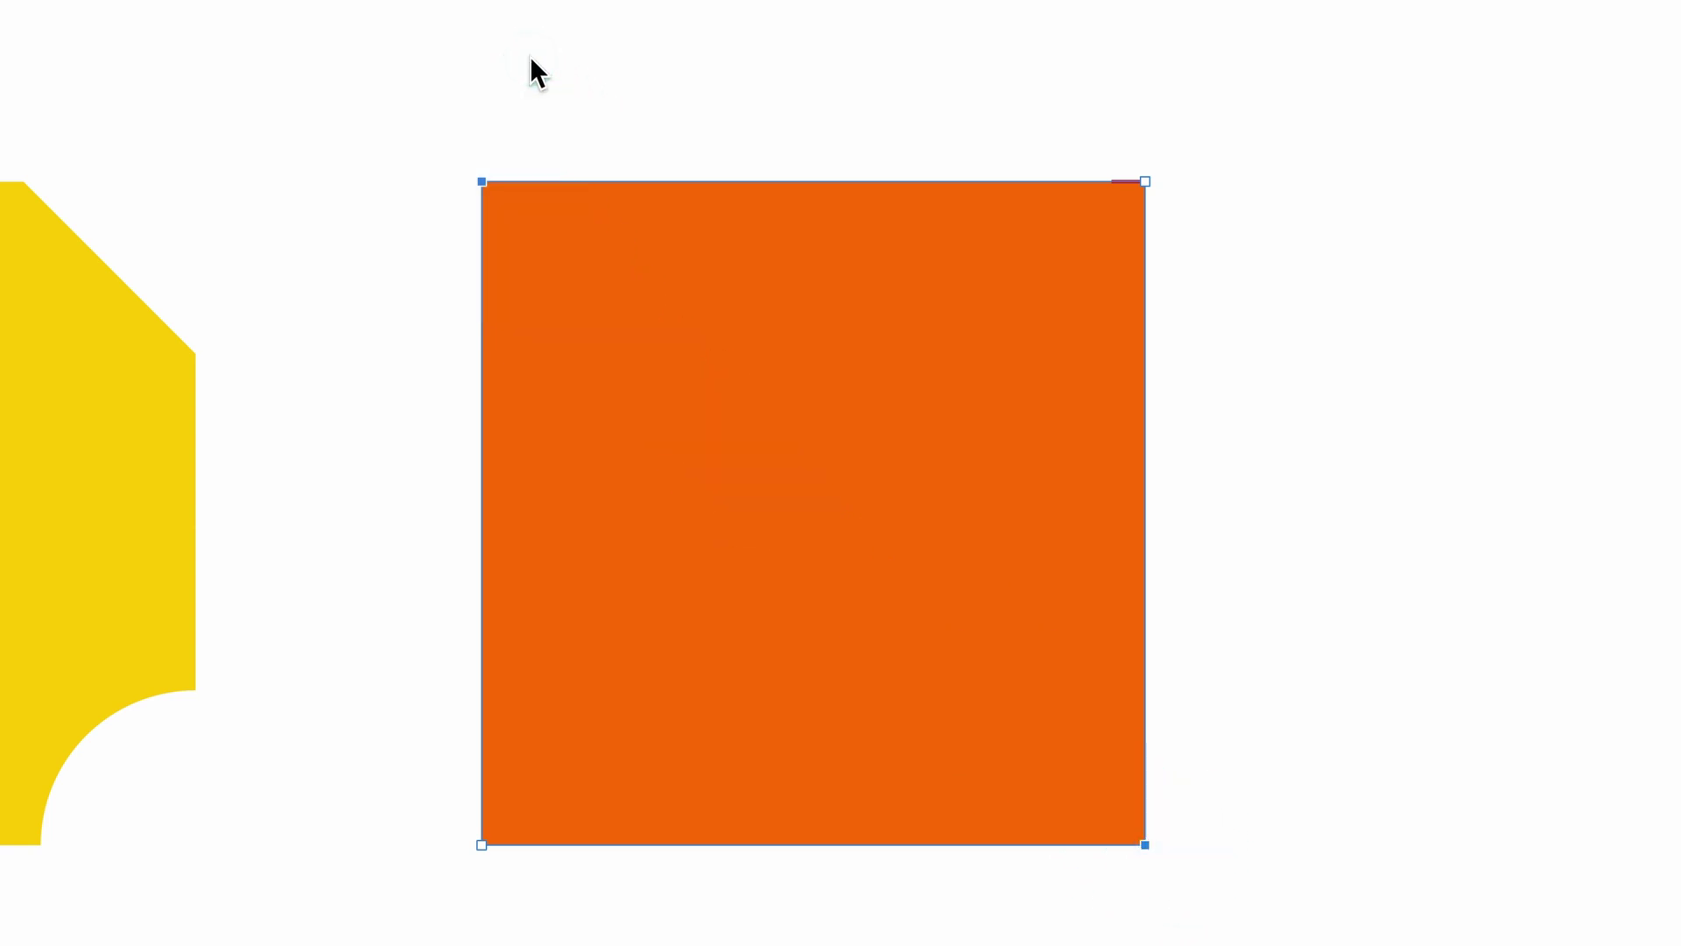
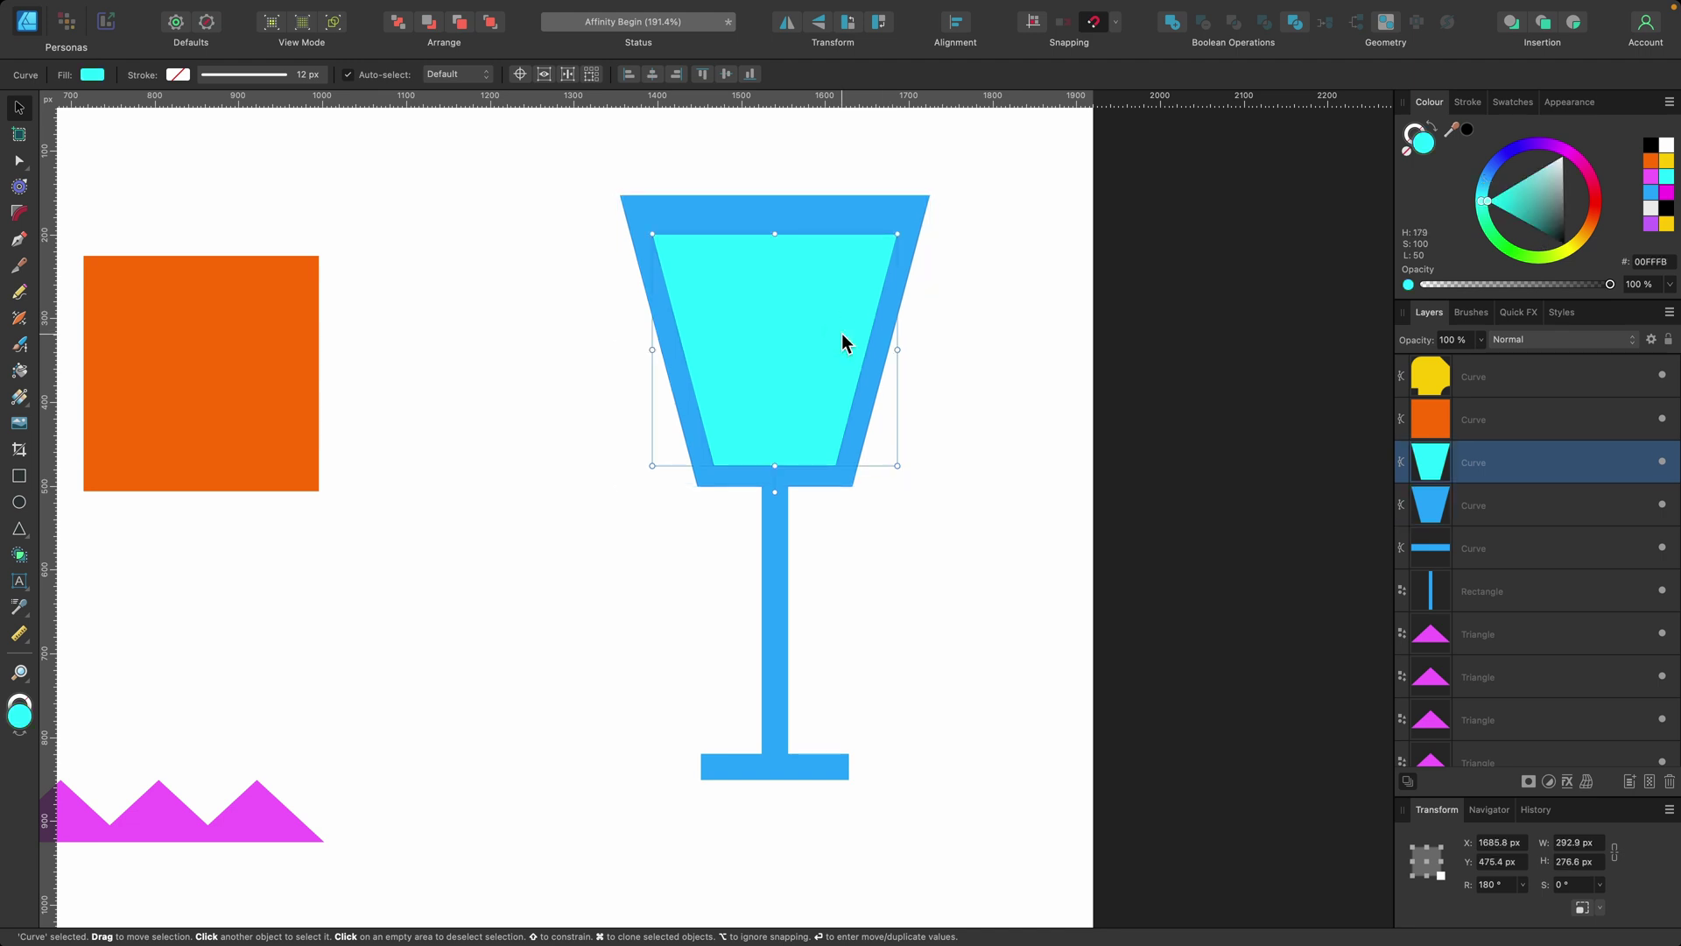
Try moving the blue outer glass shape away from the cyan shape, undo the move and clear the selection
mouse_move(844, 342)
mouse_down()
mouse_move(424, 350)
mouse_move(841, 338)
mouse_up()
click(852, 210)
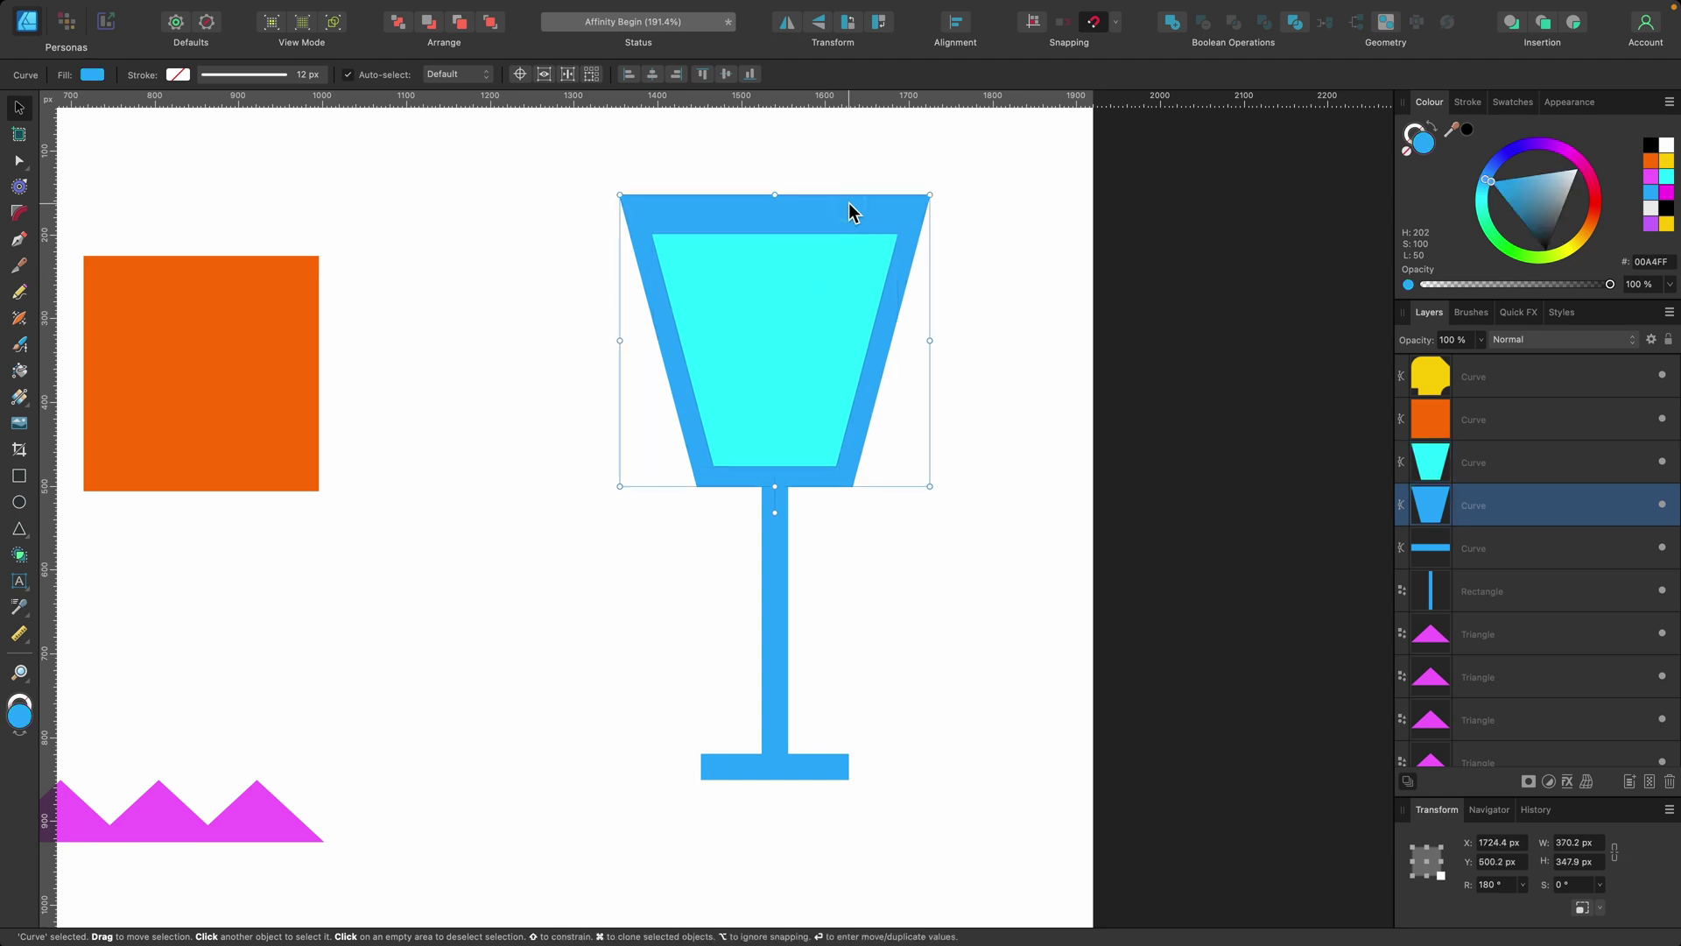
drag(851, 210, 491, 206)
key(super+z)
scroll(802, 322, up, 3)
click(1040, 228)
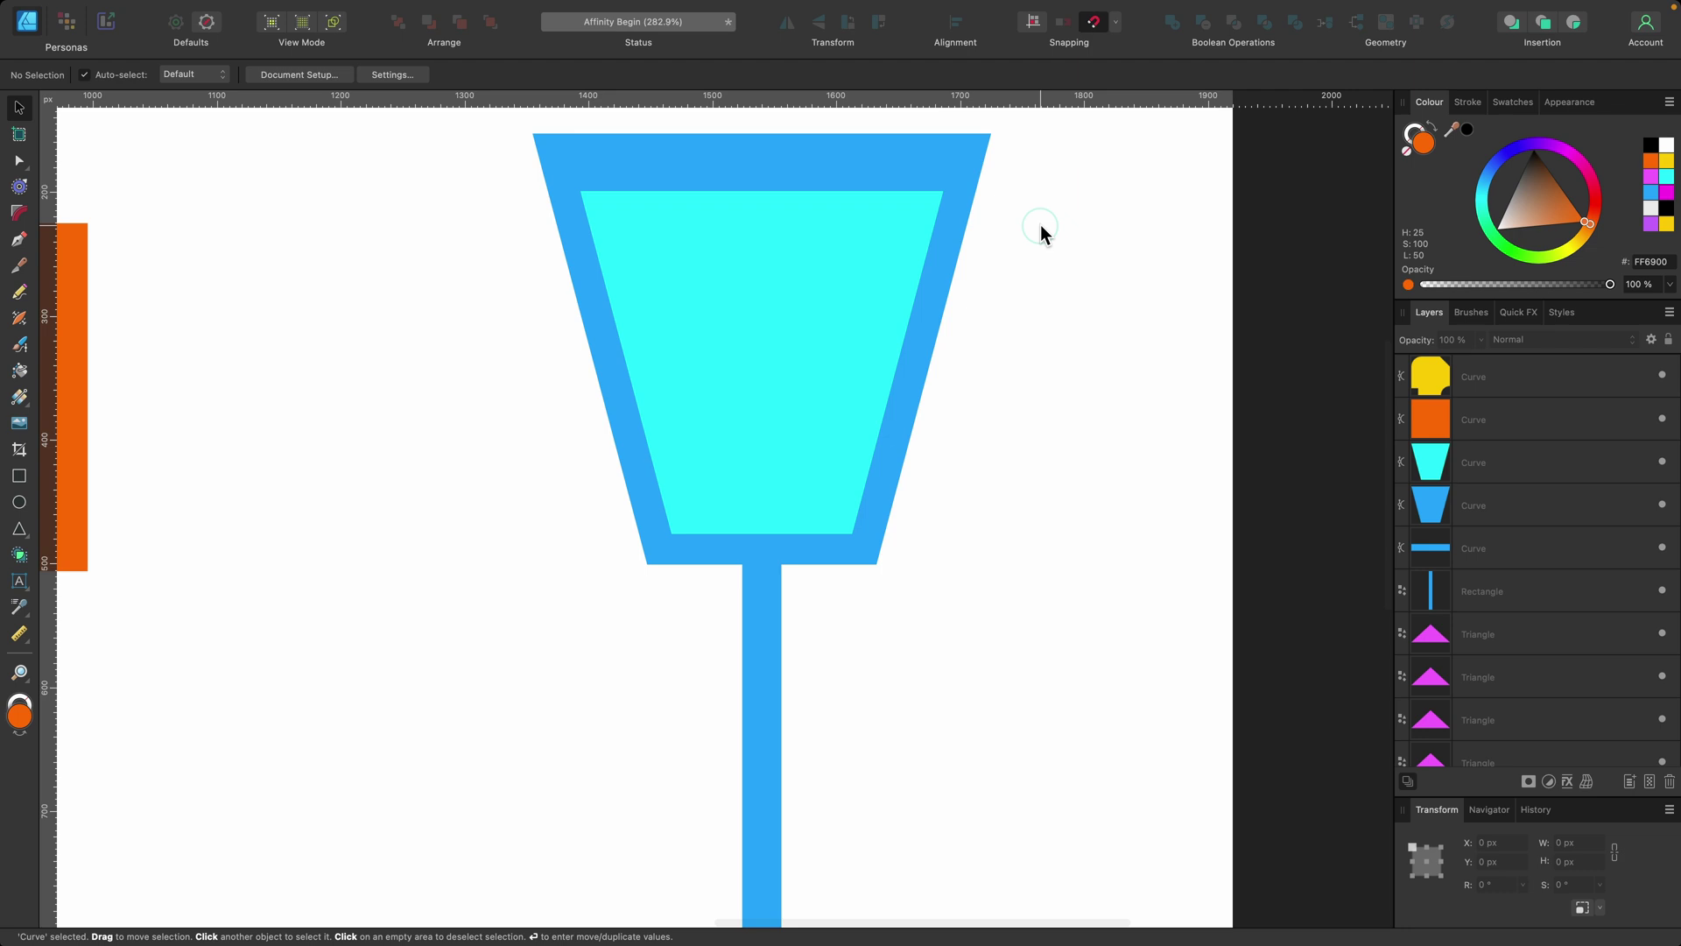
Select the blue and cyan glass shapes together on the canvas and clear the selection
click(969, 180)
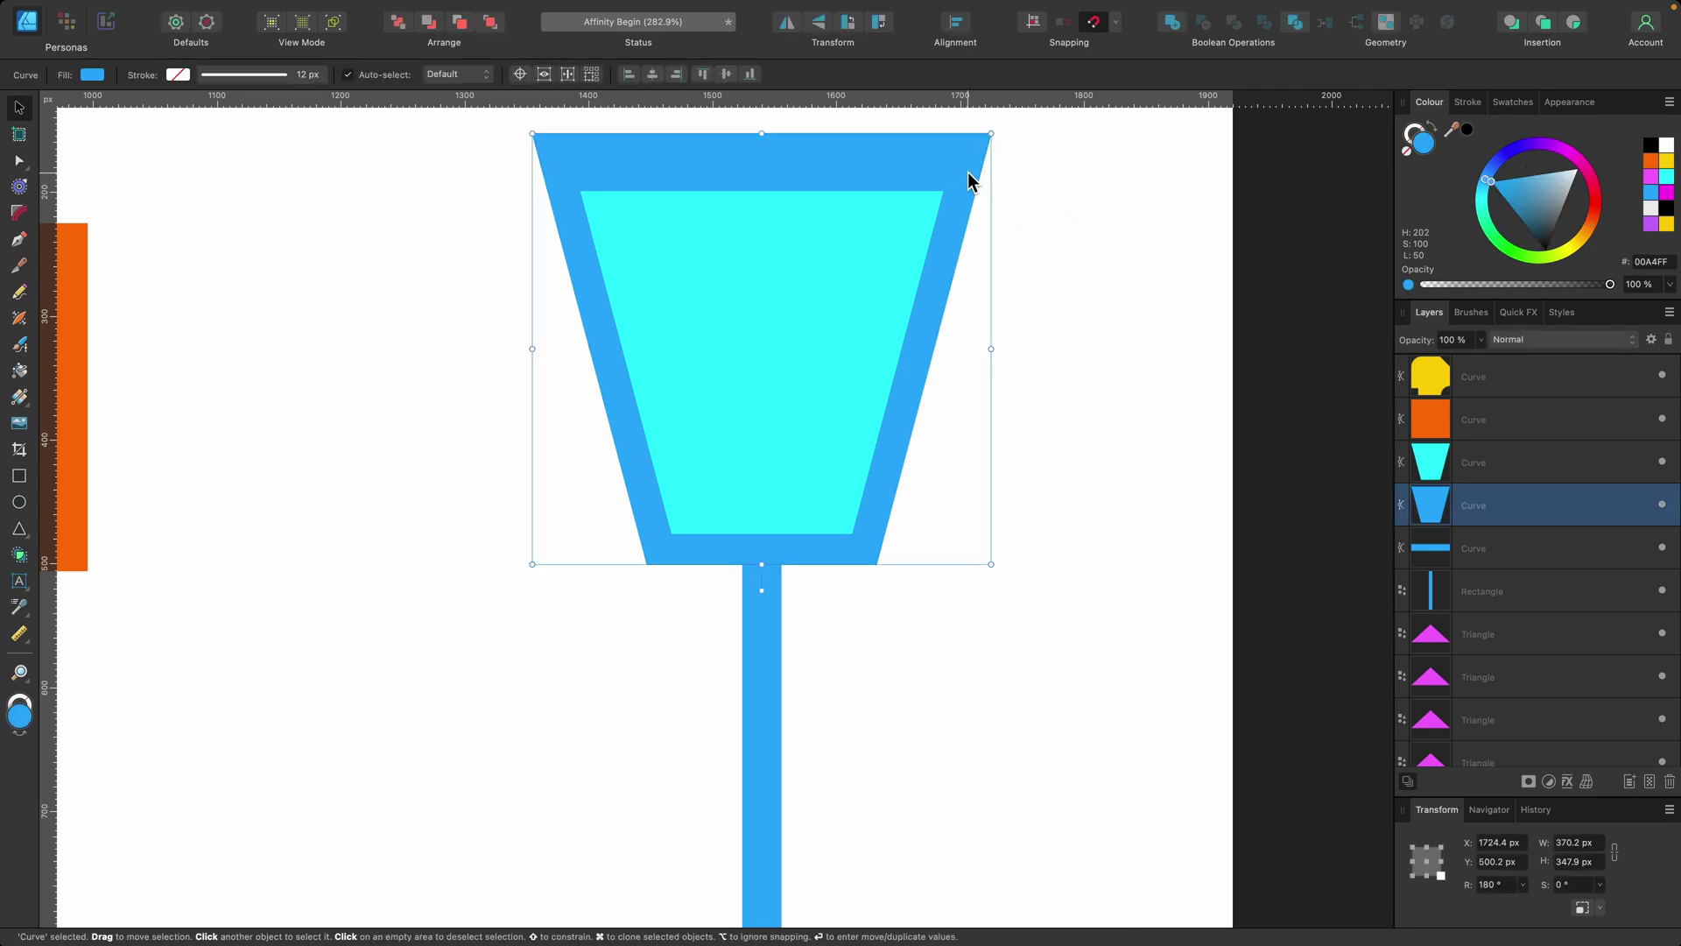
shift+click(824, 287)
click(1034, 352)
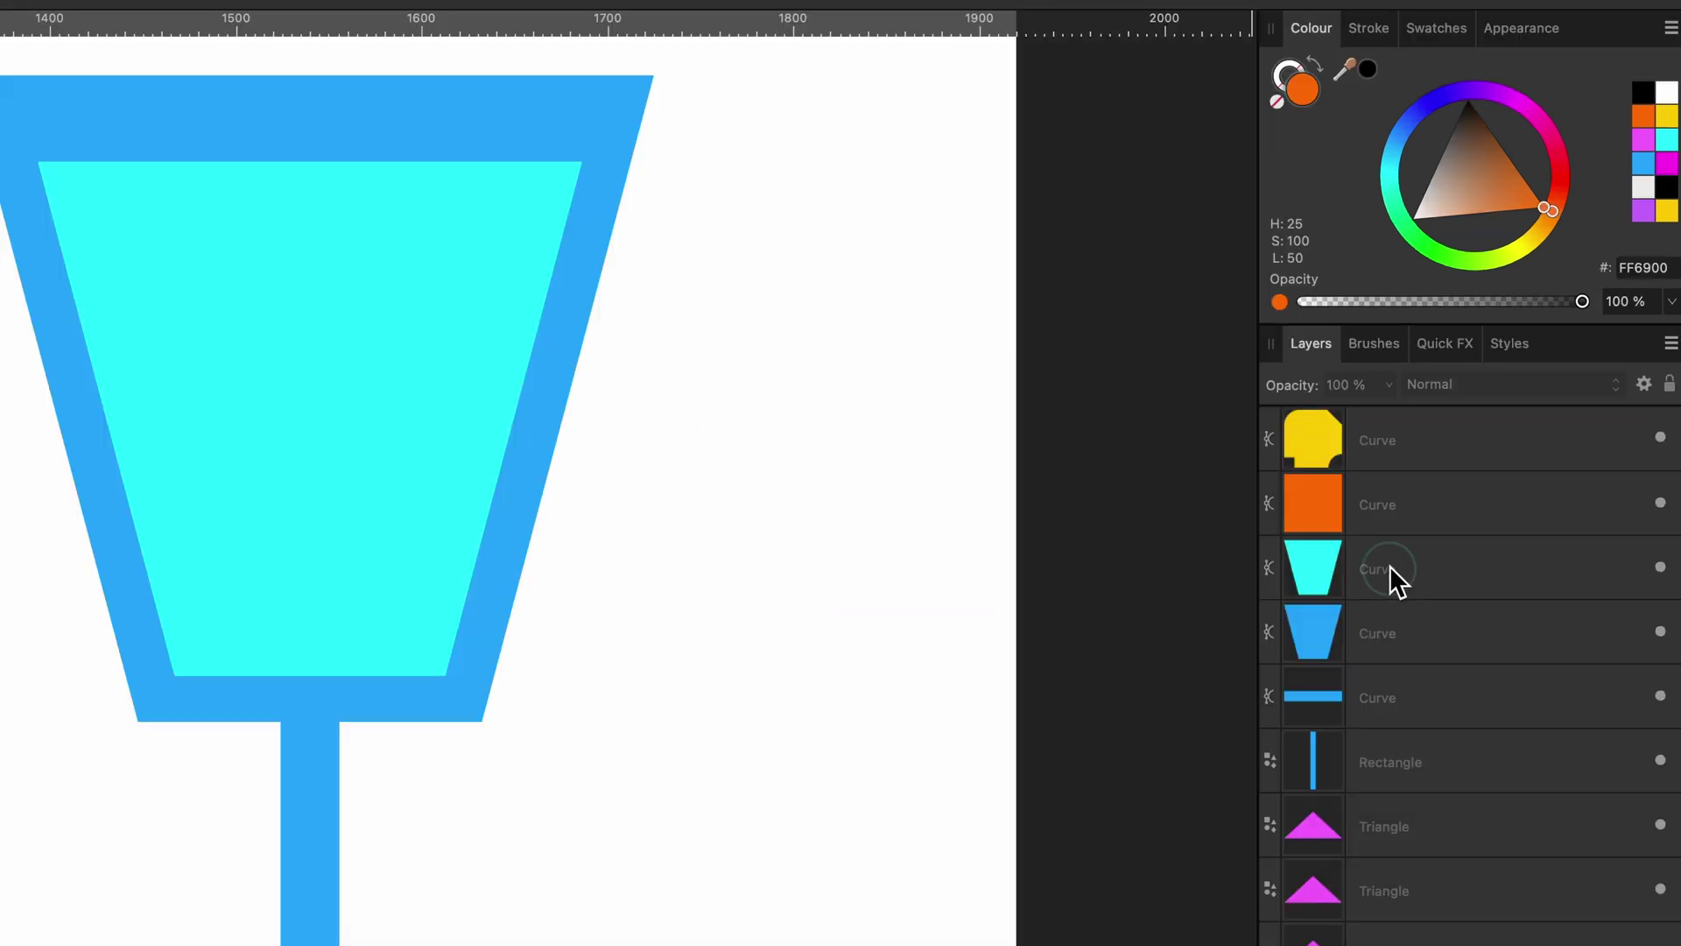
Try selecting the glass layers individually and as a continuous range from the cyan curve to the blue stem rectangle
click(1481, 461)
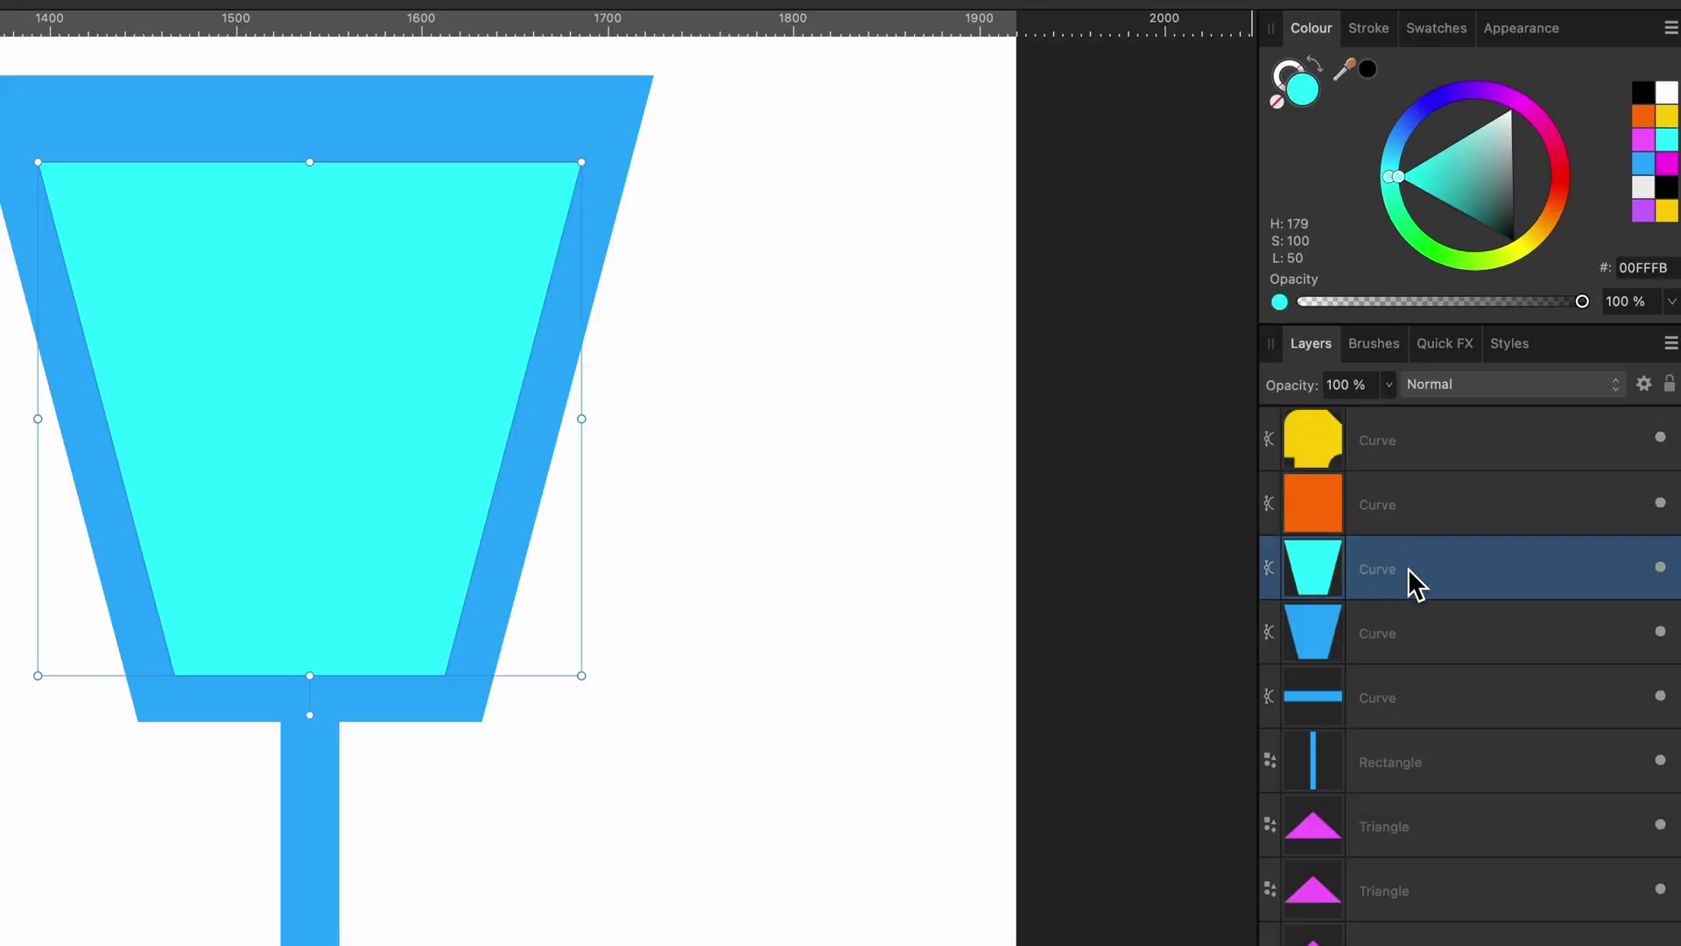
click(1441, 649)
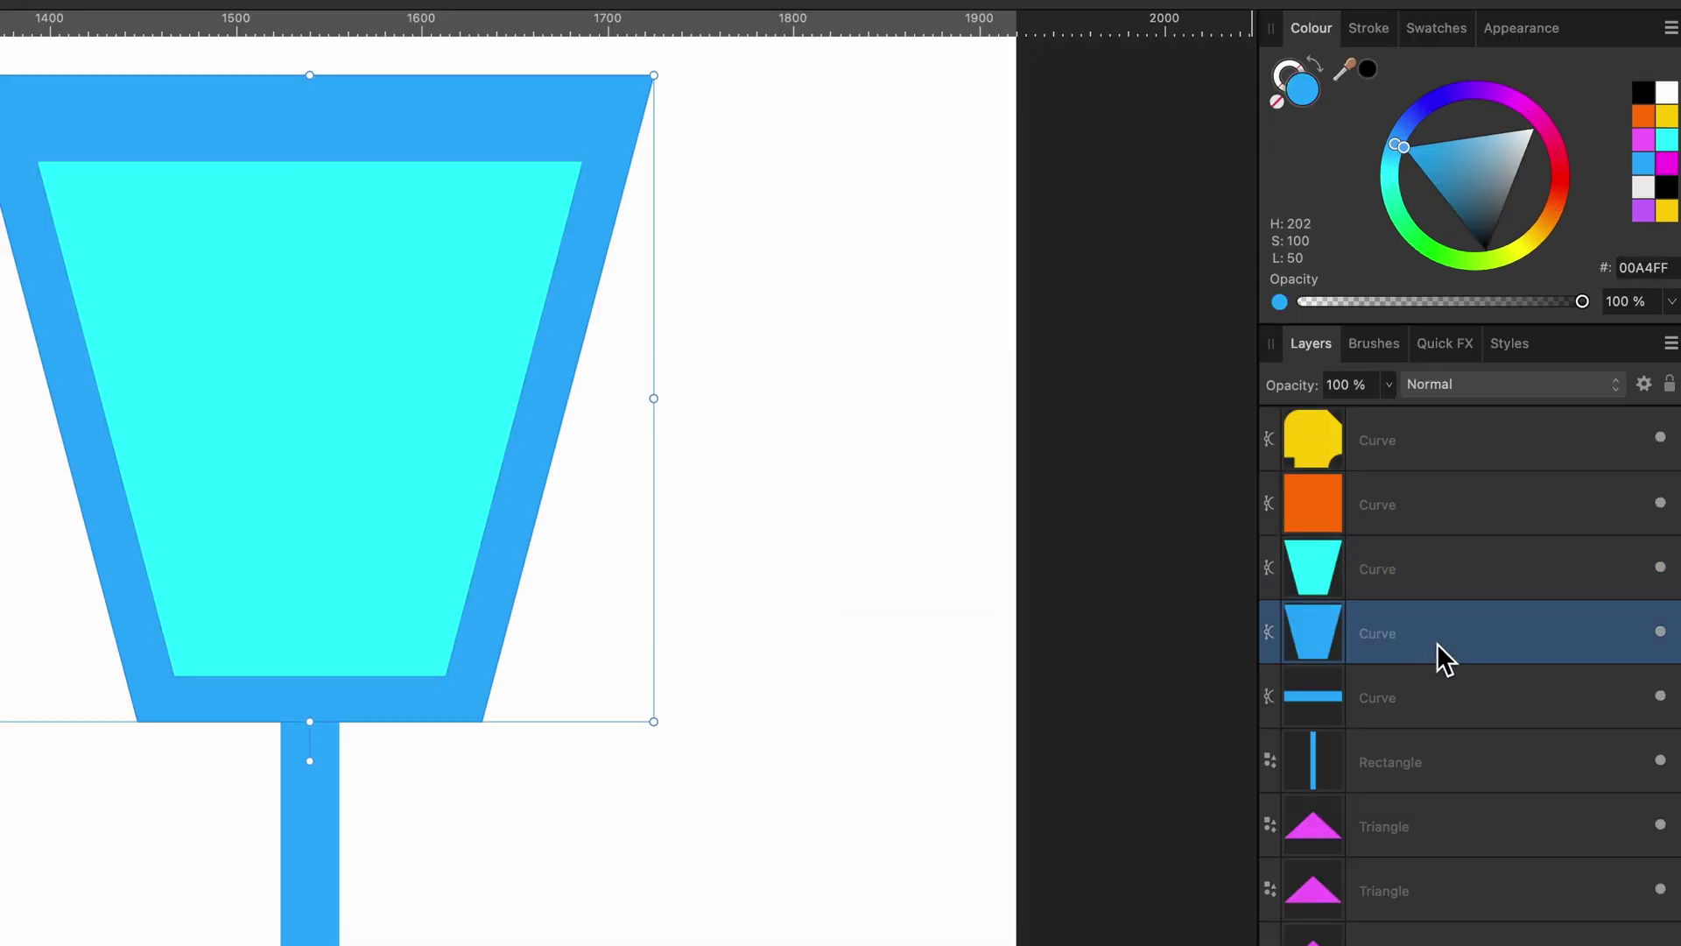
click(1381, 572)
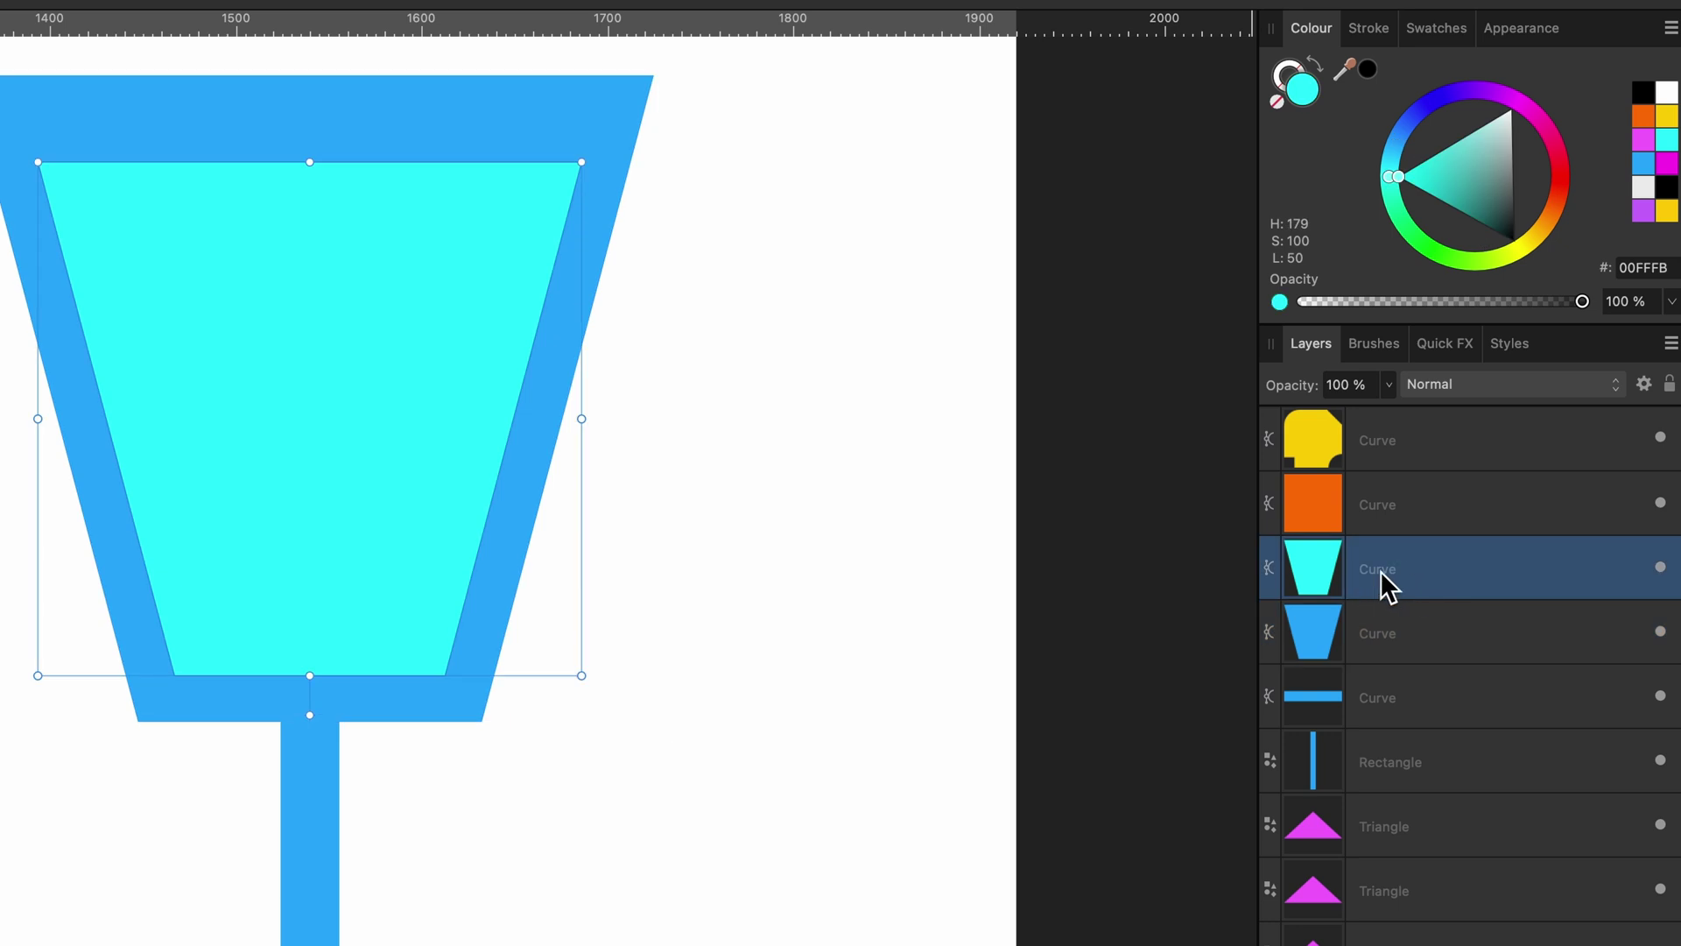
shift+click(1413, 623)
click(1432, 576)
shift+click(1418, 762)
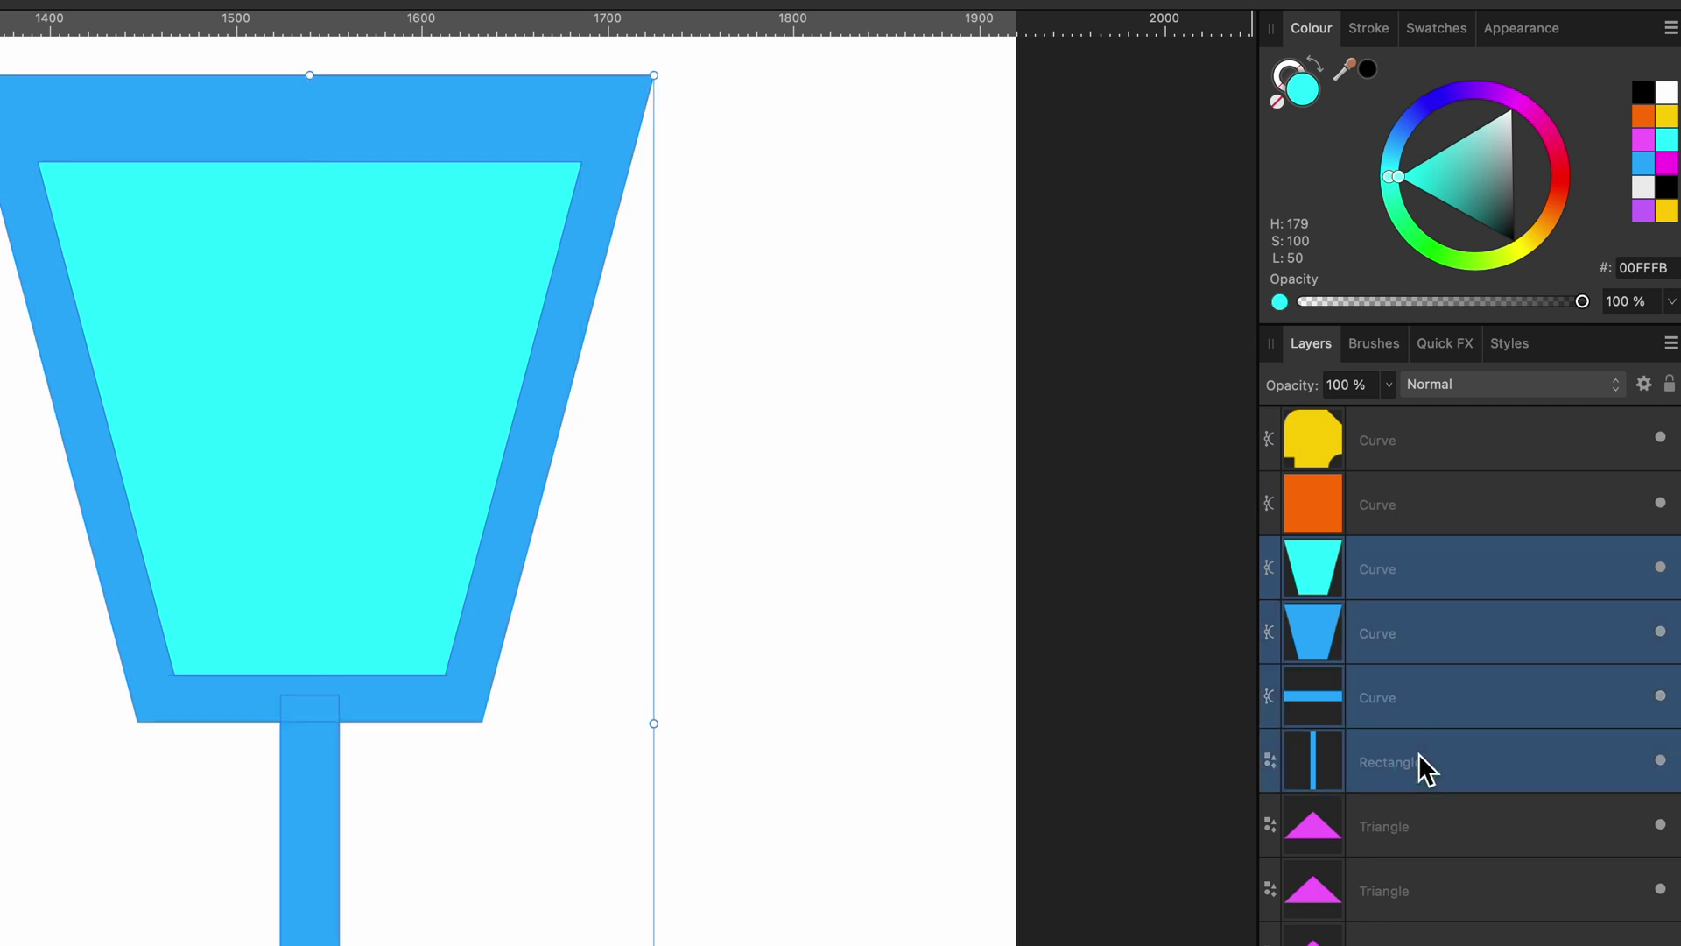
Select the cyan curve layer and add the base, stem and blue cup layers to the selection one by one
click(1429, 587)
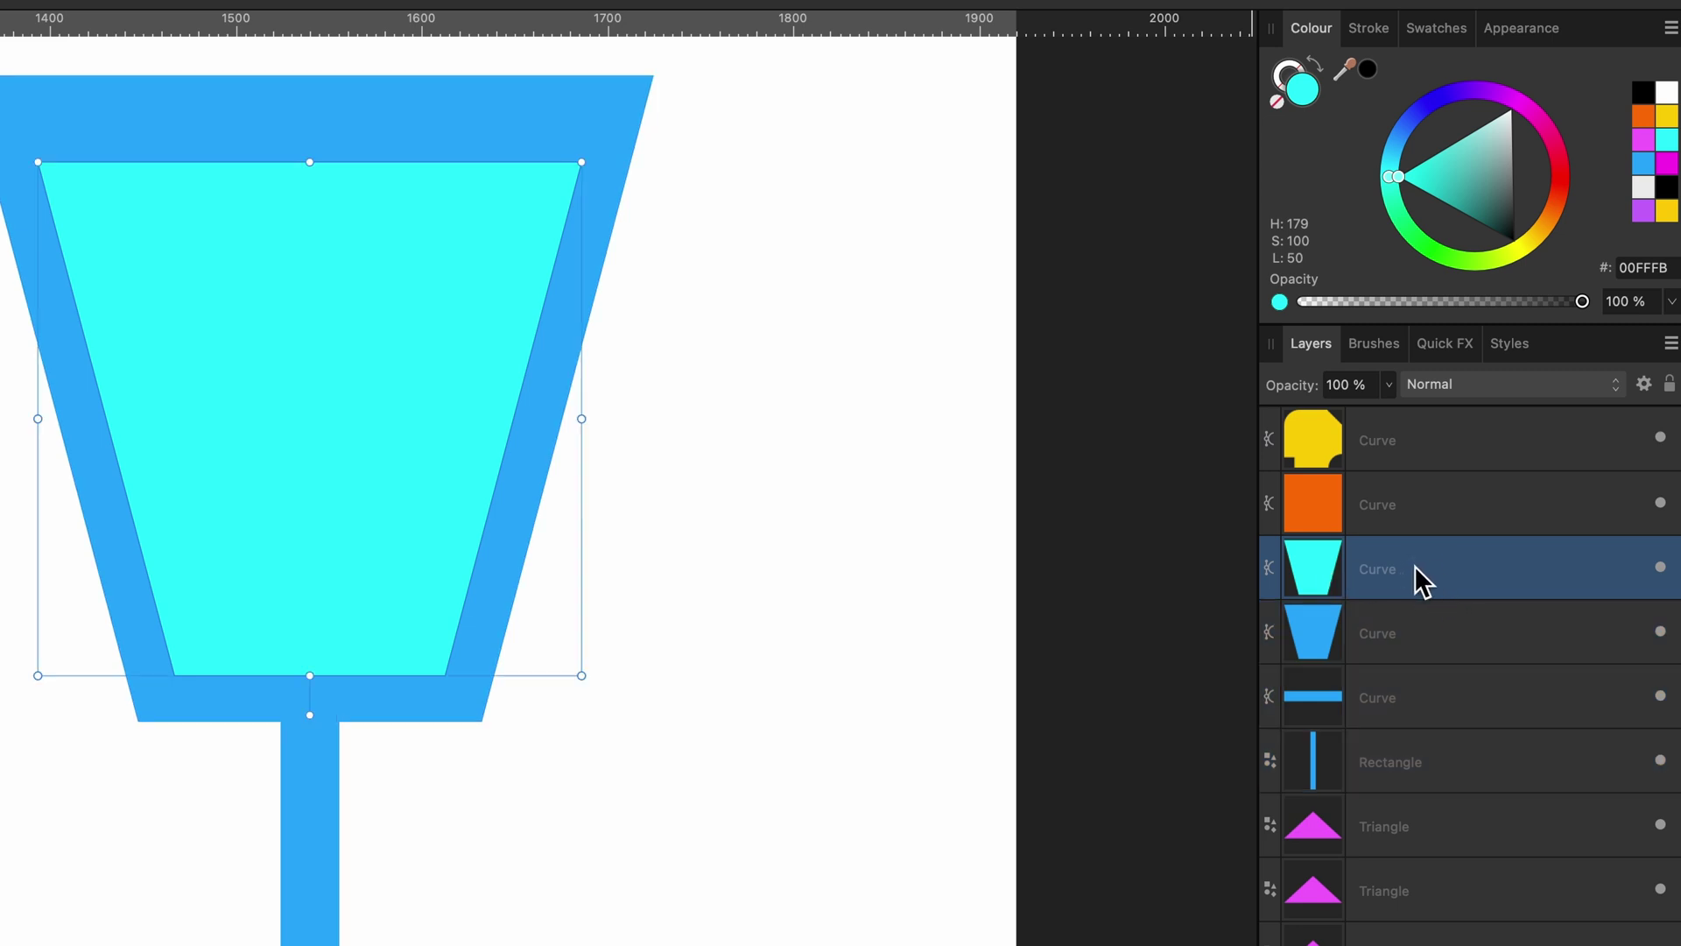
super+click(1421, 696)
super+click(1423, 762)
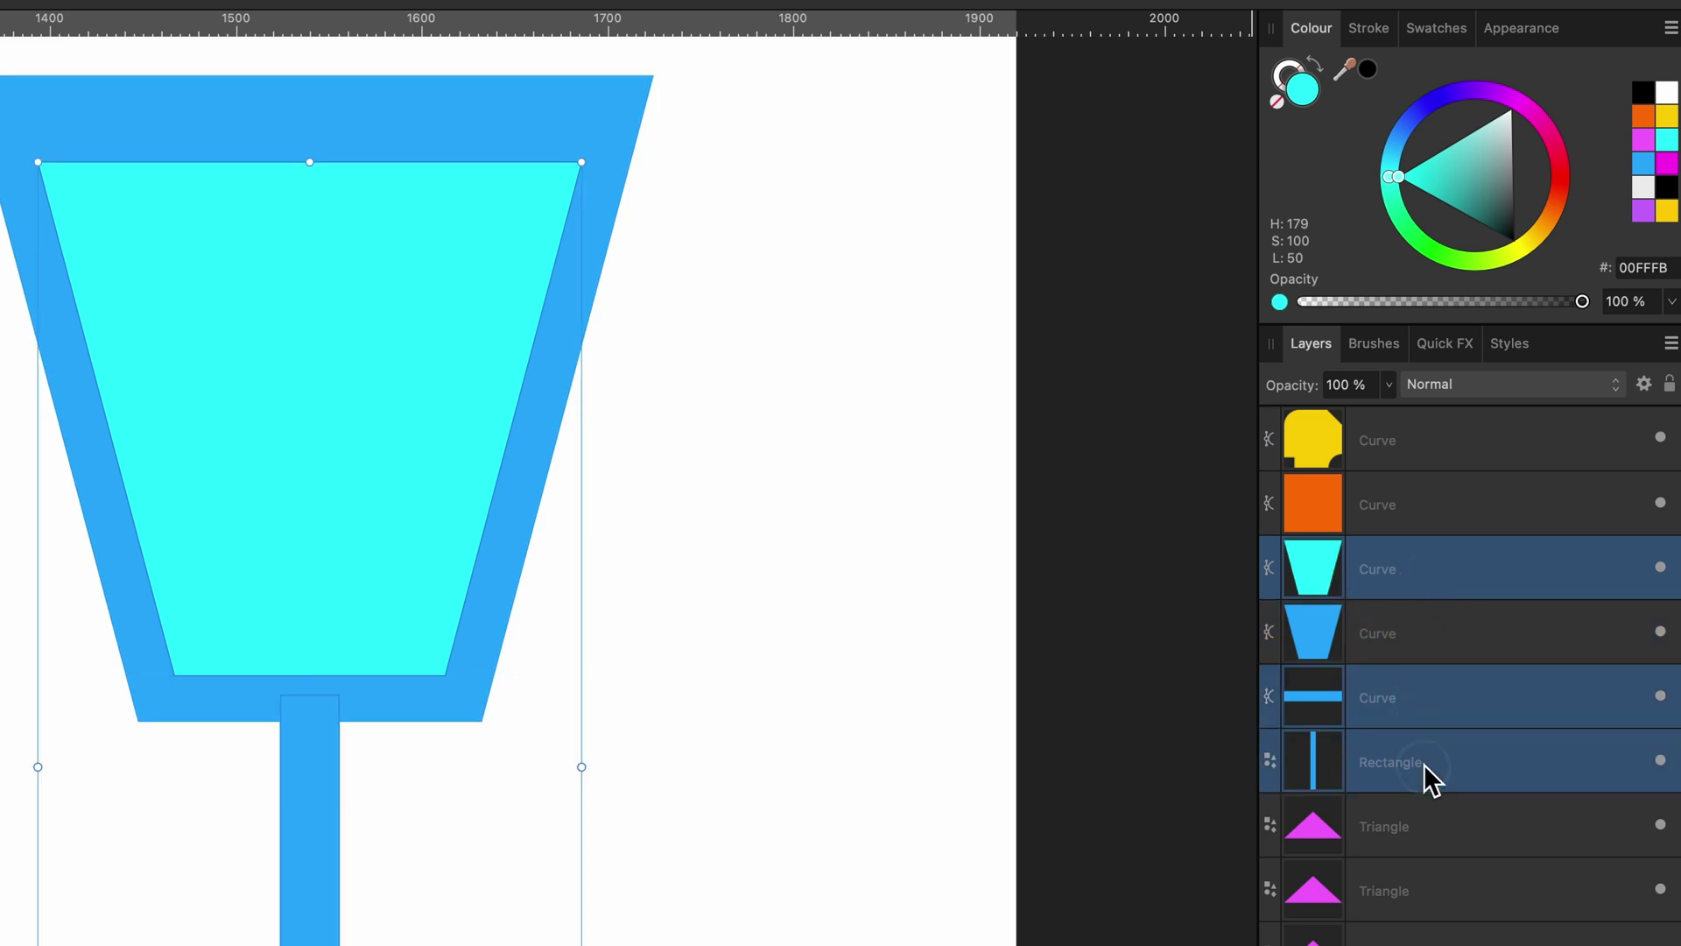
super+click(1438, 631)
Select the cyan and blue cup layers and round their four bottom corners together with the Corner Tool
click(1430, 570)
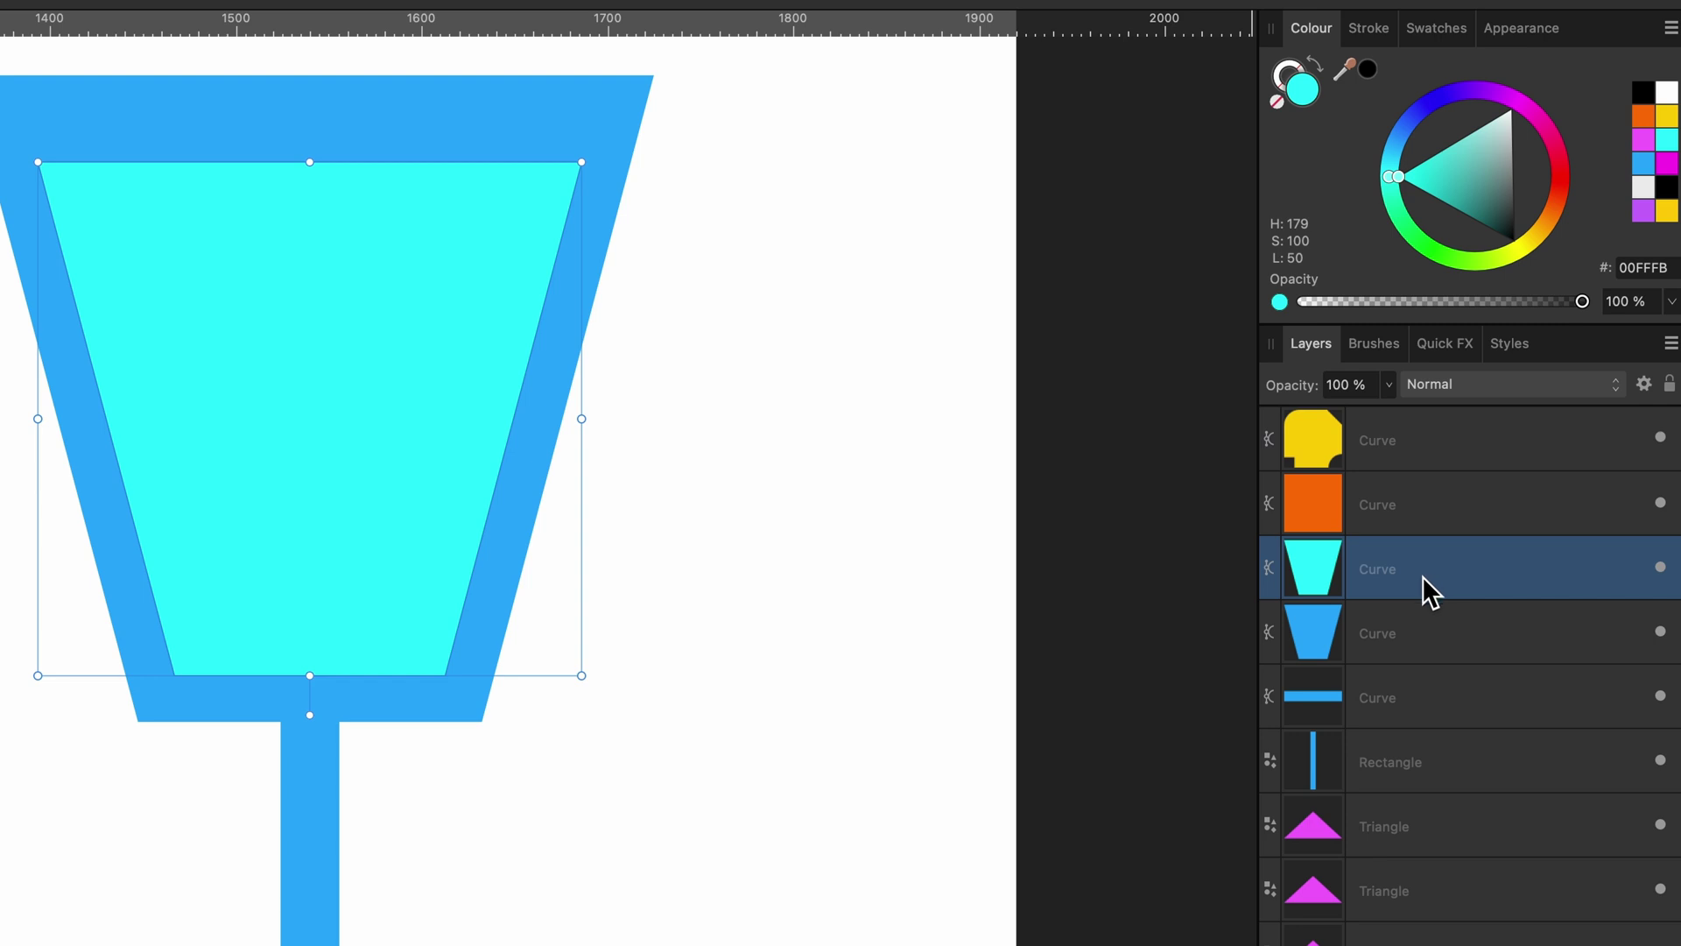
super+click(1416, 618)
scroll(625, 564, up, 3)
scroll(625, 565, right, 2)
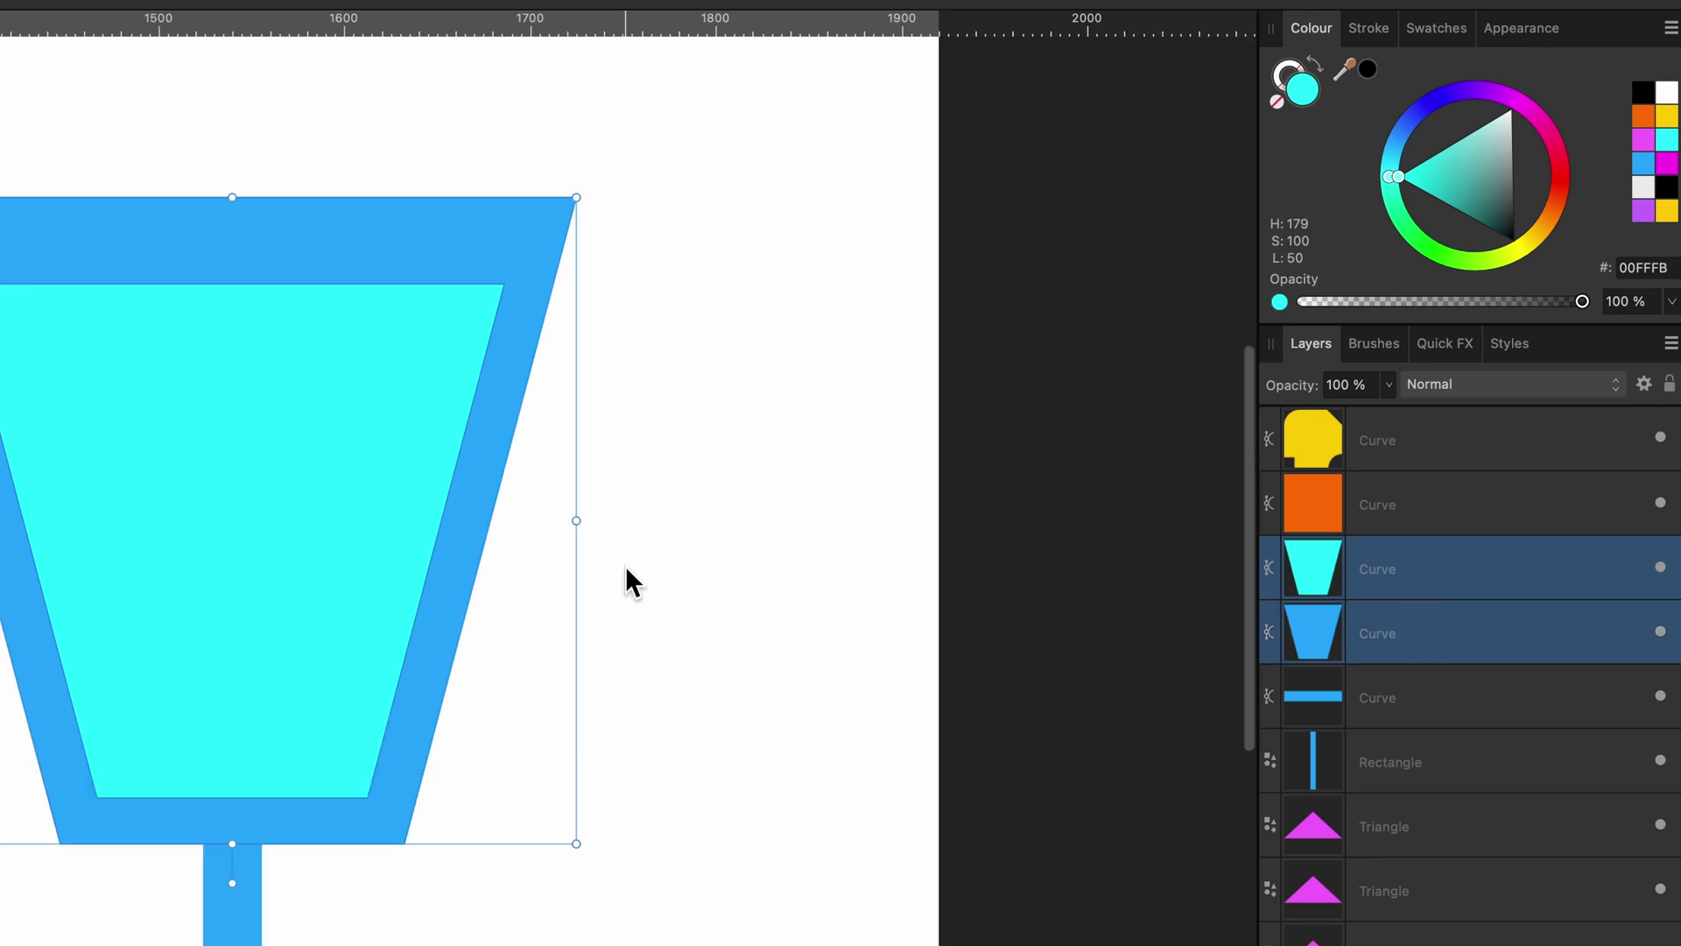
key(c)
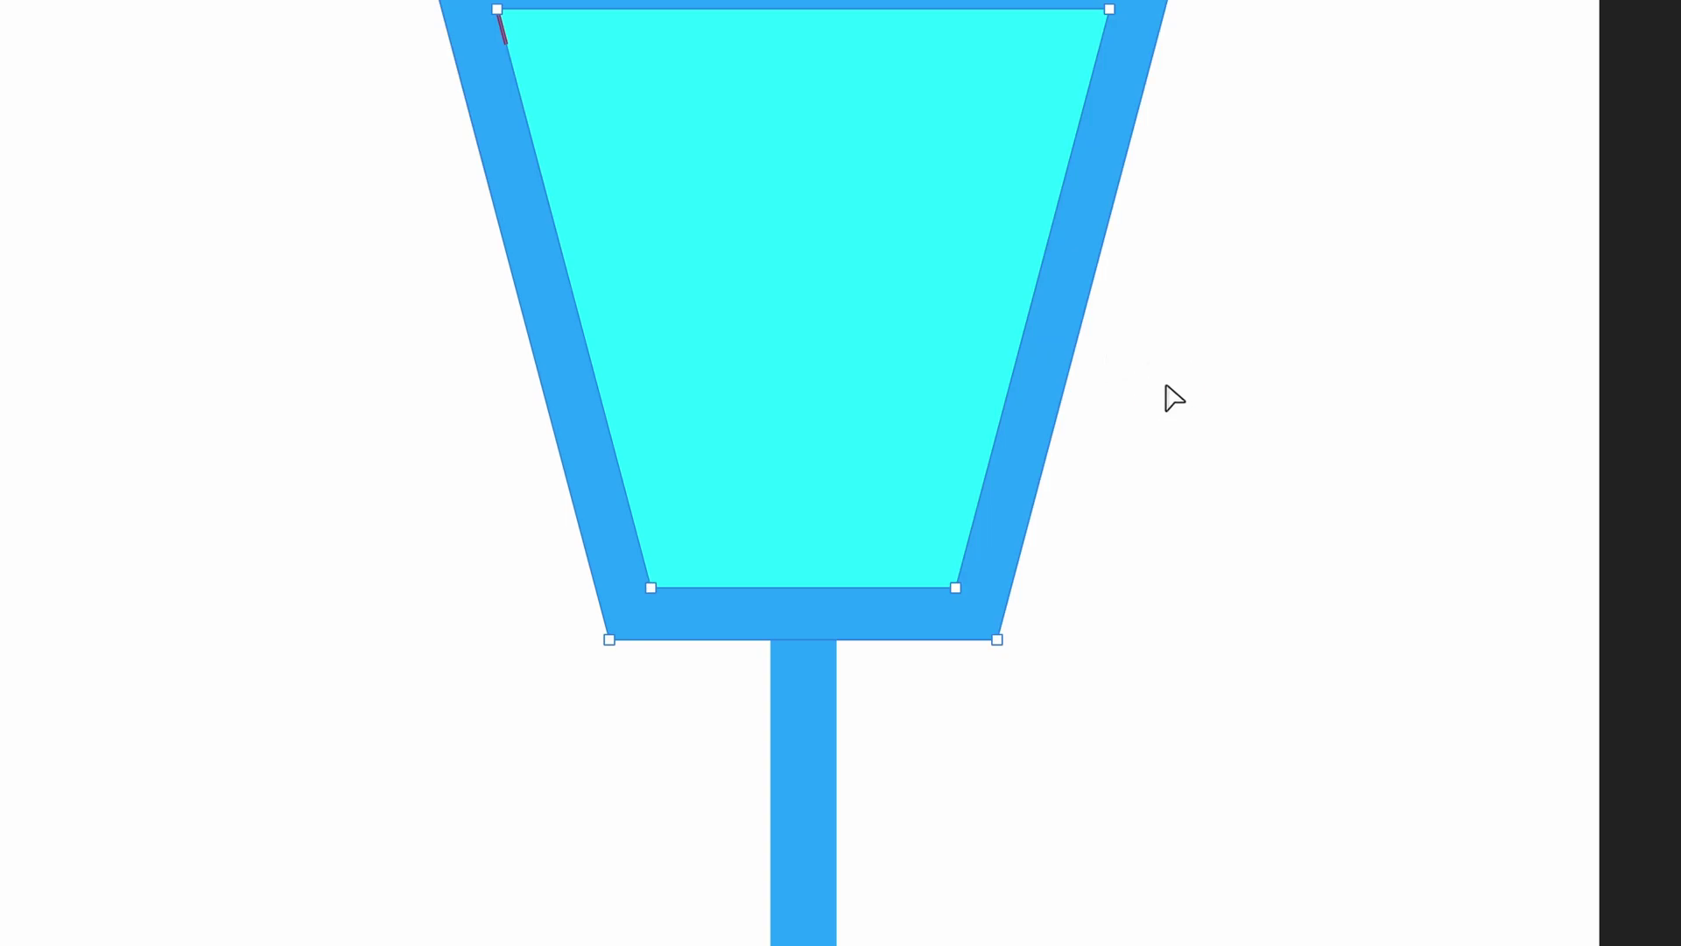
drag(926, 495, 495, 707)
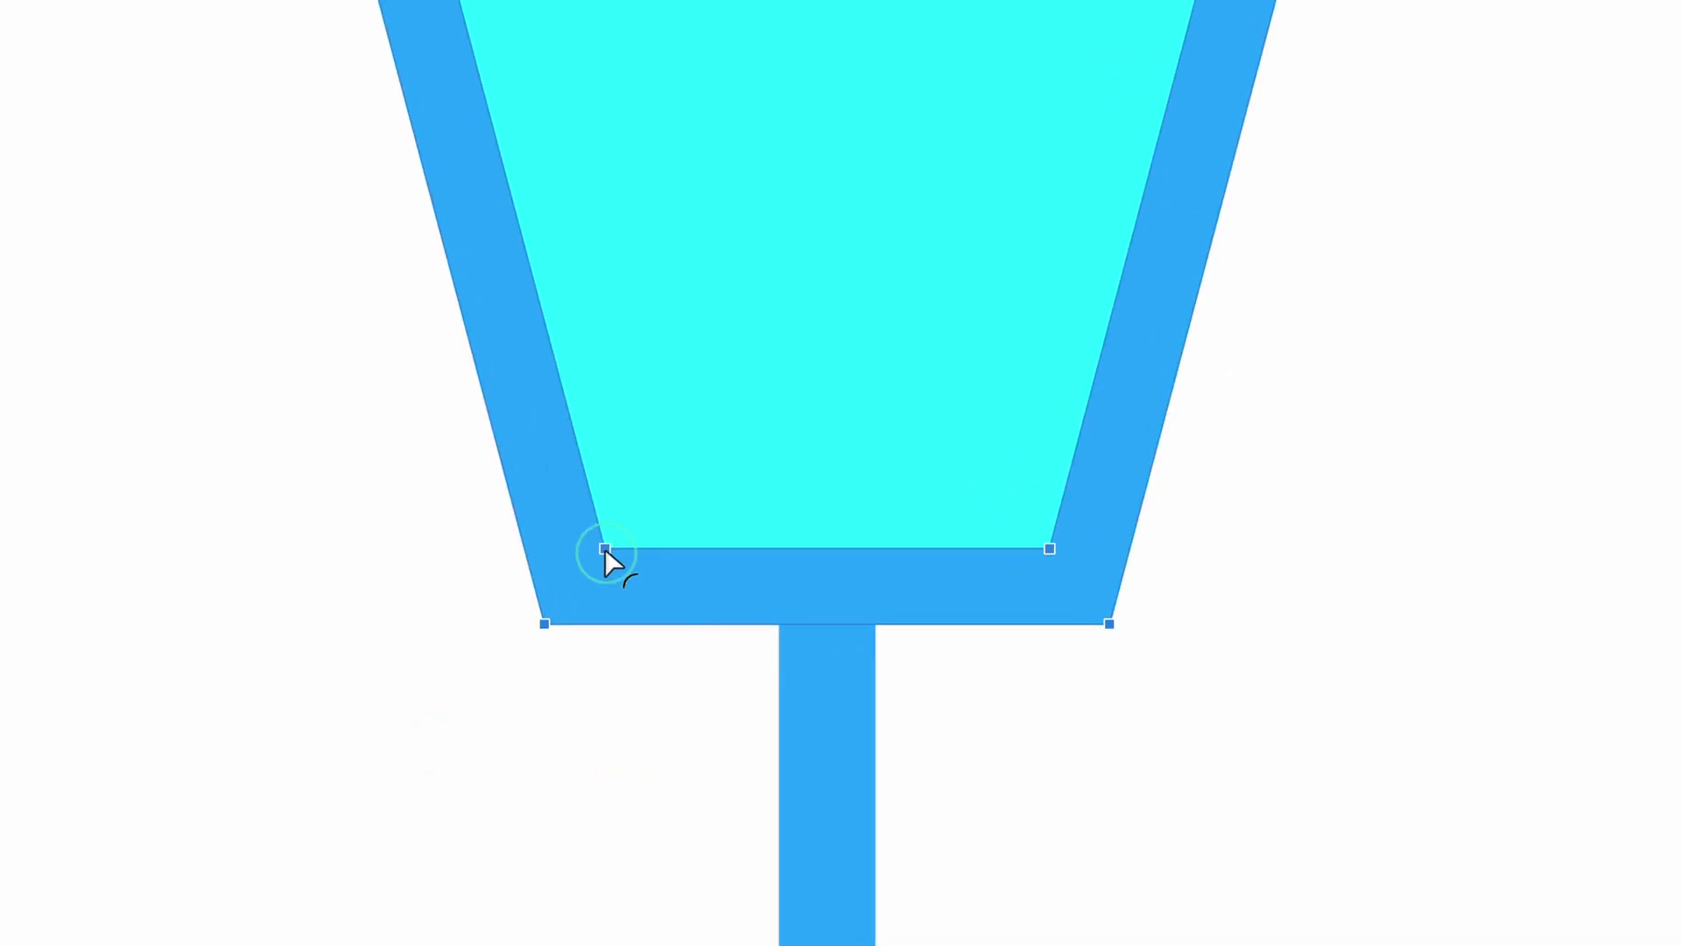
drag(605, 548, 862, 223)
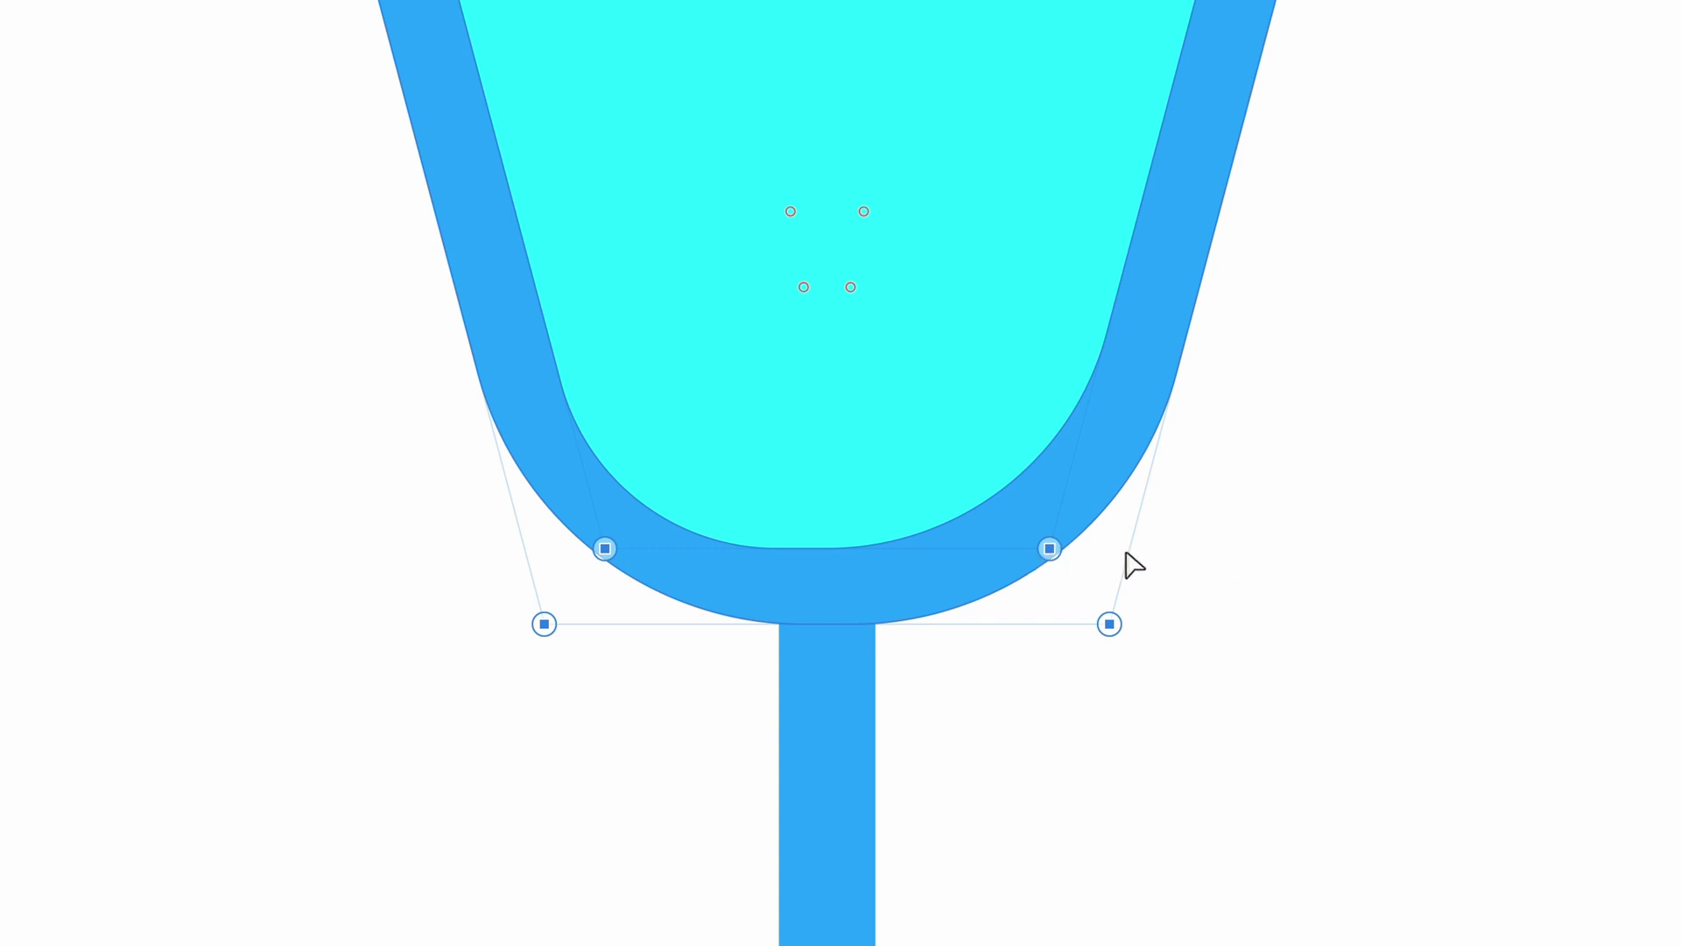
Select only the cyan shape and adjust the radii of its bottom corners to even out the curve
click(1169, 563)
right_click(1001, 470)
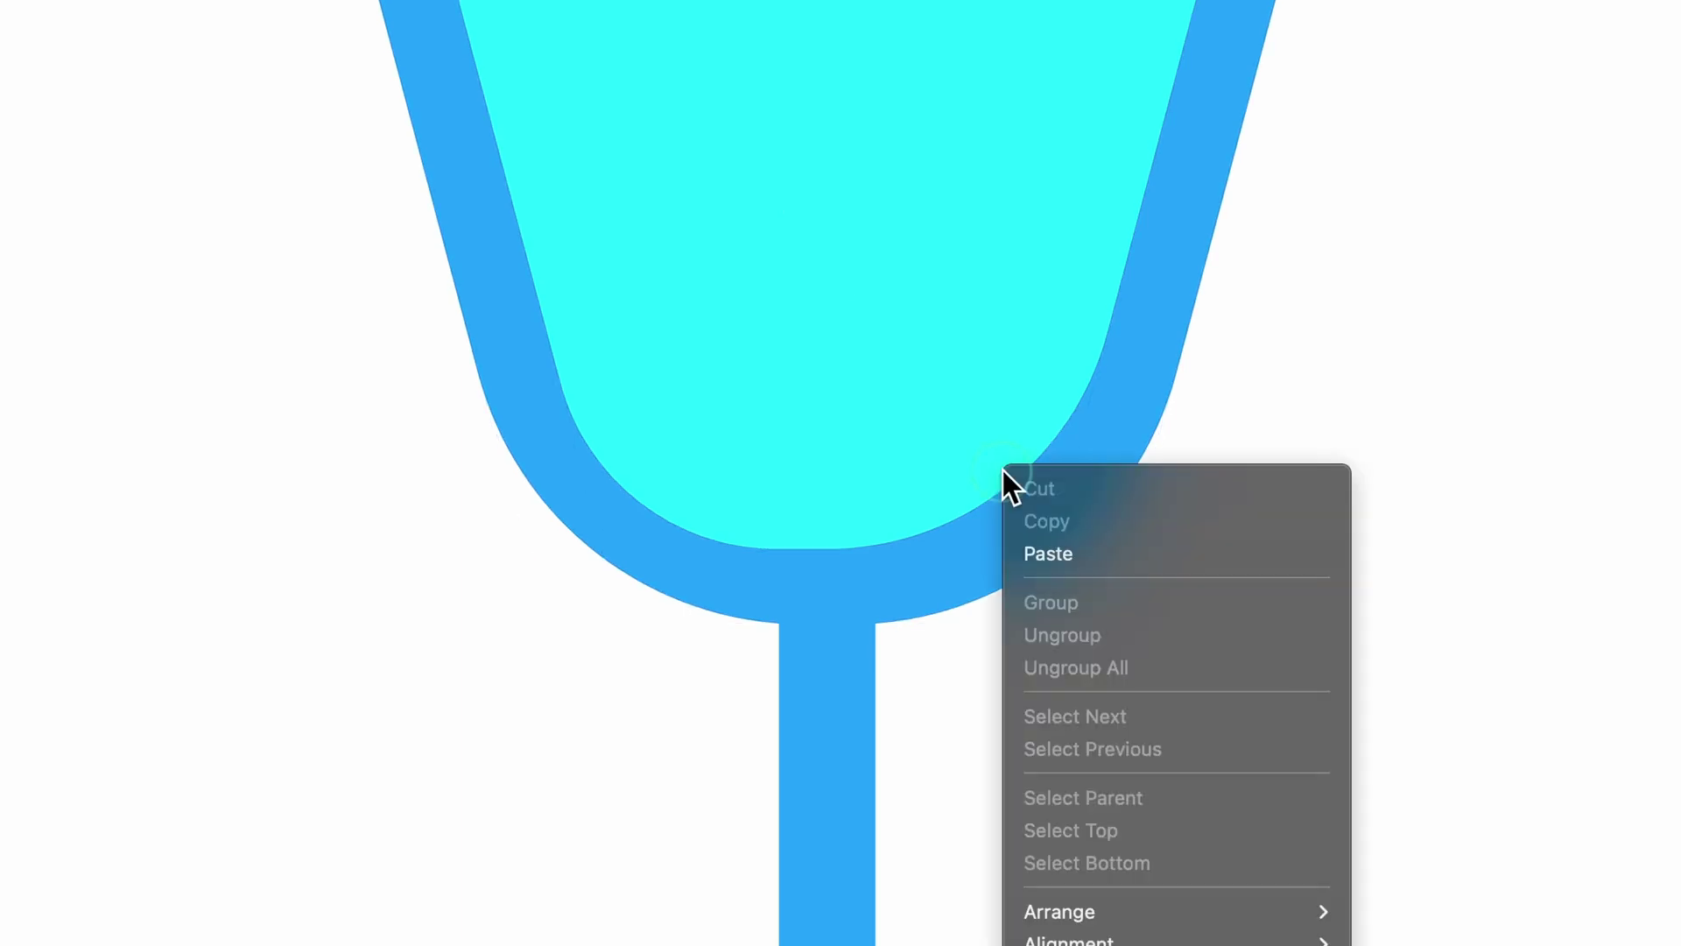
click(1000, 454)
click(961, 383)
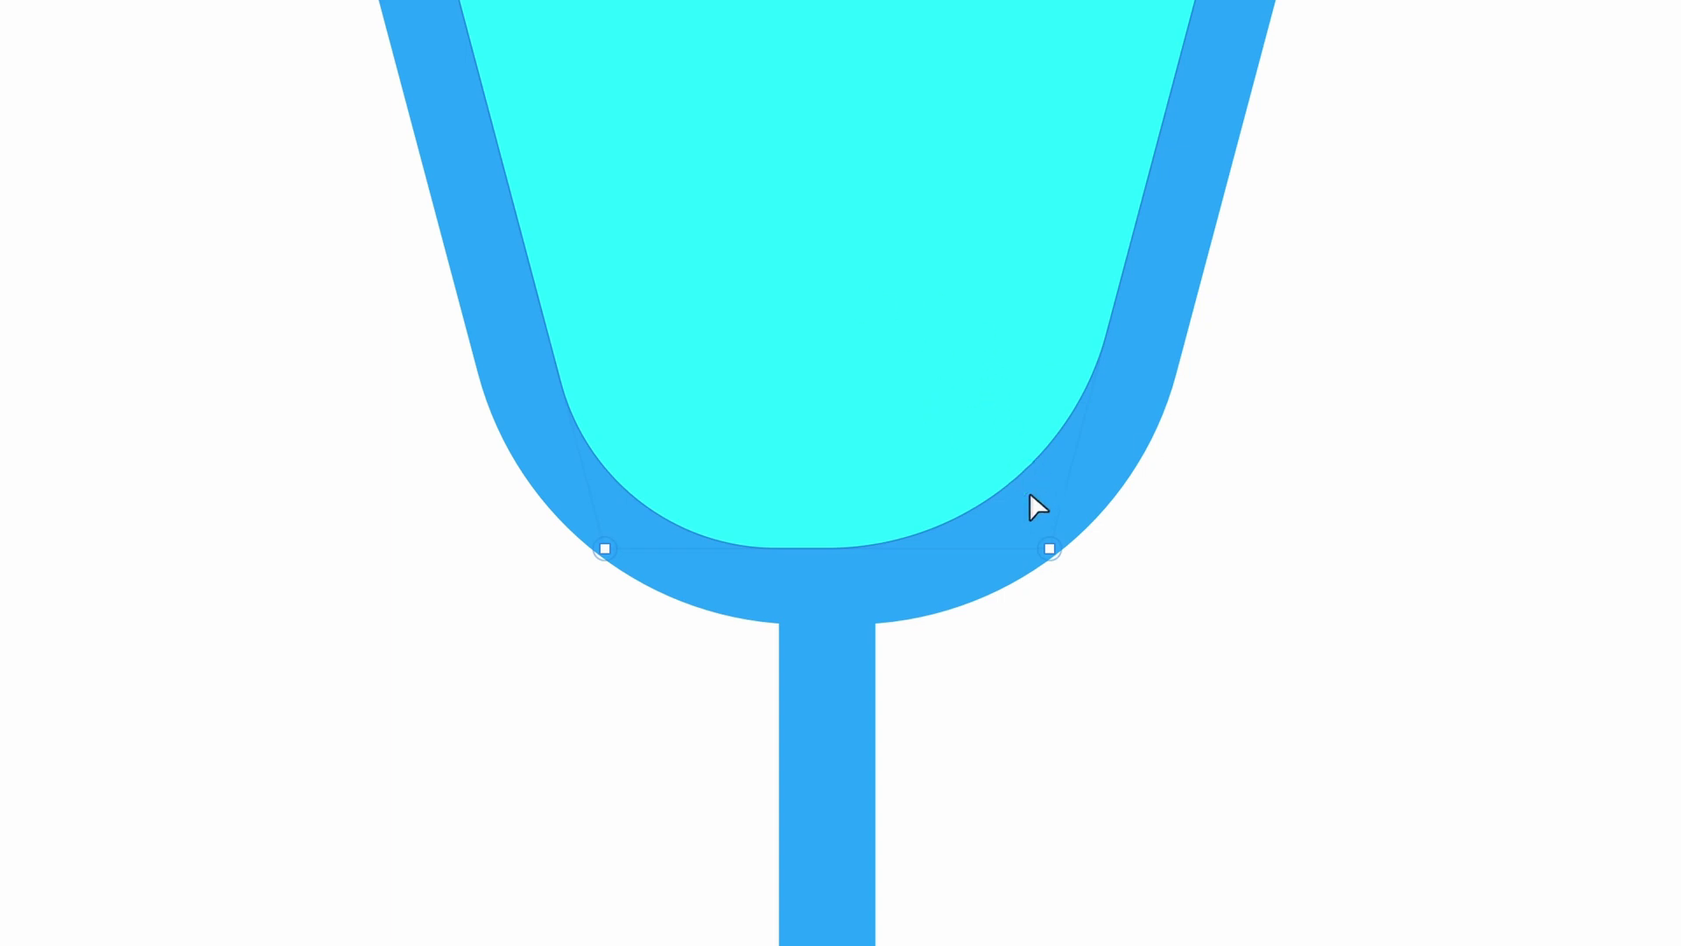
click(1049, 548)
drag(791, 214, 867, 295)
Adjust the radius of the blue cup's lower-right corner so it follows the cyan shape's curve
click(1137, 446)
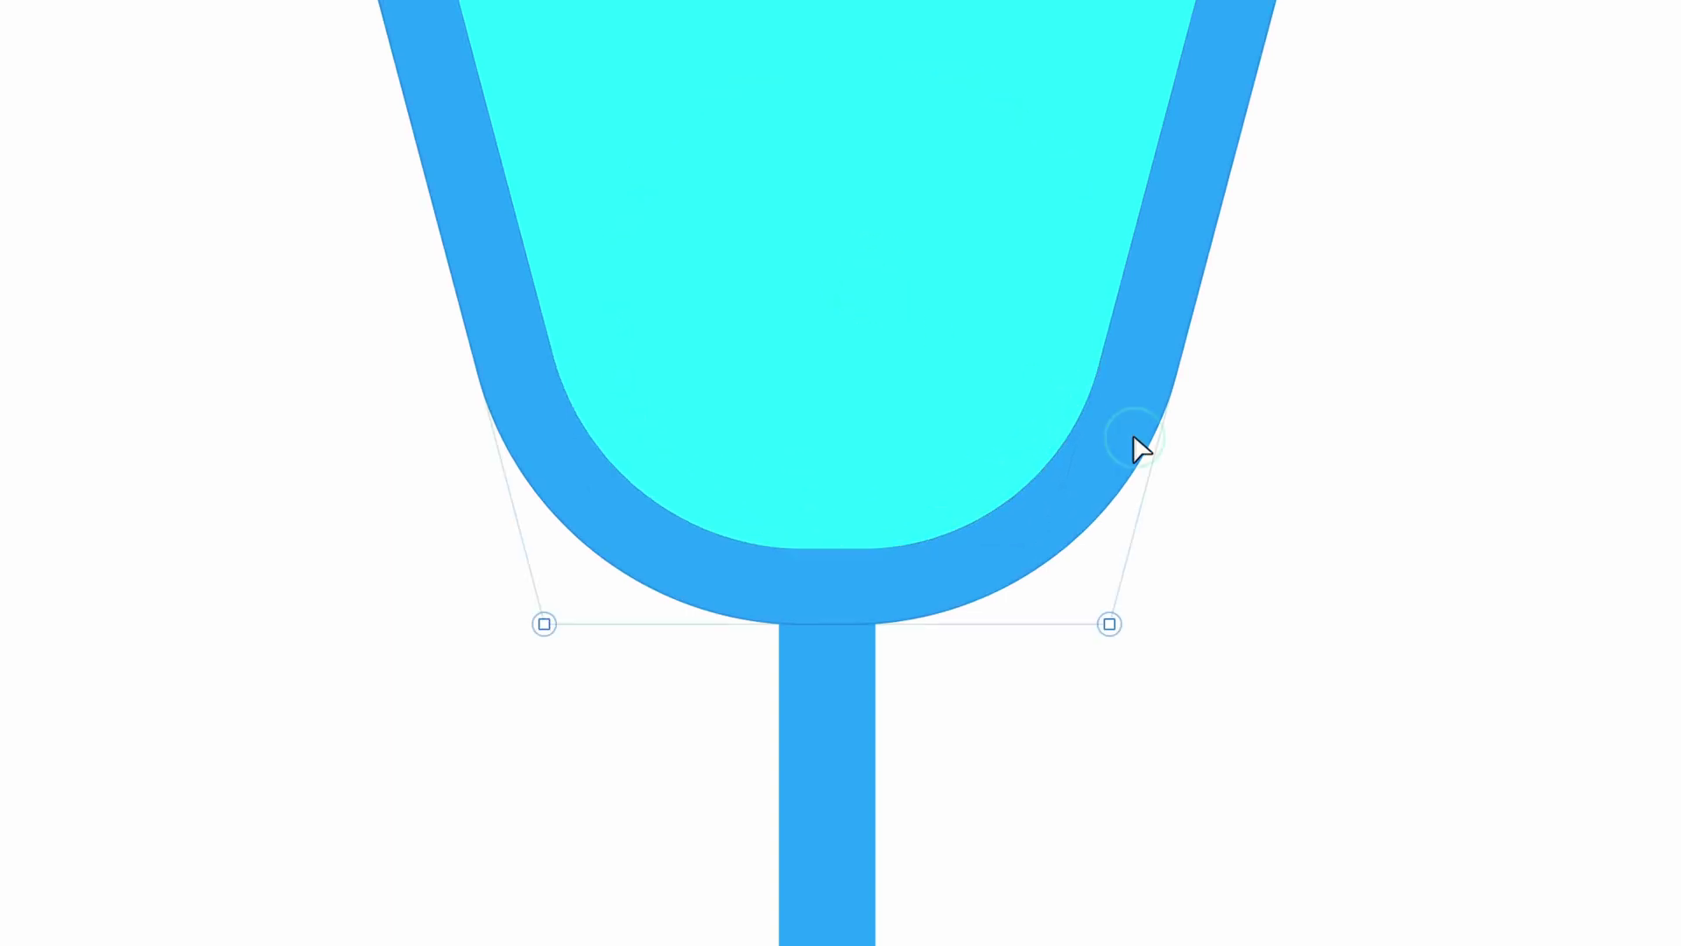
click(1108, 623)
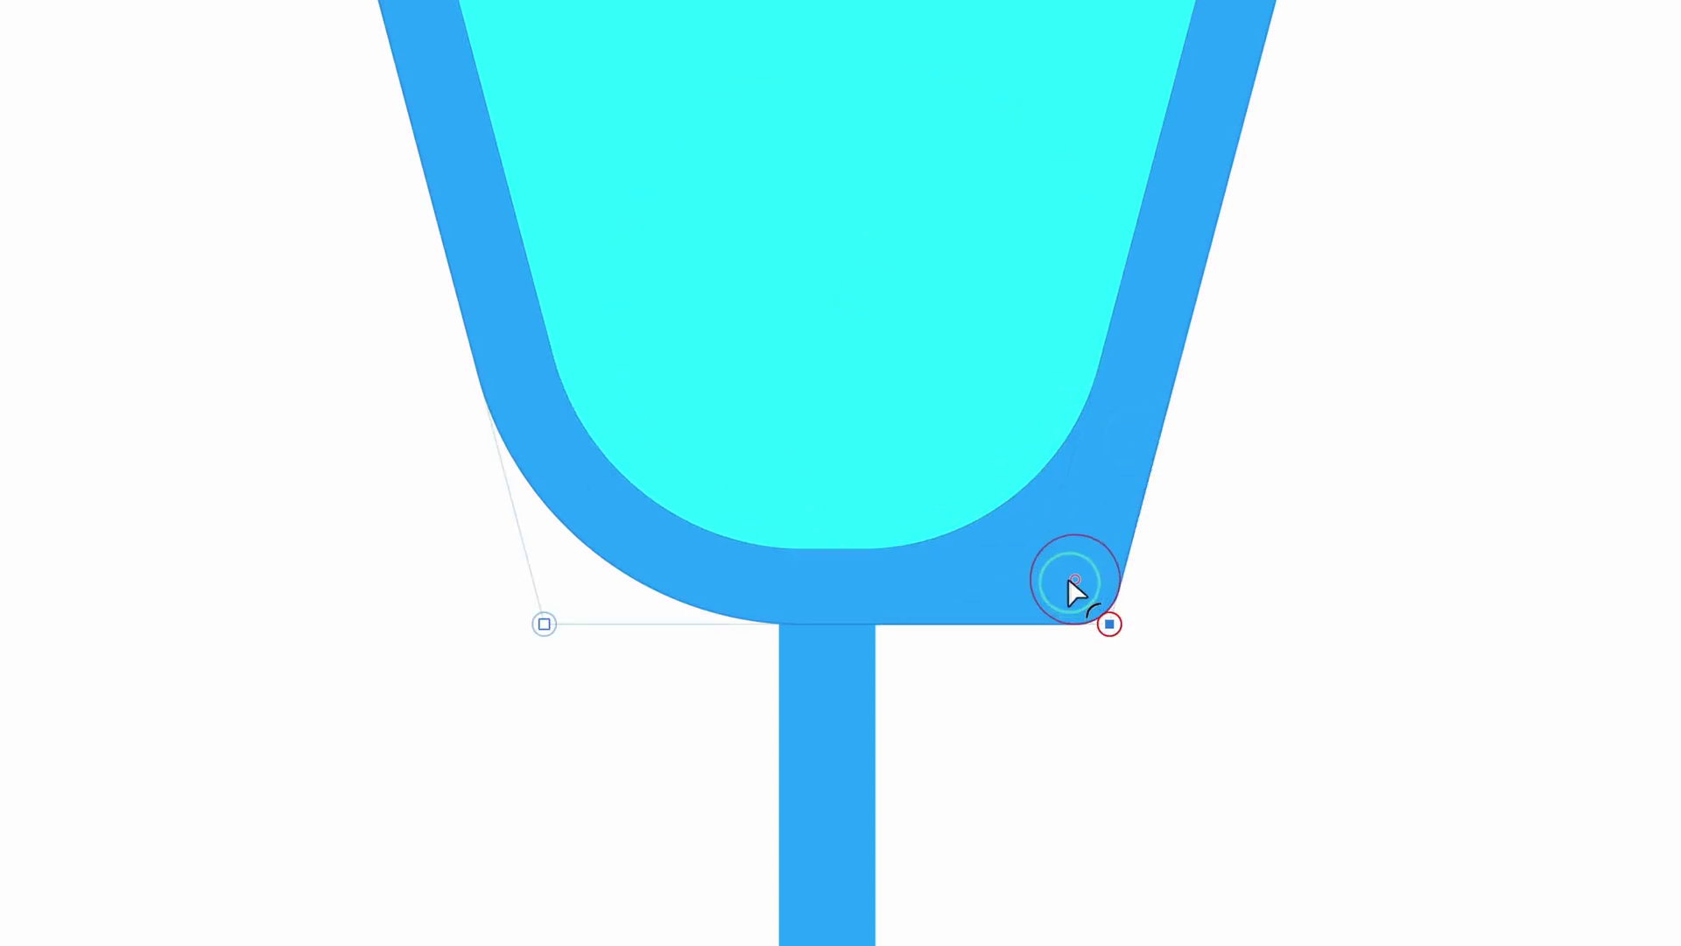
drag(1068, 578, 801, 348)
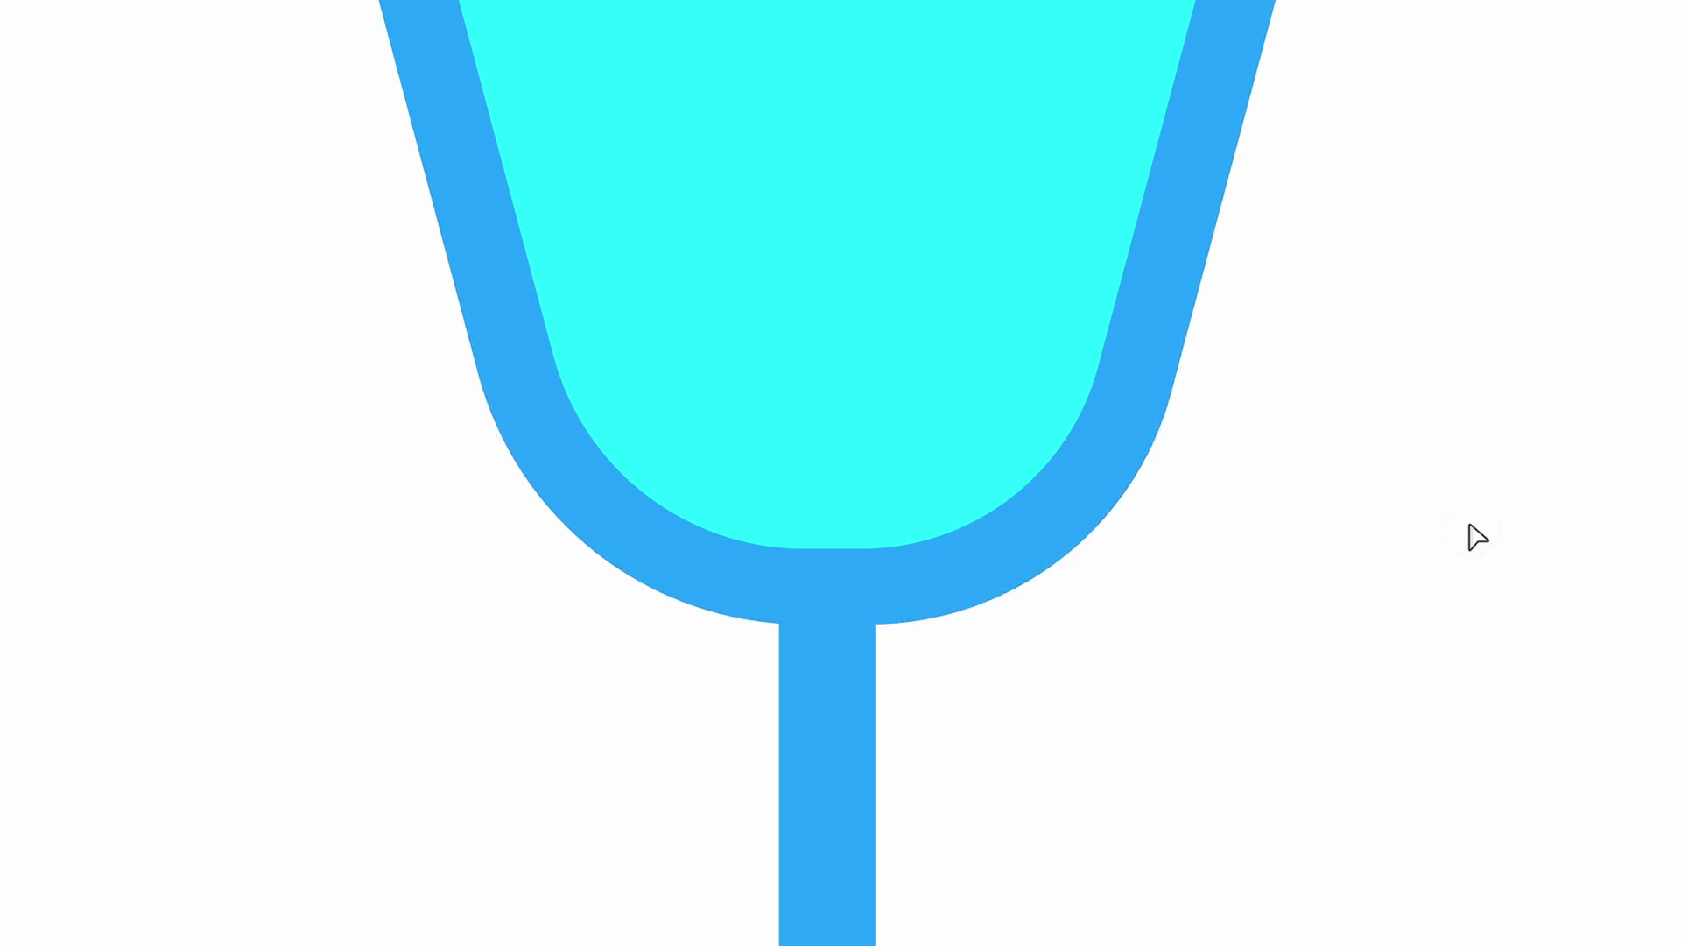
Switch to the Move Tool, try moving the rightmost magenta triangle and undo the move
scroll(1474, 537, down, 3)
scroll(1478, 536, up, 1)
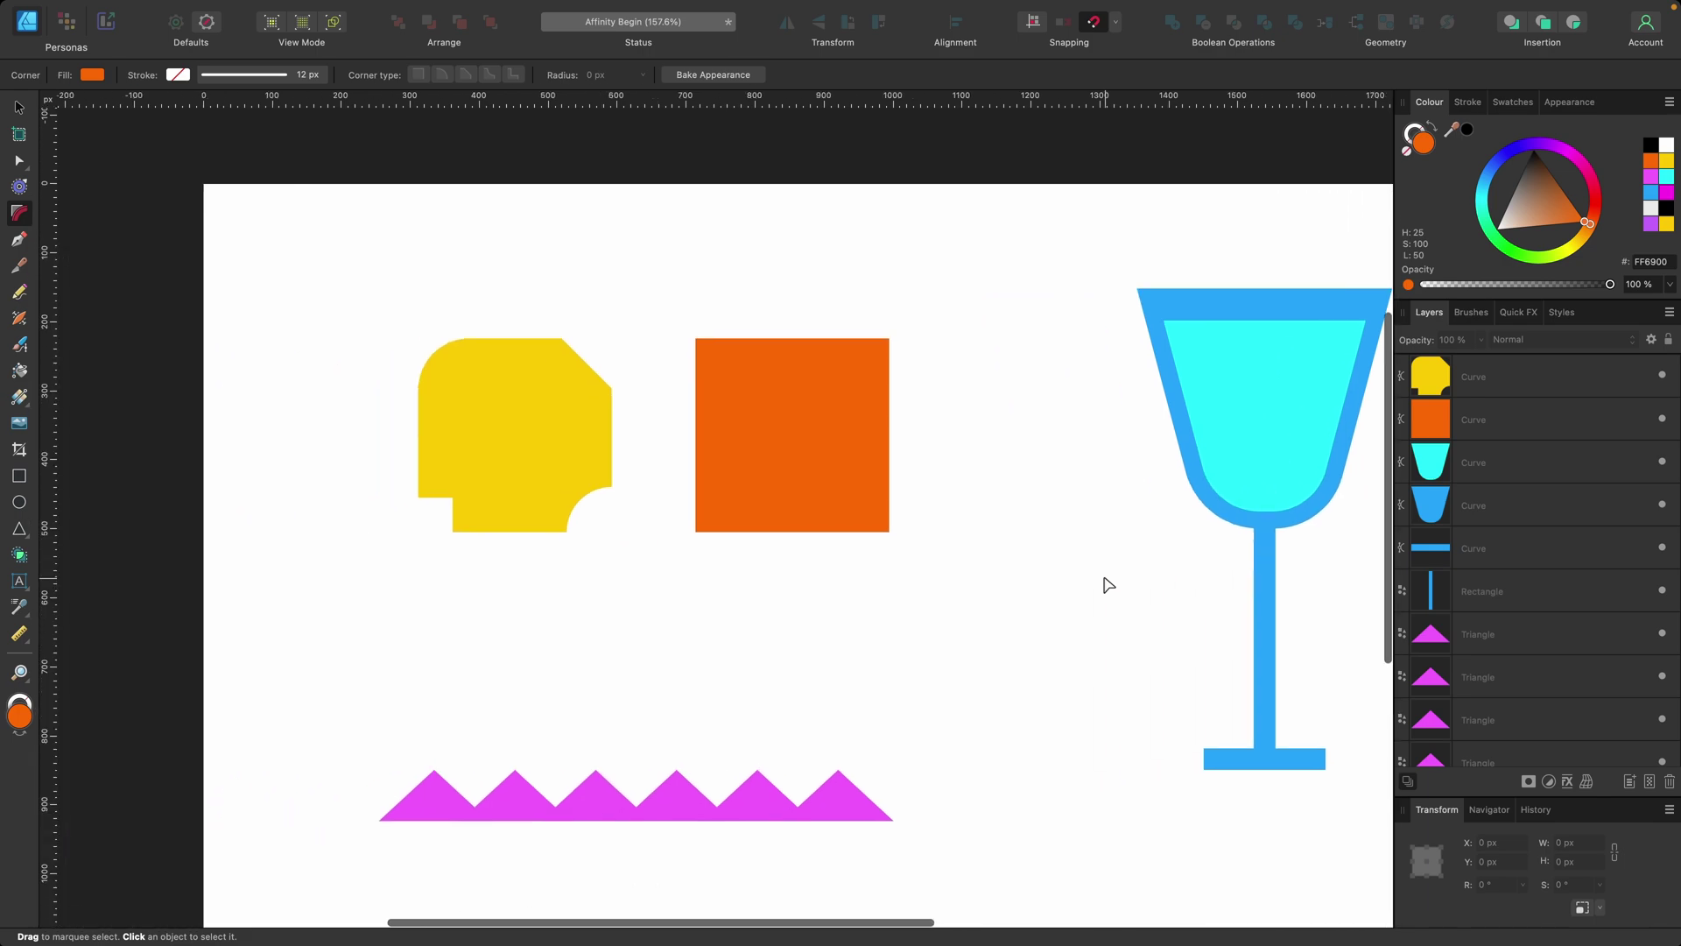
scroll(804, 804, up, 5)
scroll(804, 804, left, 2)
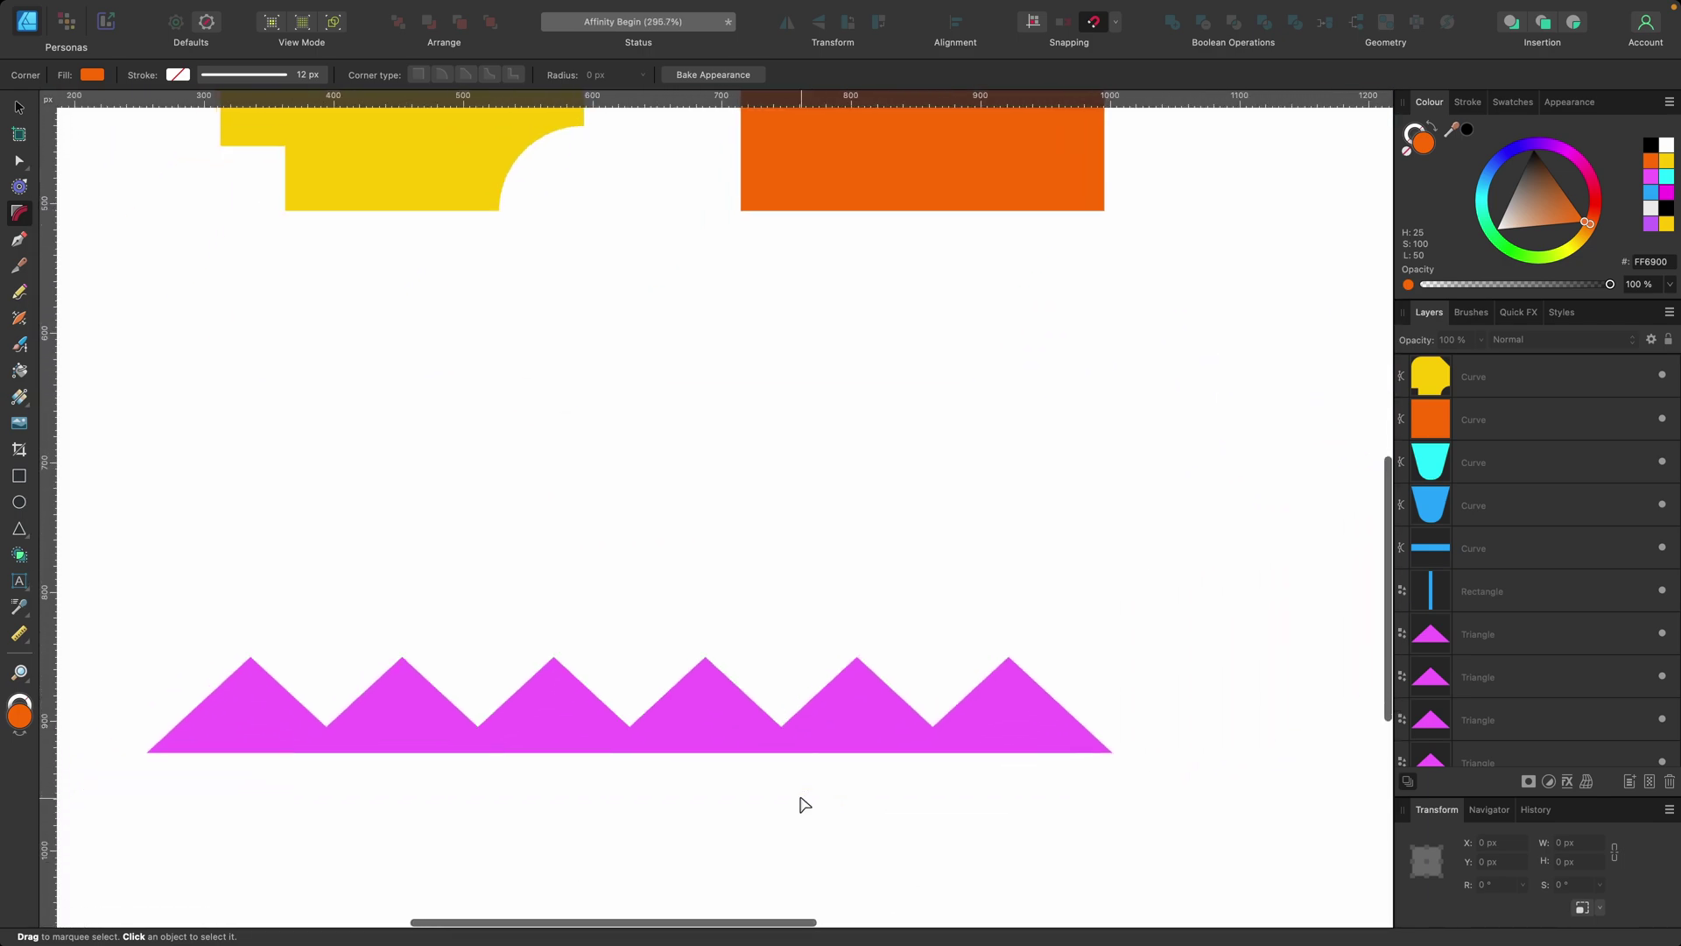
key(v)
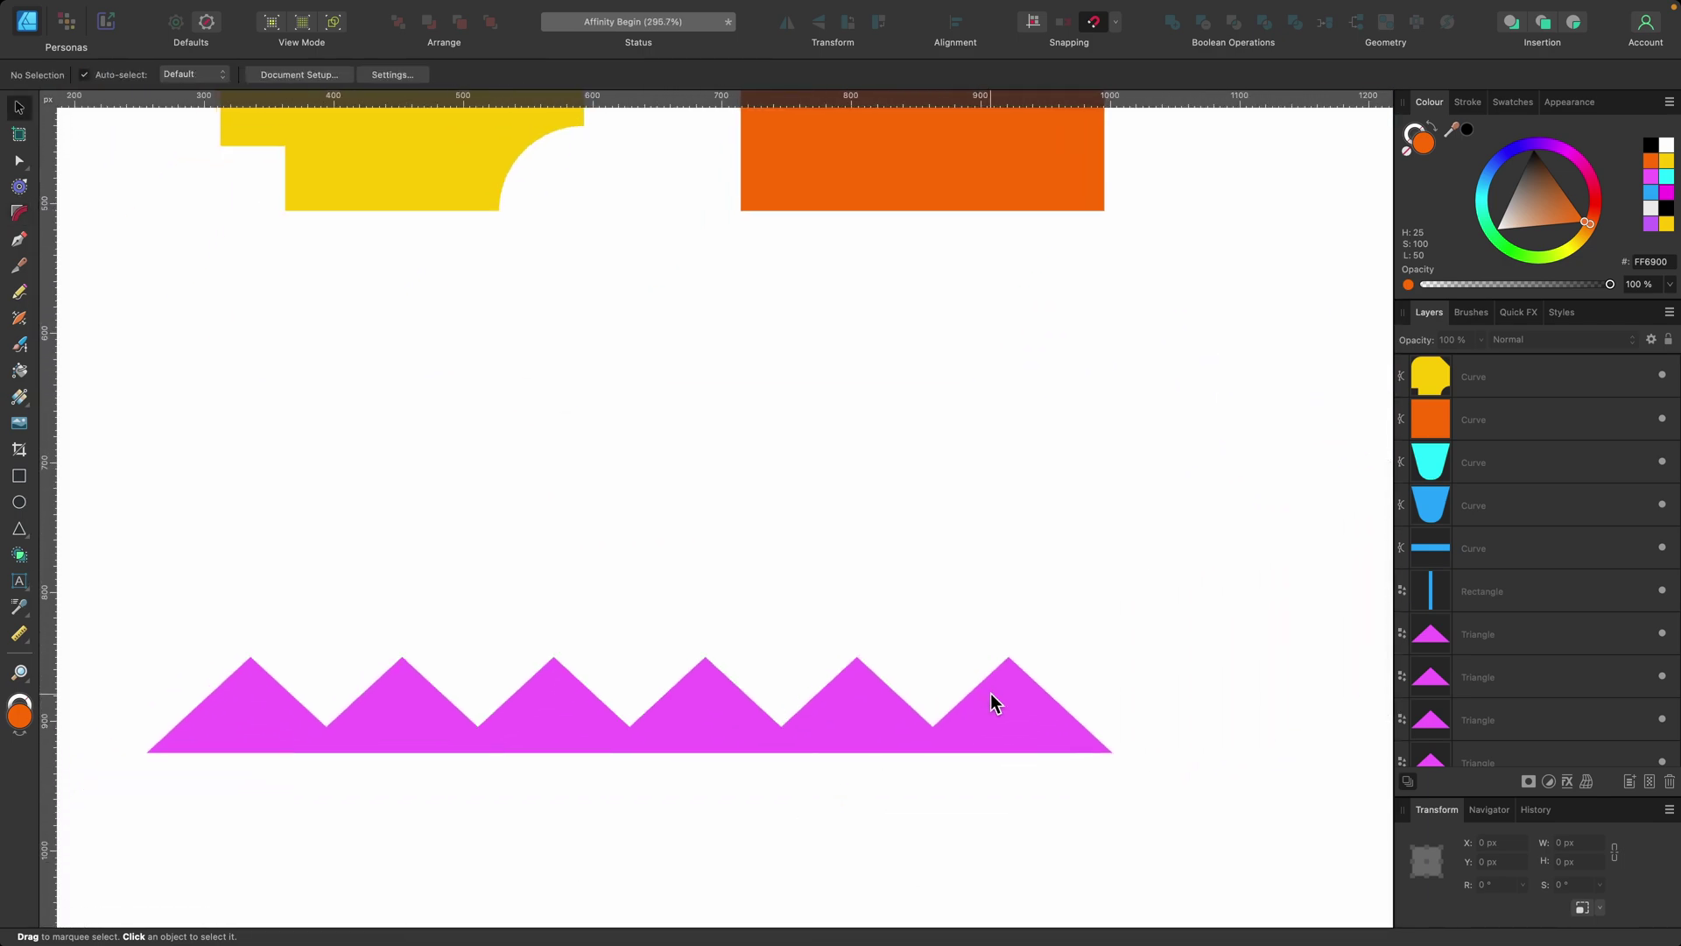
drag(990, 691, 999, 640)
key(super+z)
Select all six magenta triangles and round their peaks together with the Corner Tool
drag(1216, 812, 123, 538)
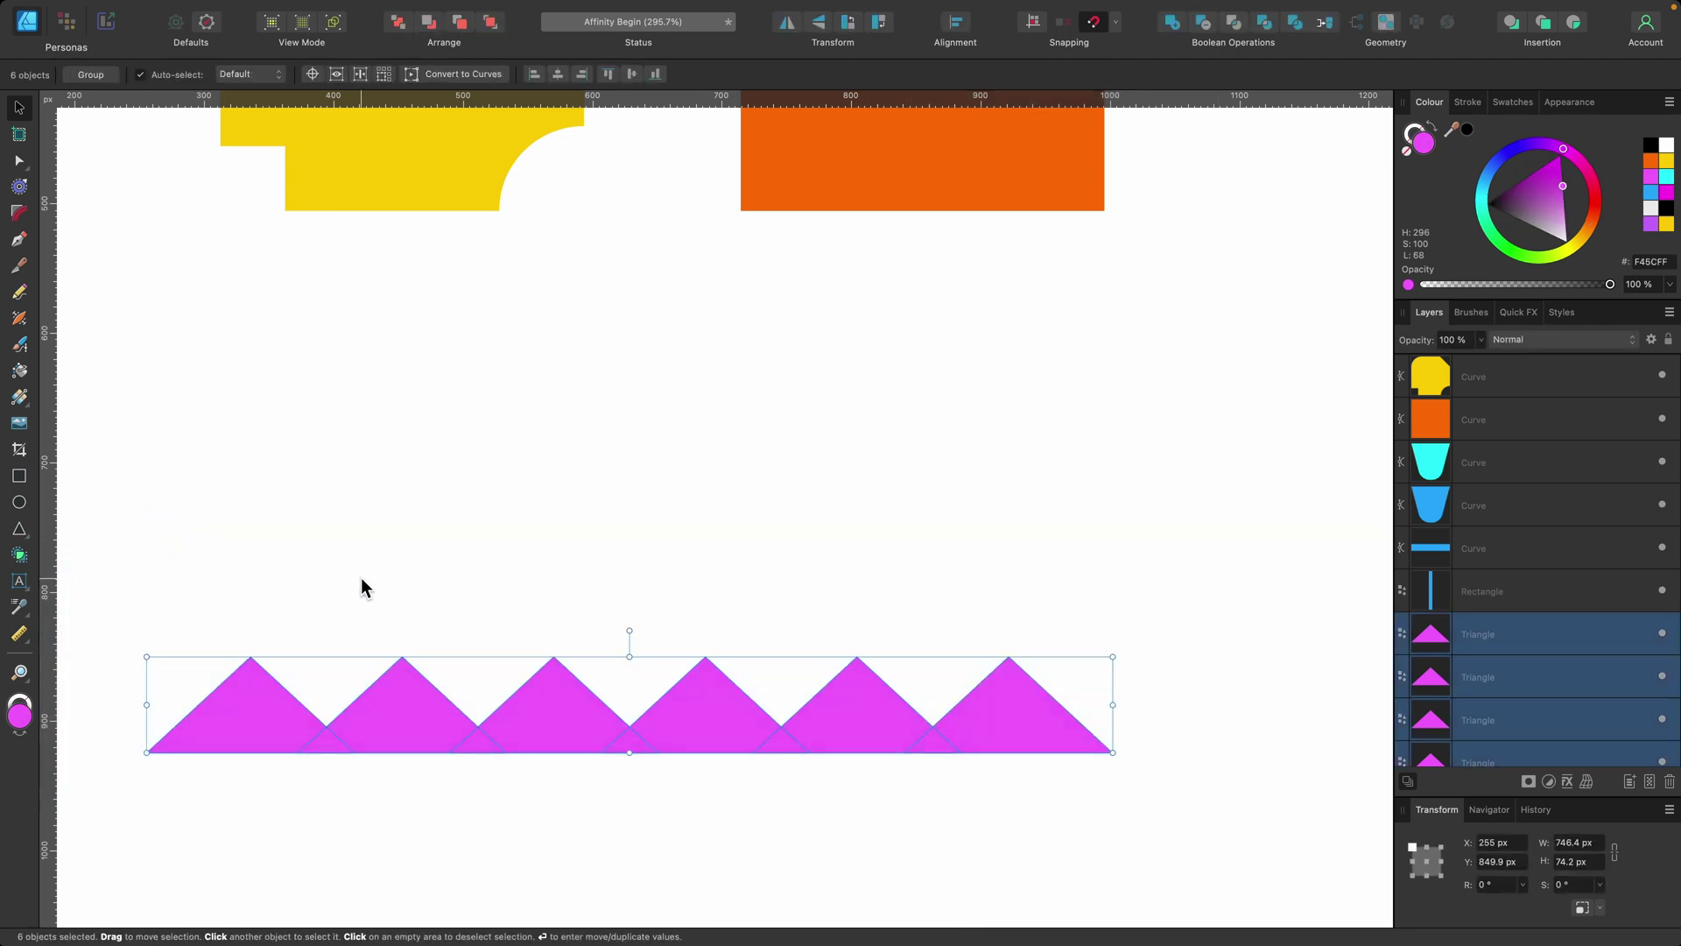
key(c)
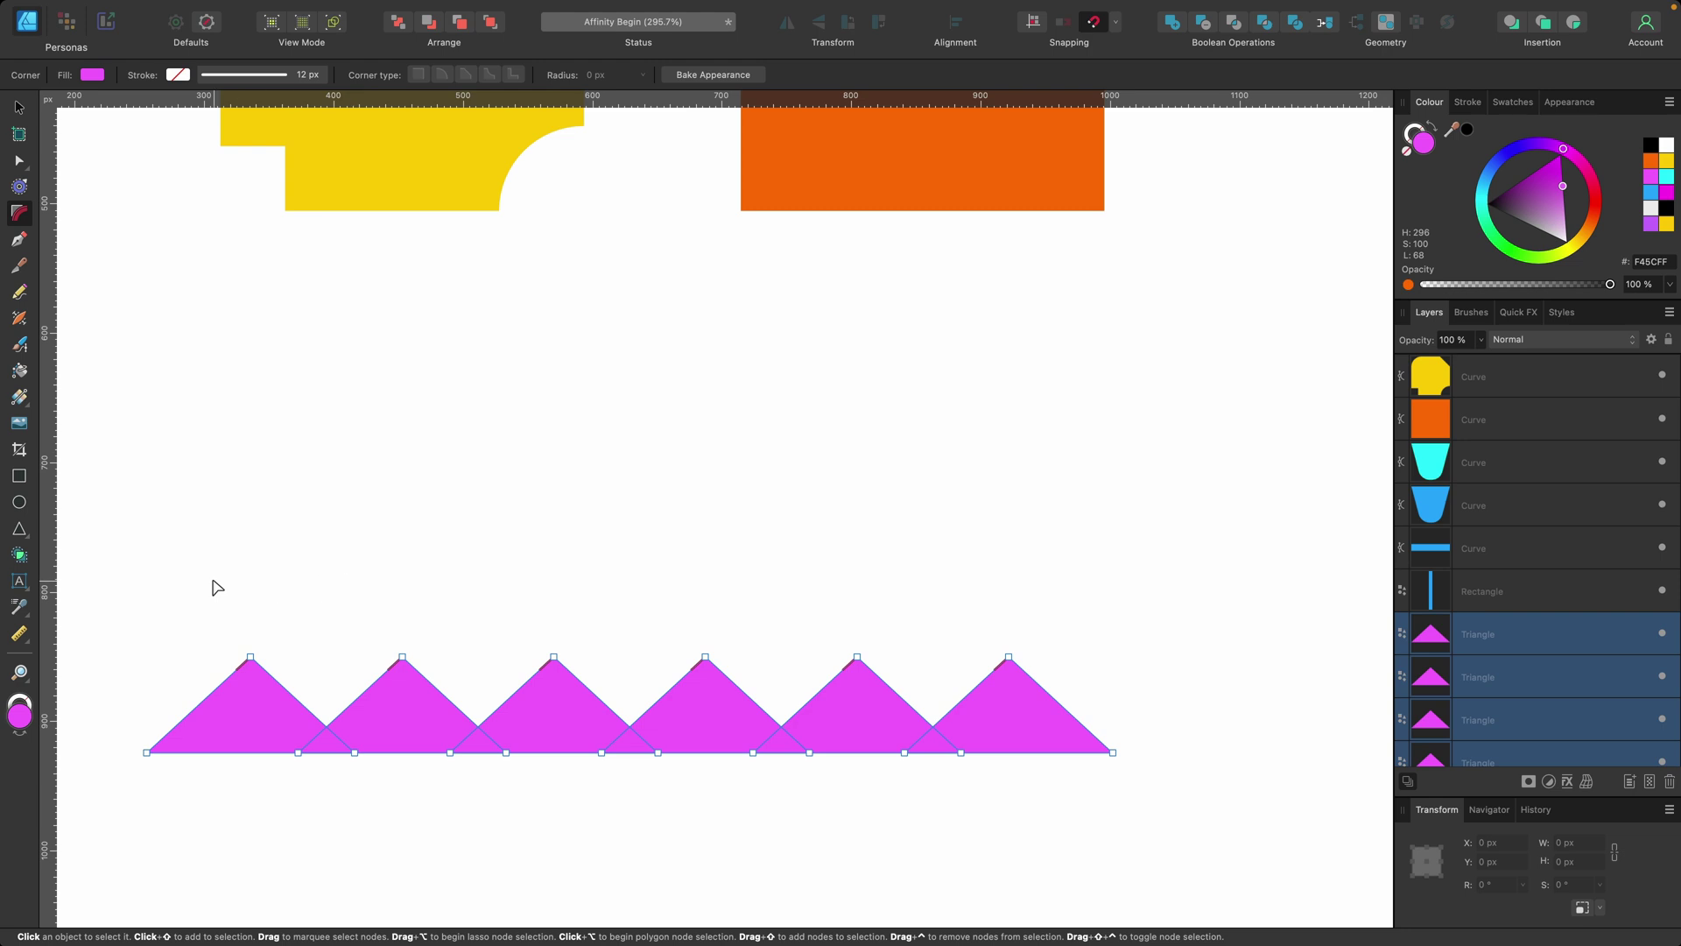
drag(215, 581, 1028, 754)
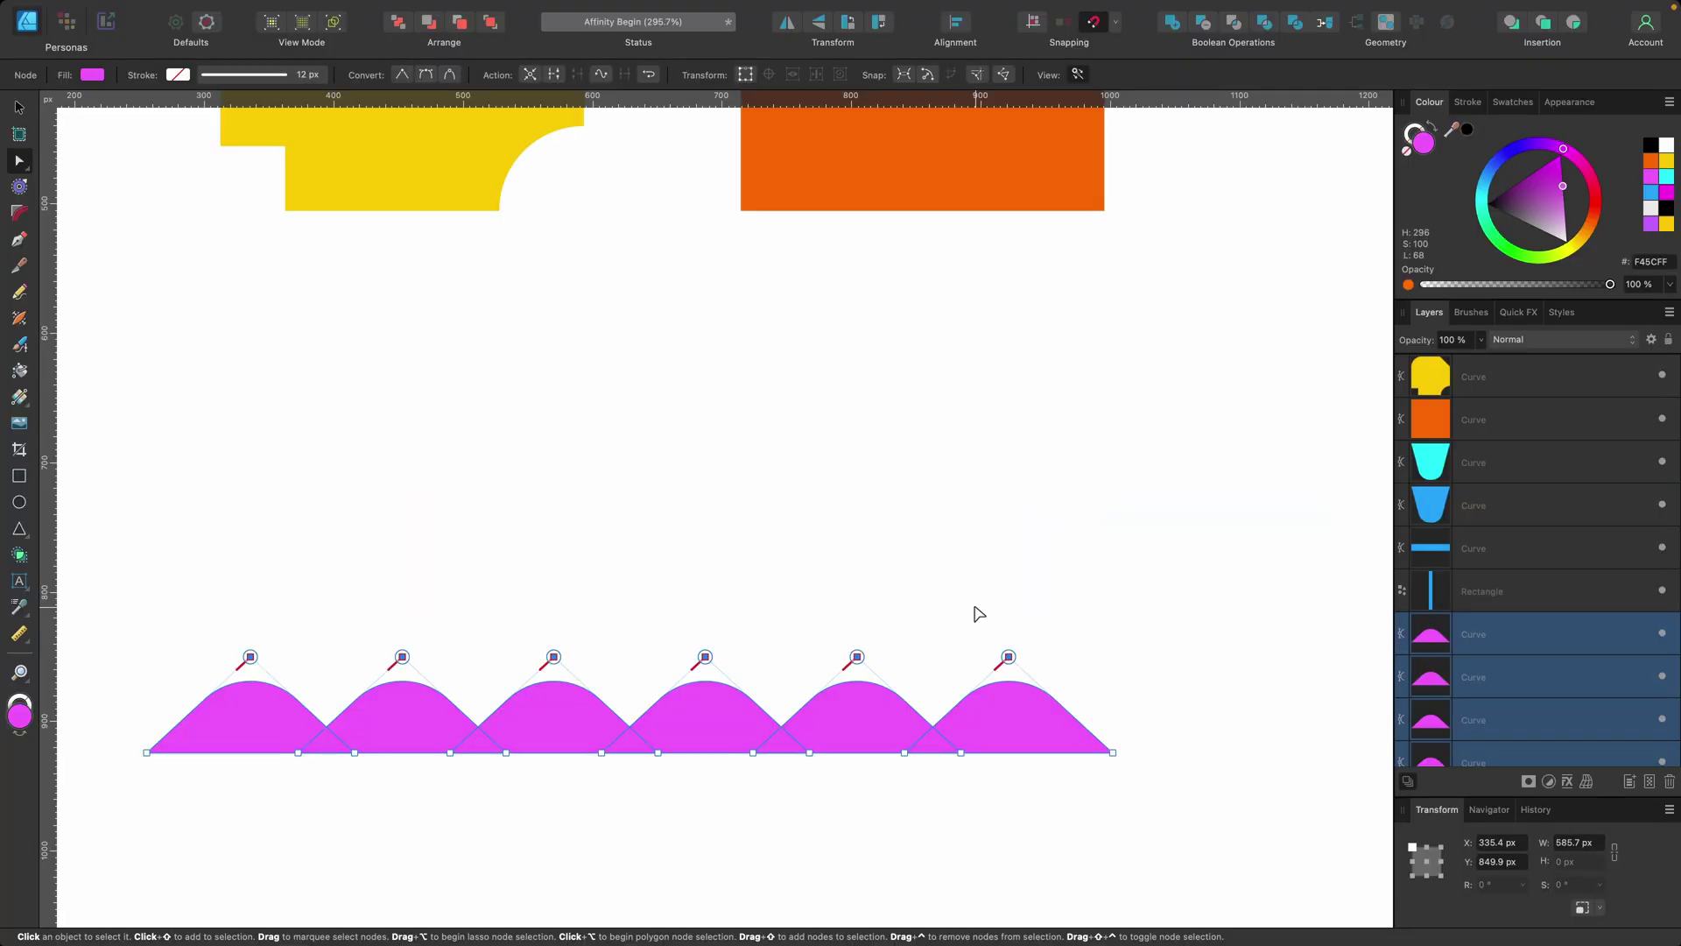
Switch to the Move Tool, undo the rounding of the magenta triangles' peaks and clear the selection
key(v)
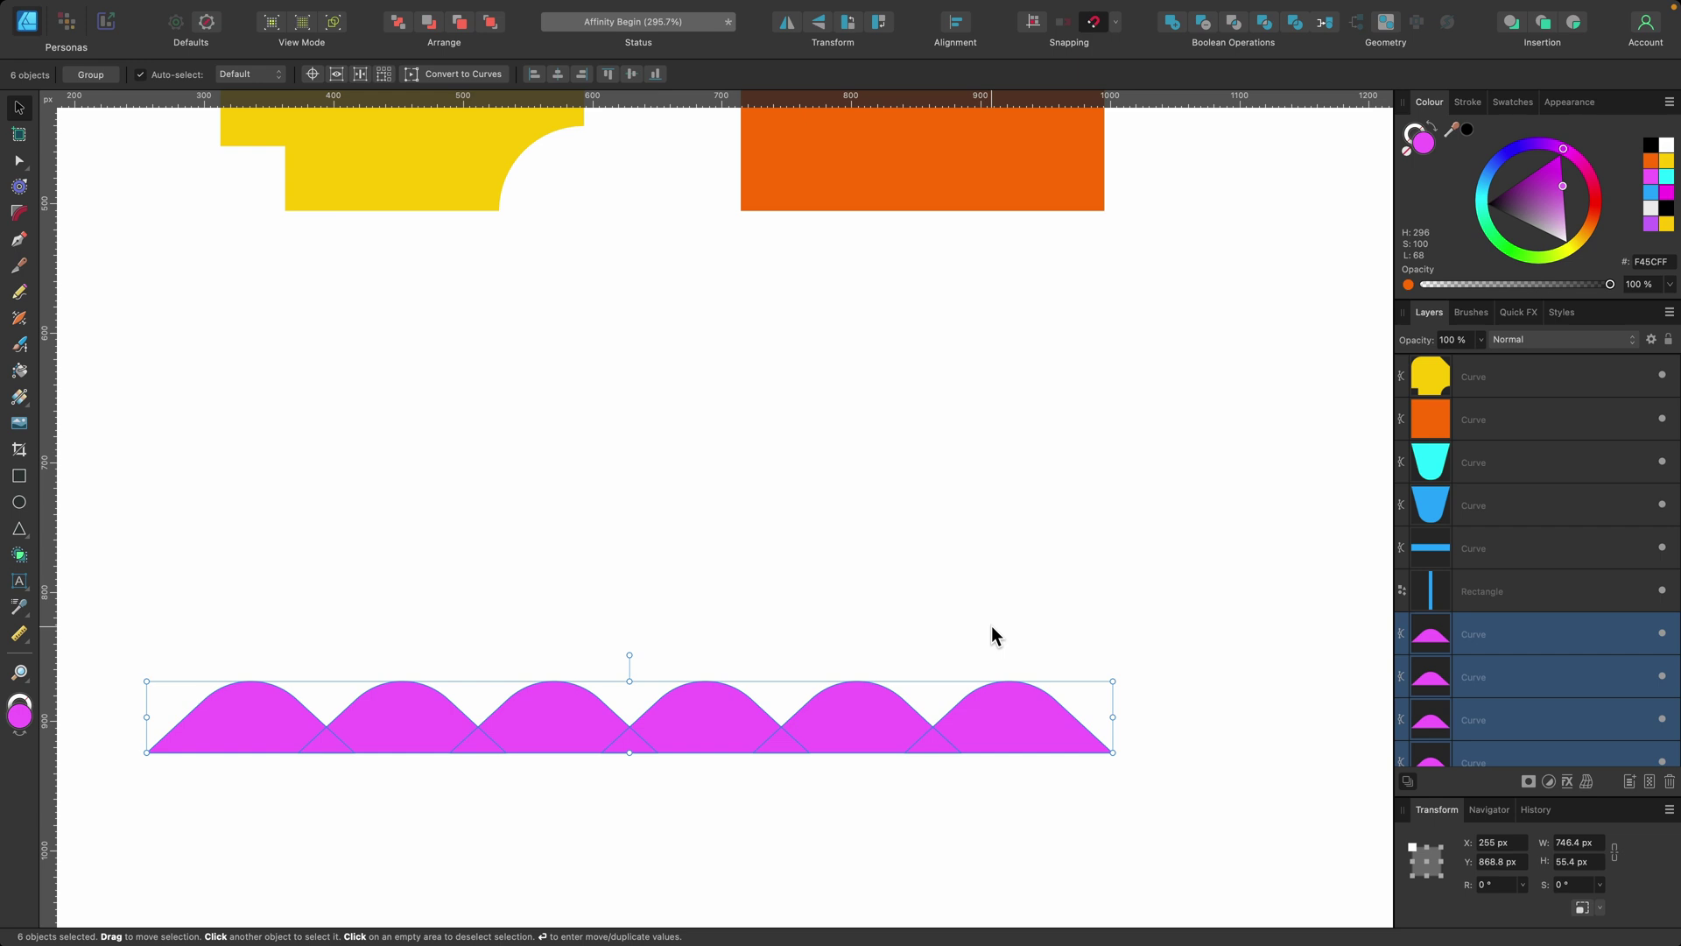
key(super+z)
click(991, 631)
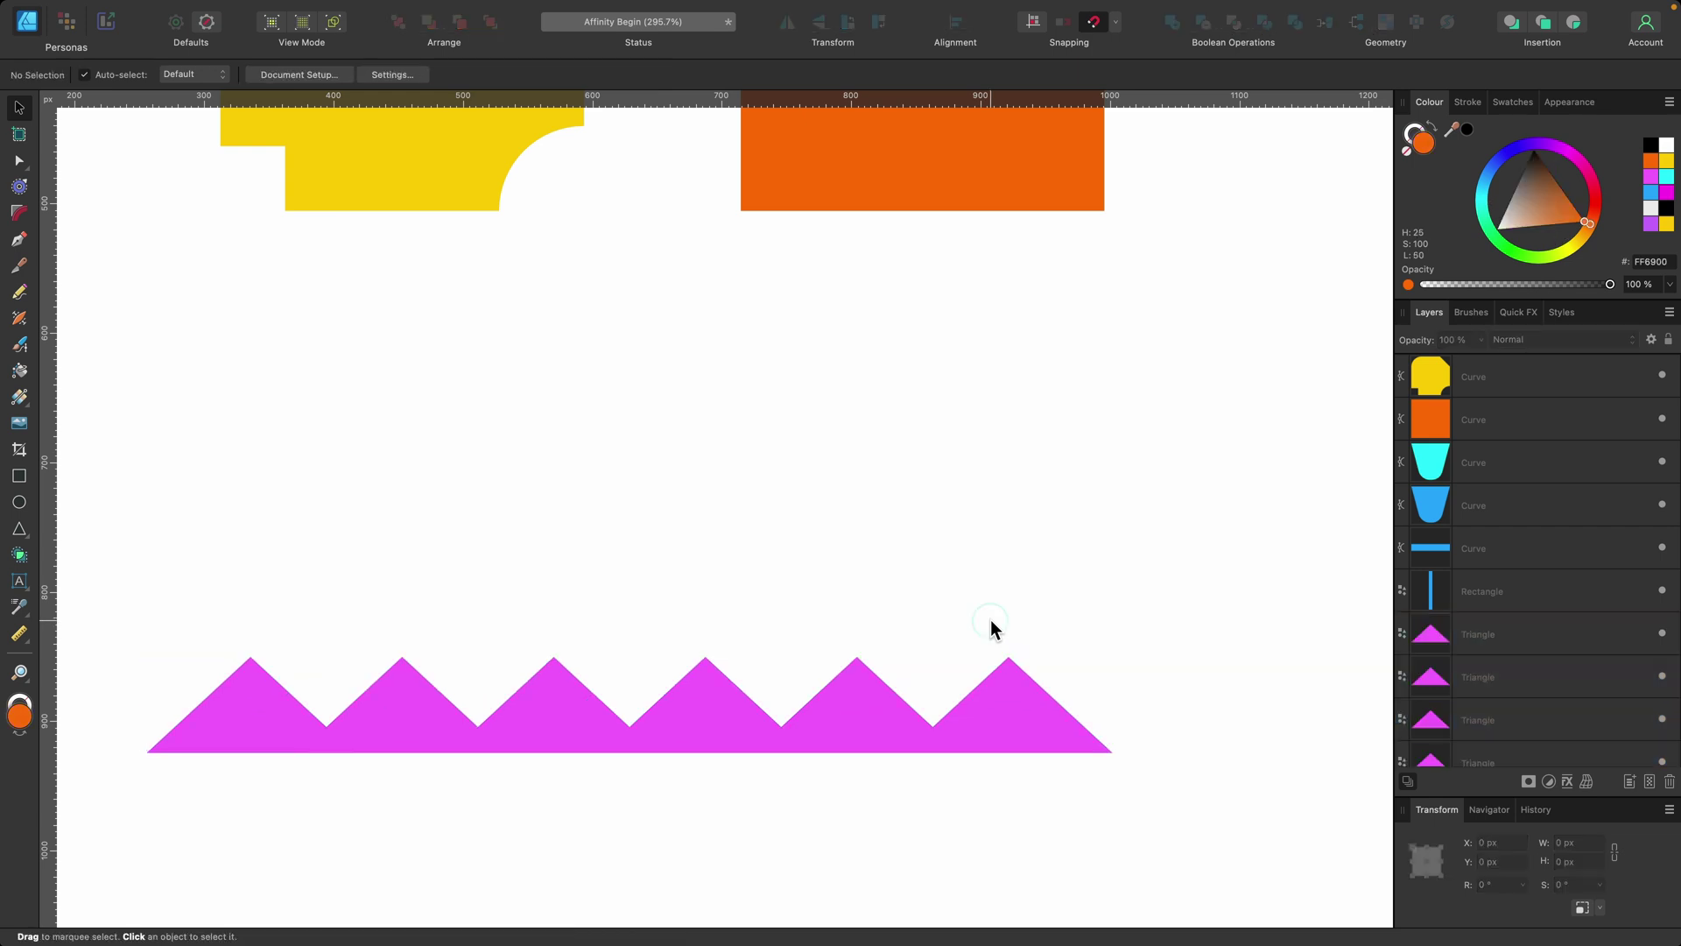
Try moving the rightmost magenta triangle away from the row, and undo the move
click(979, 713)
drag(979, 713, 1043, 627)
key(super+z)
Select all six magenta triangles and merge them into a single curve with the Boolean Add operation
drag(1251, 824, 152, 507)
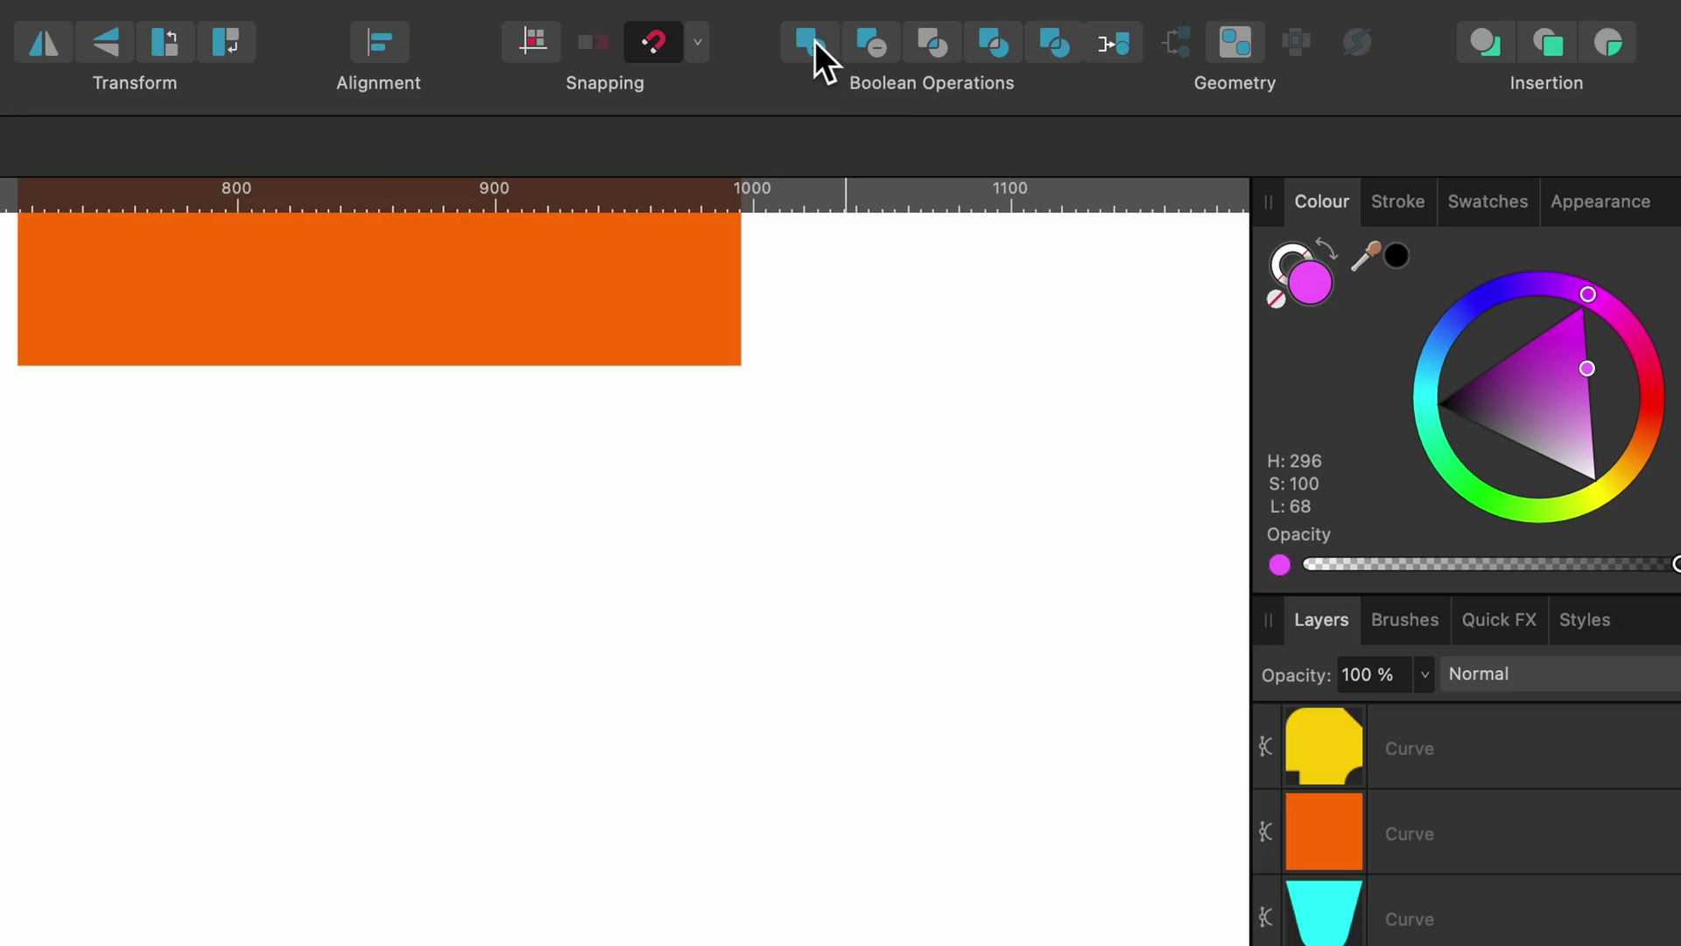
click(814, 40)
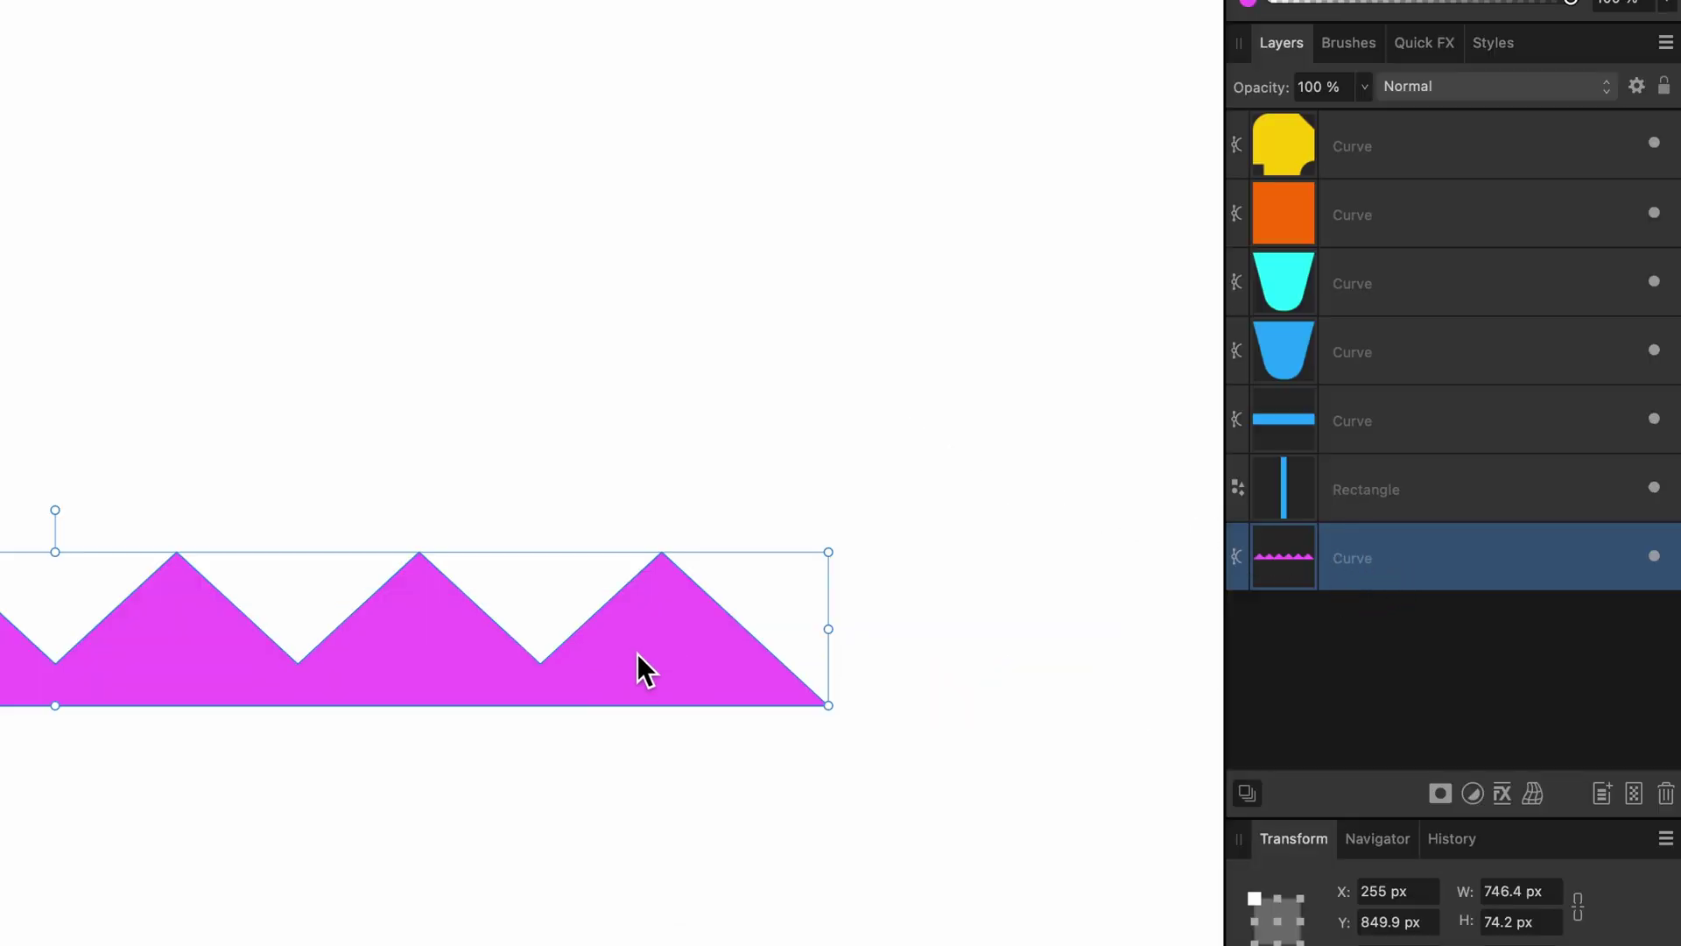
drag(637, 653, 680, 620)
key(super+z)
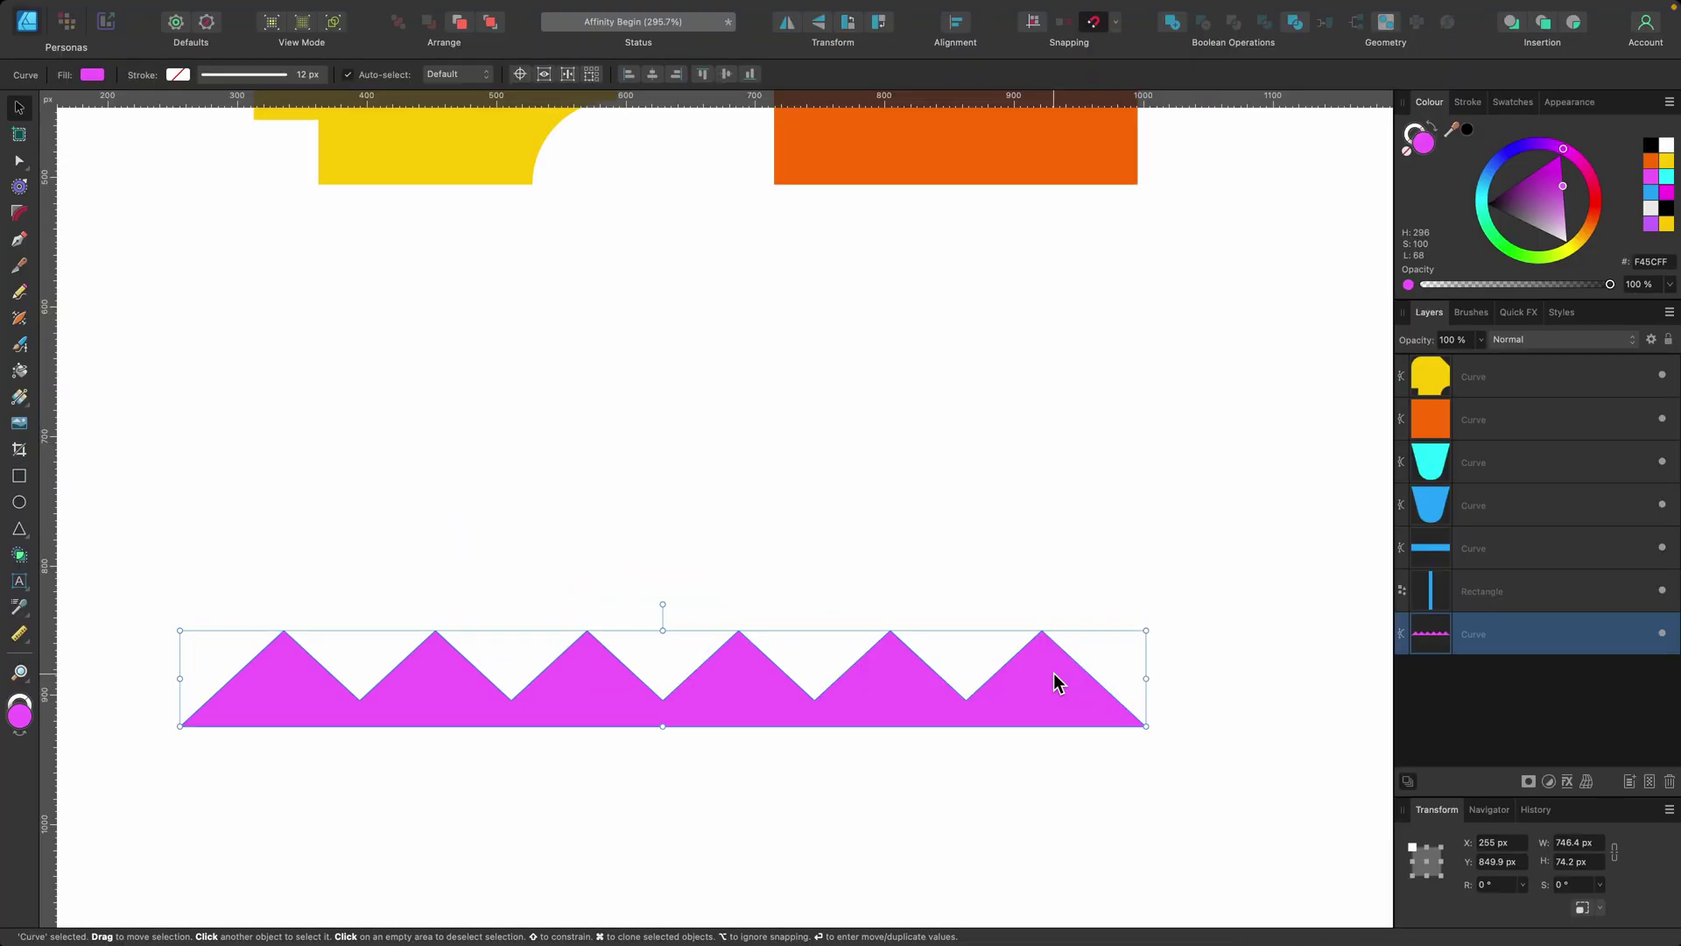
Round all peaks and valleys of the merged magenta shape together with the Corner Tool and bake its appearance
key(c)
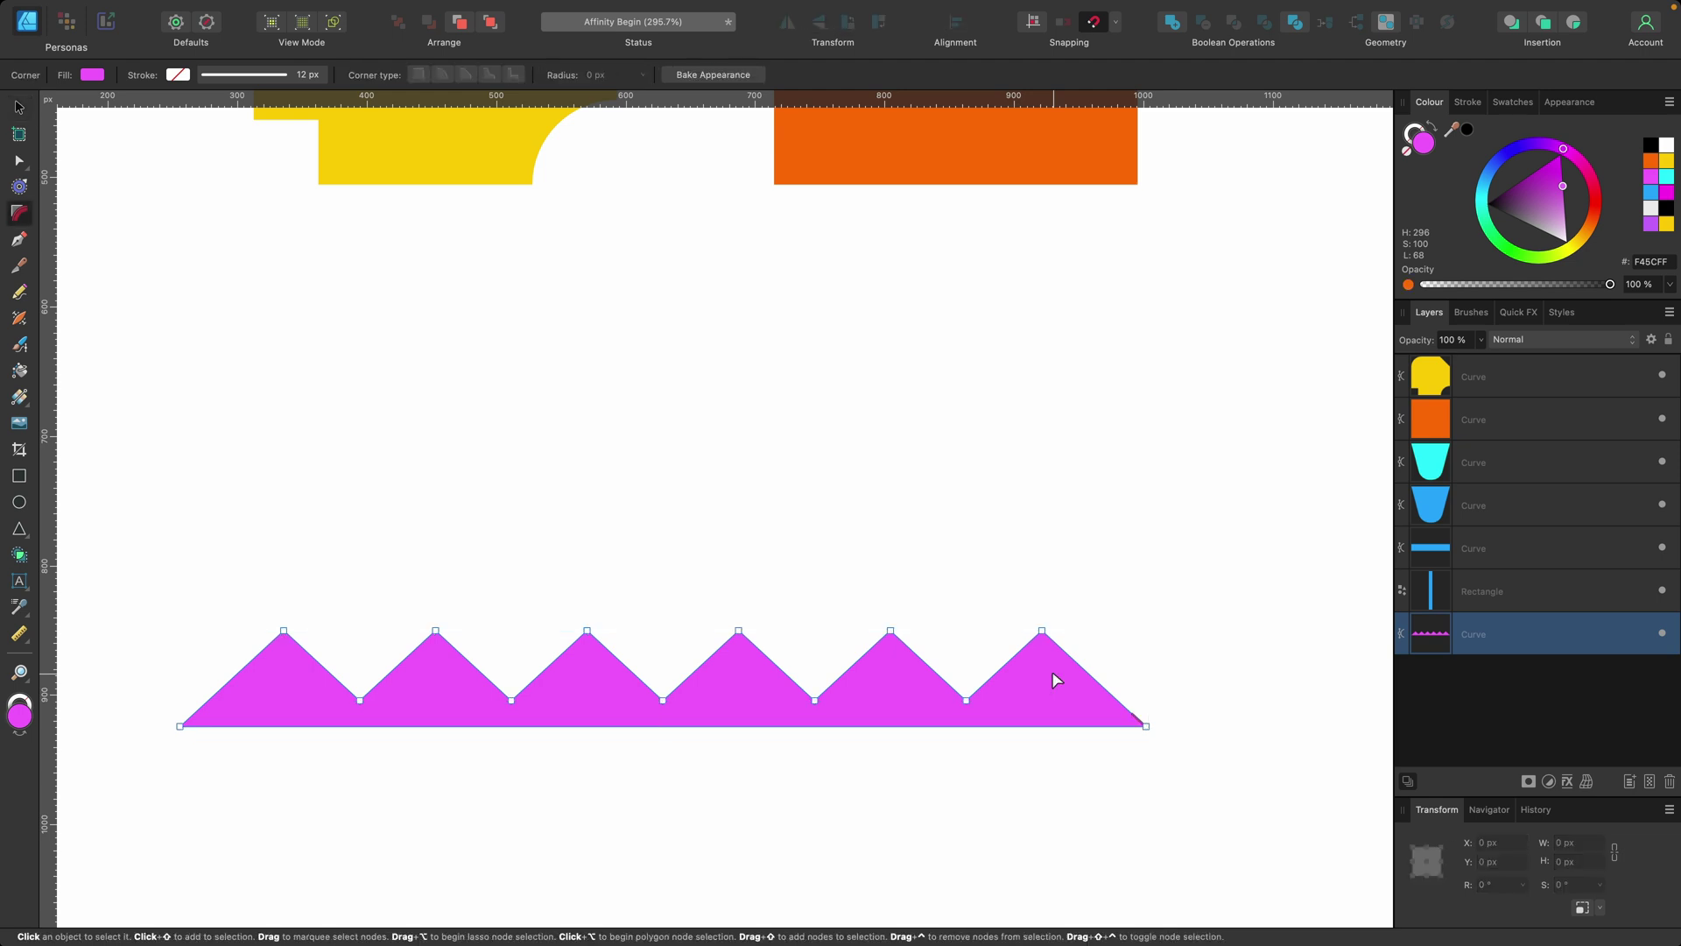
drag(1153, 570, 237, 726)
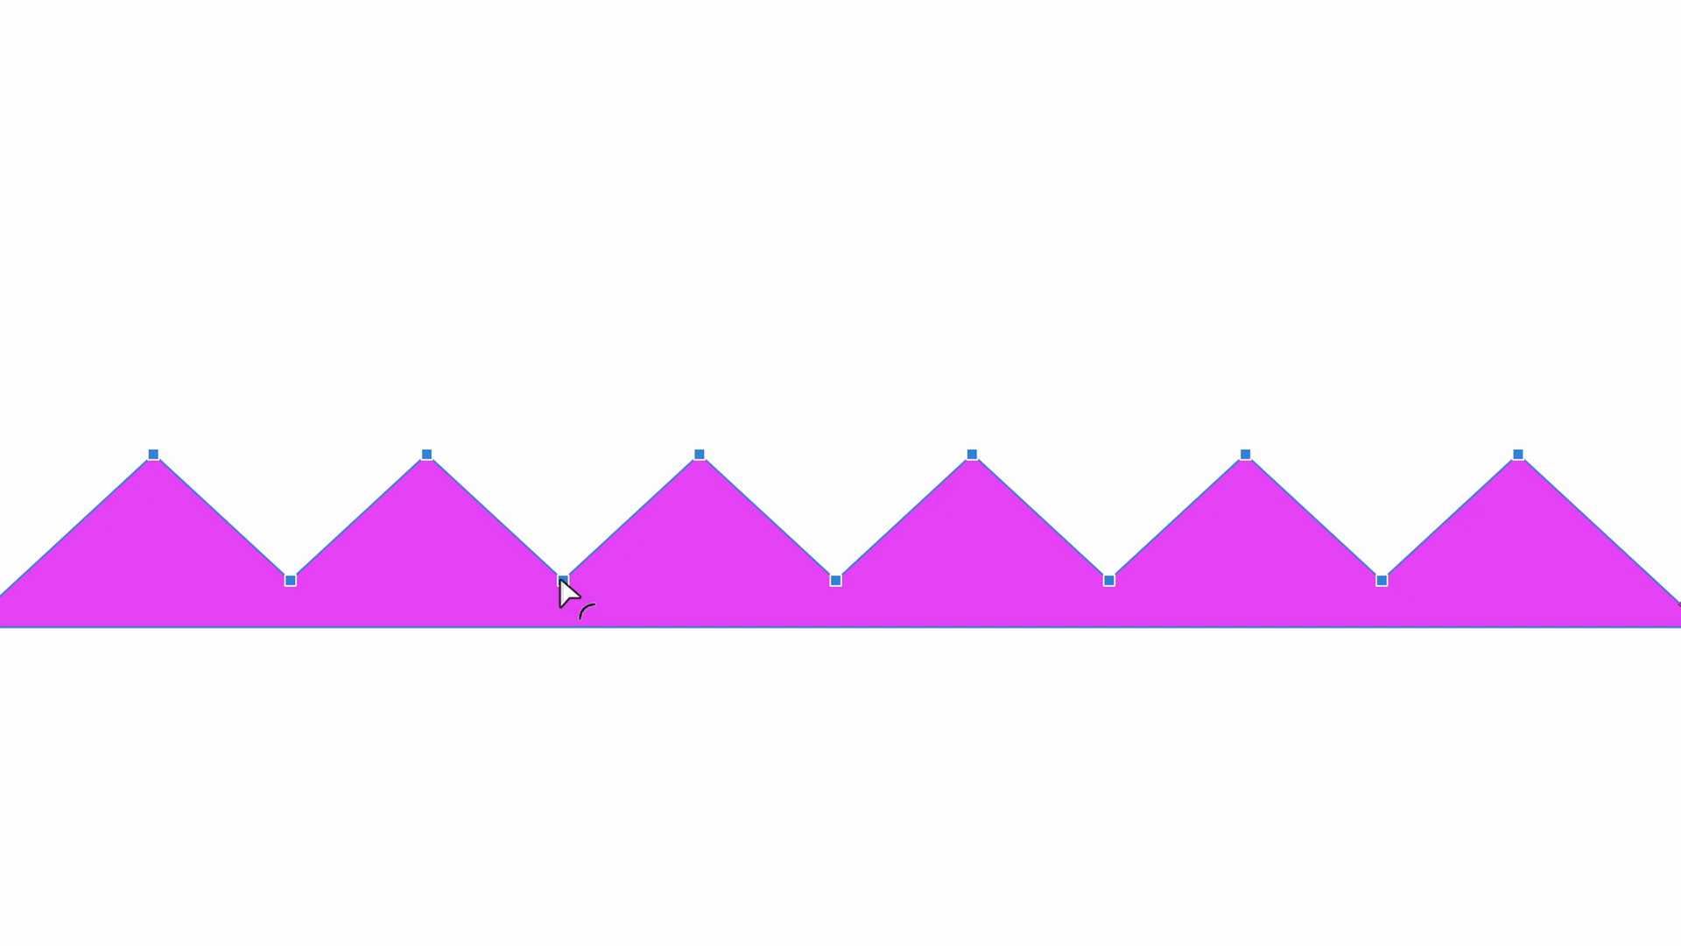
drag(562, 580, 560, 446)
click(970, 235)
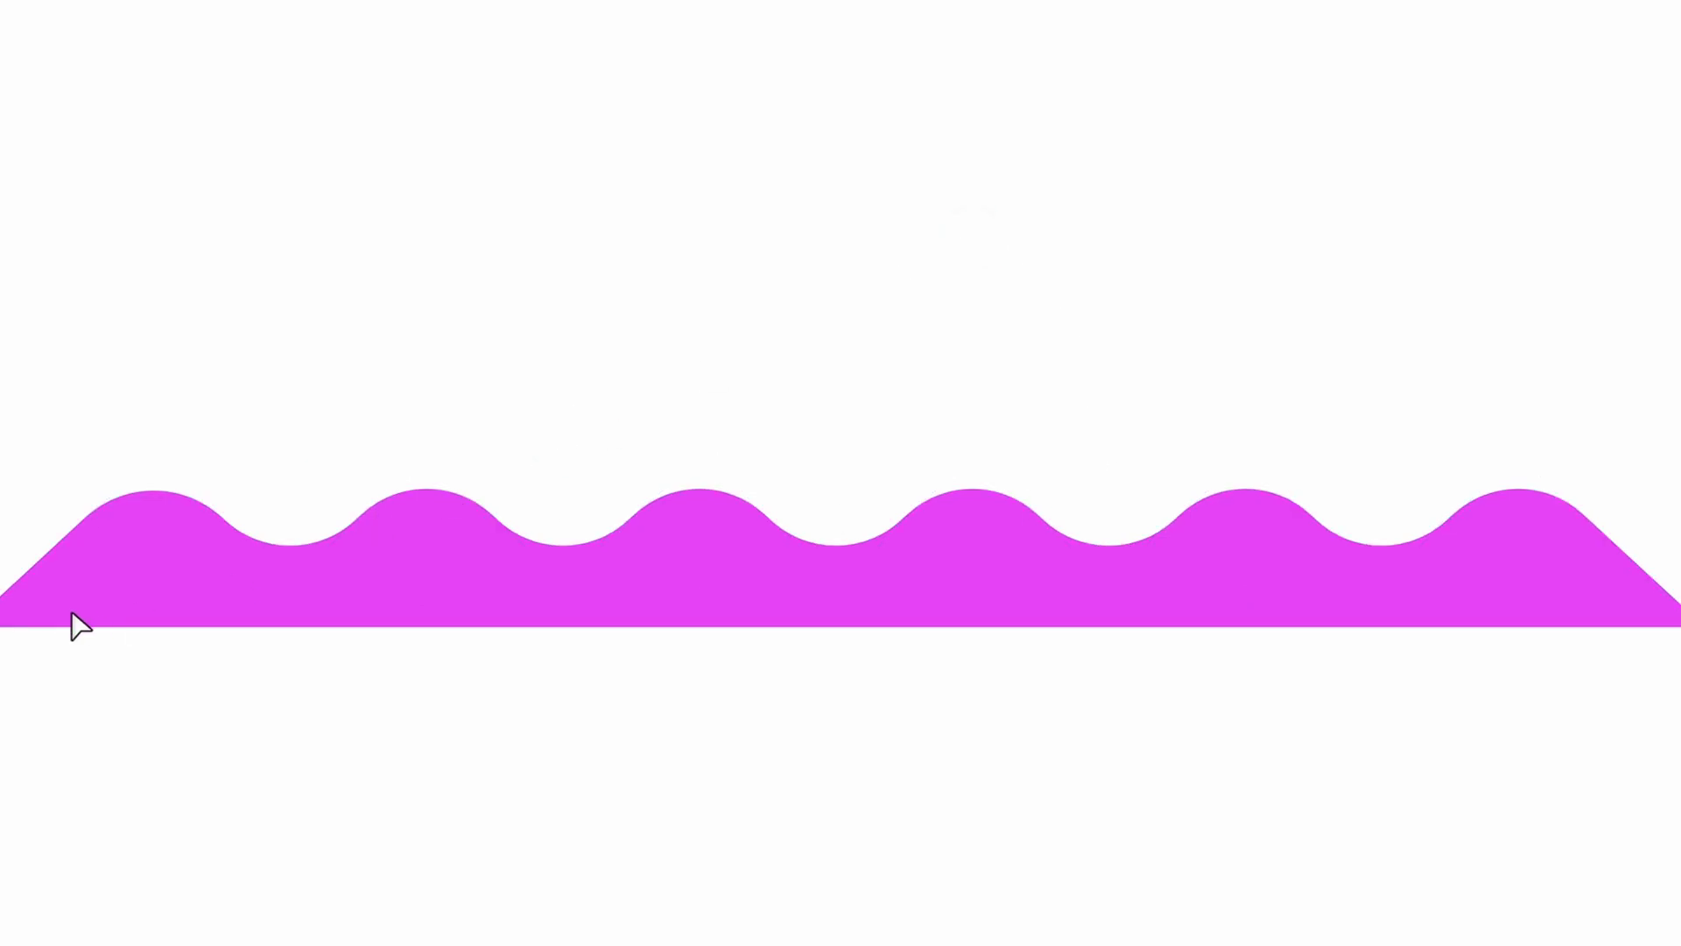
click(1589, 575)
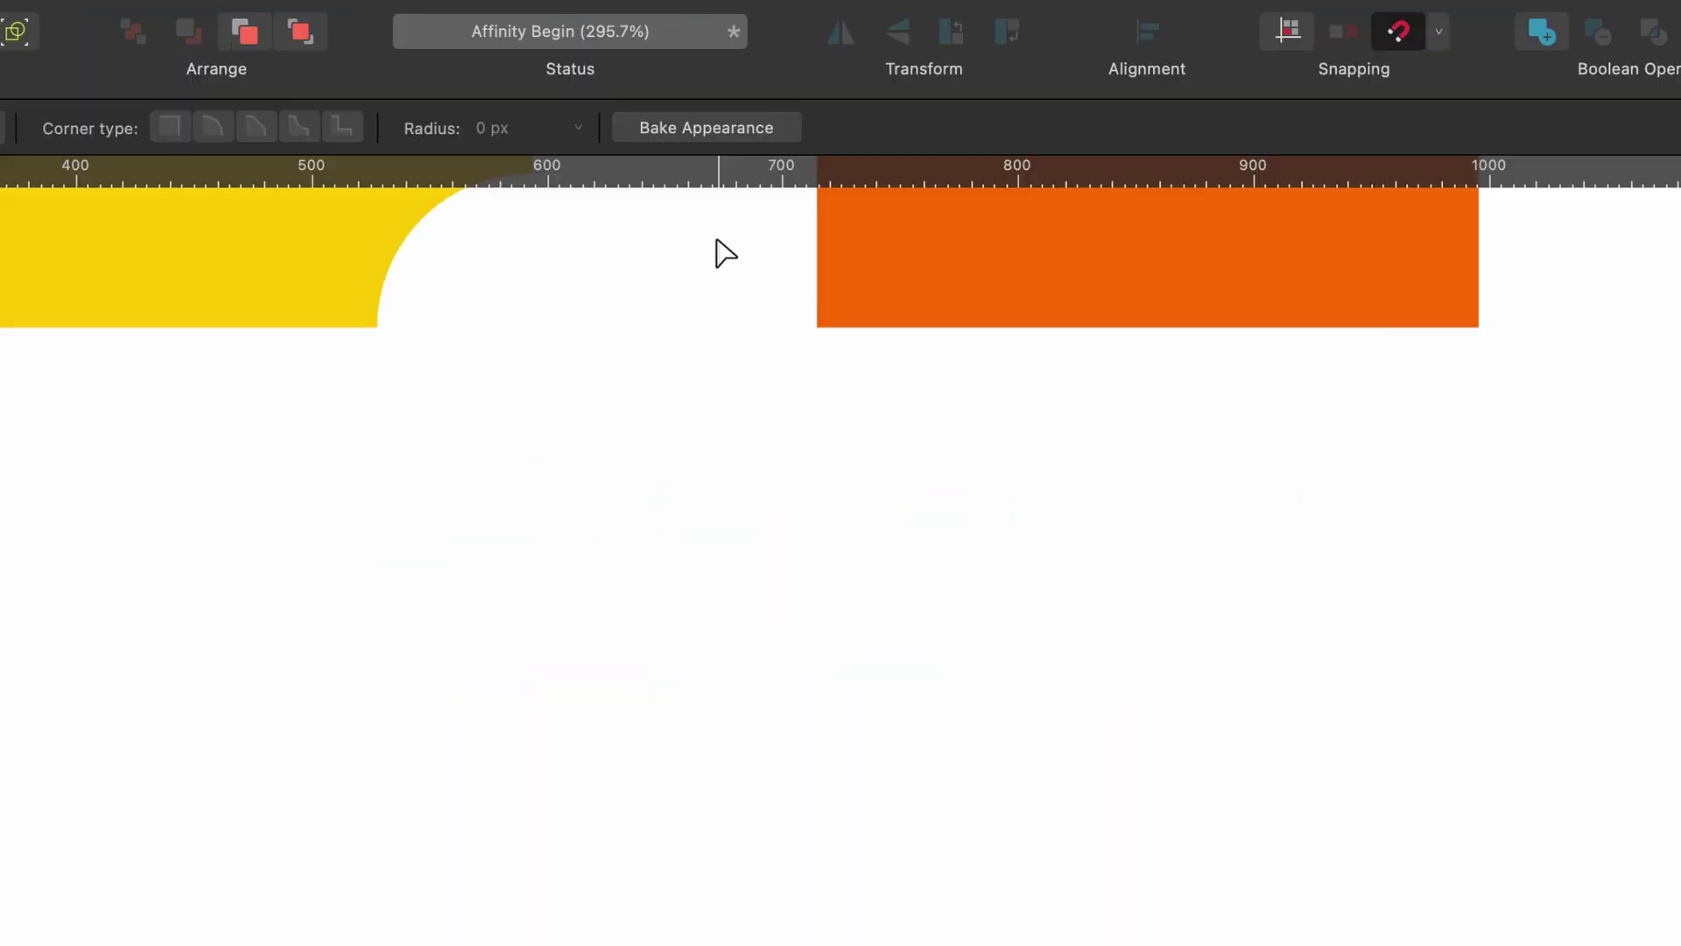
click(713, 75)
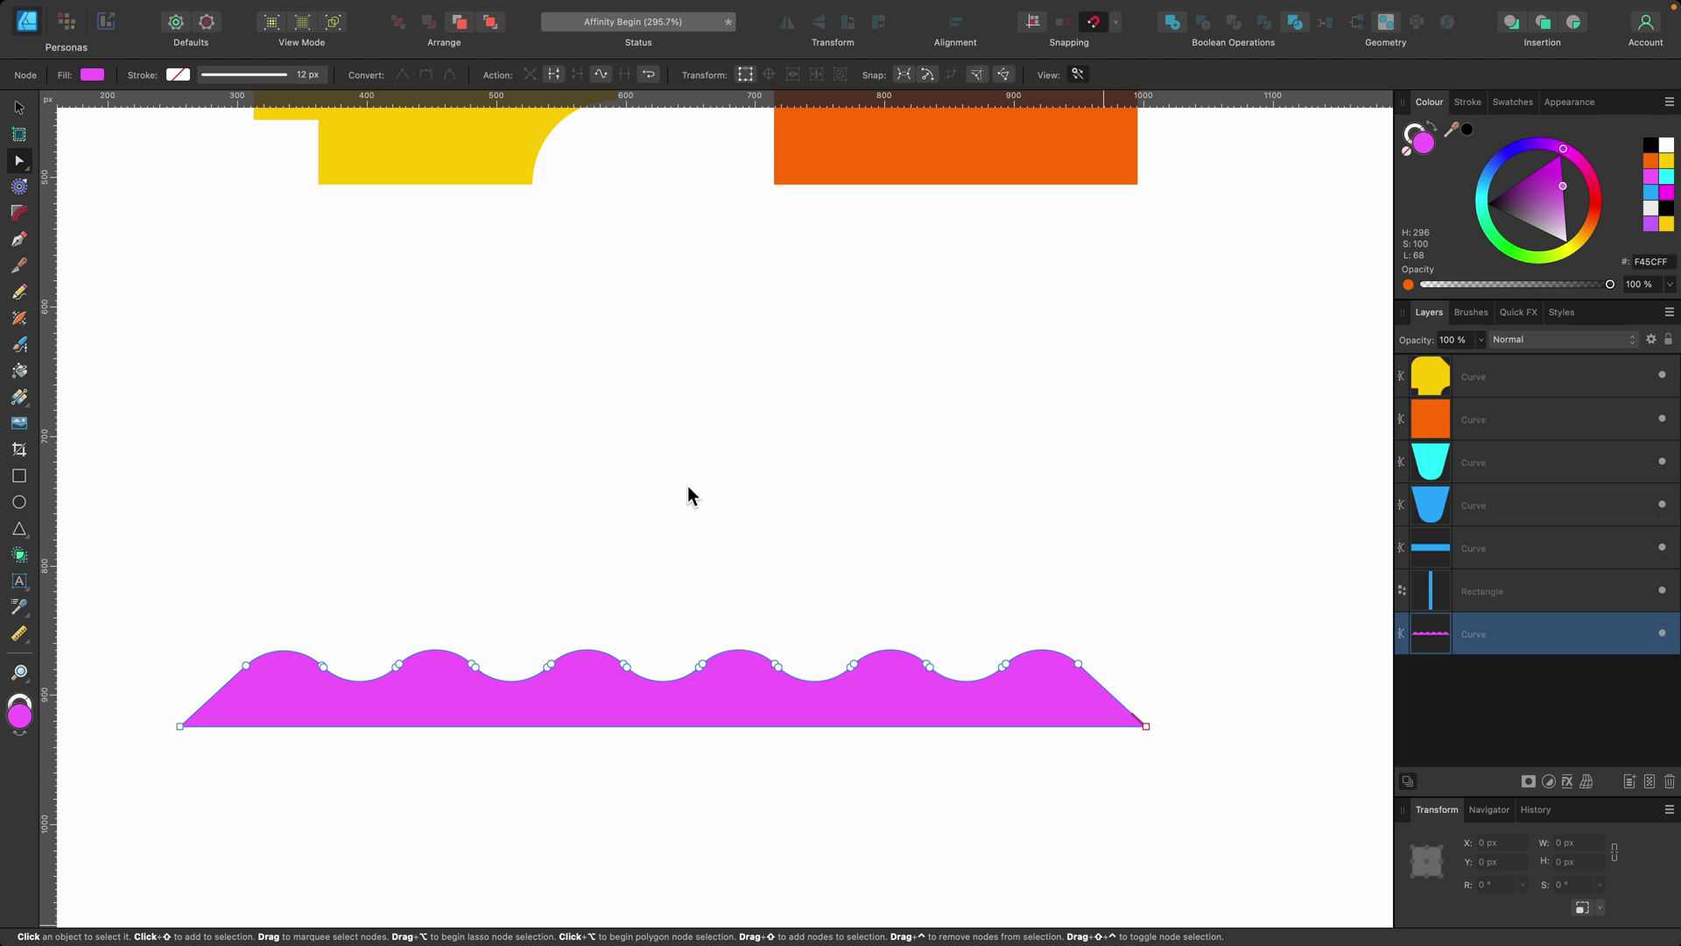
Draw a square above the magenta wave with the Rectangle Tool and set its corner type to Rounded
click(19, 477)
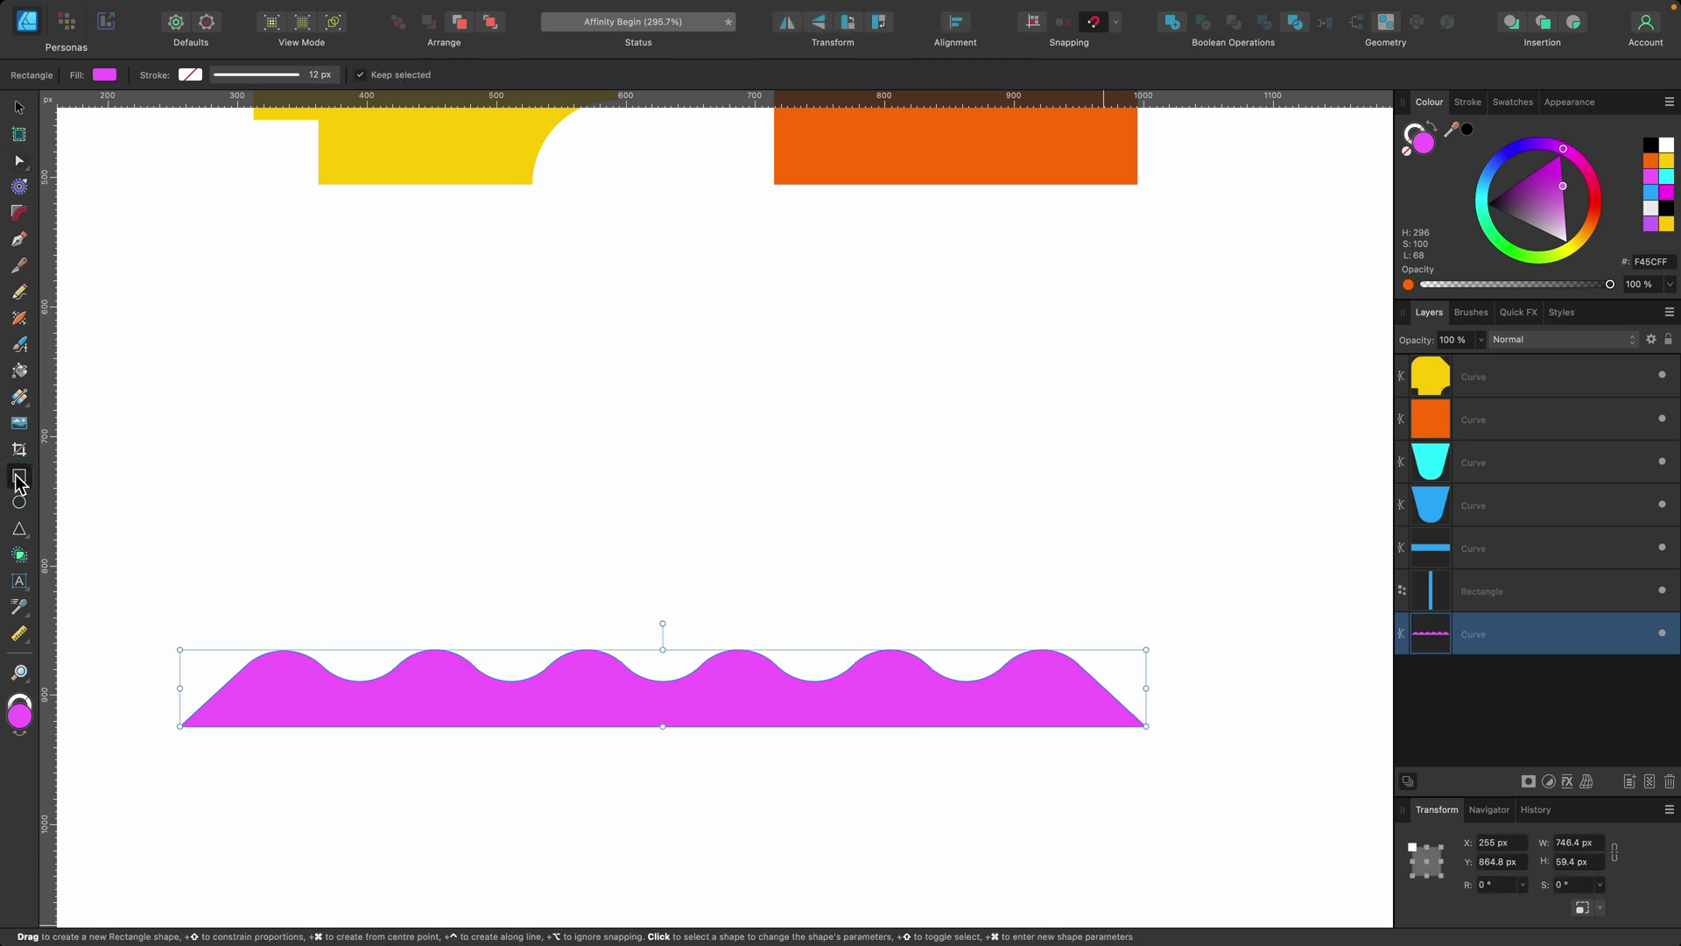
drag(608, 234, 905, 490)
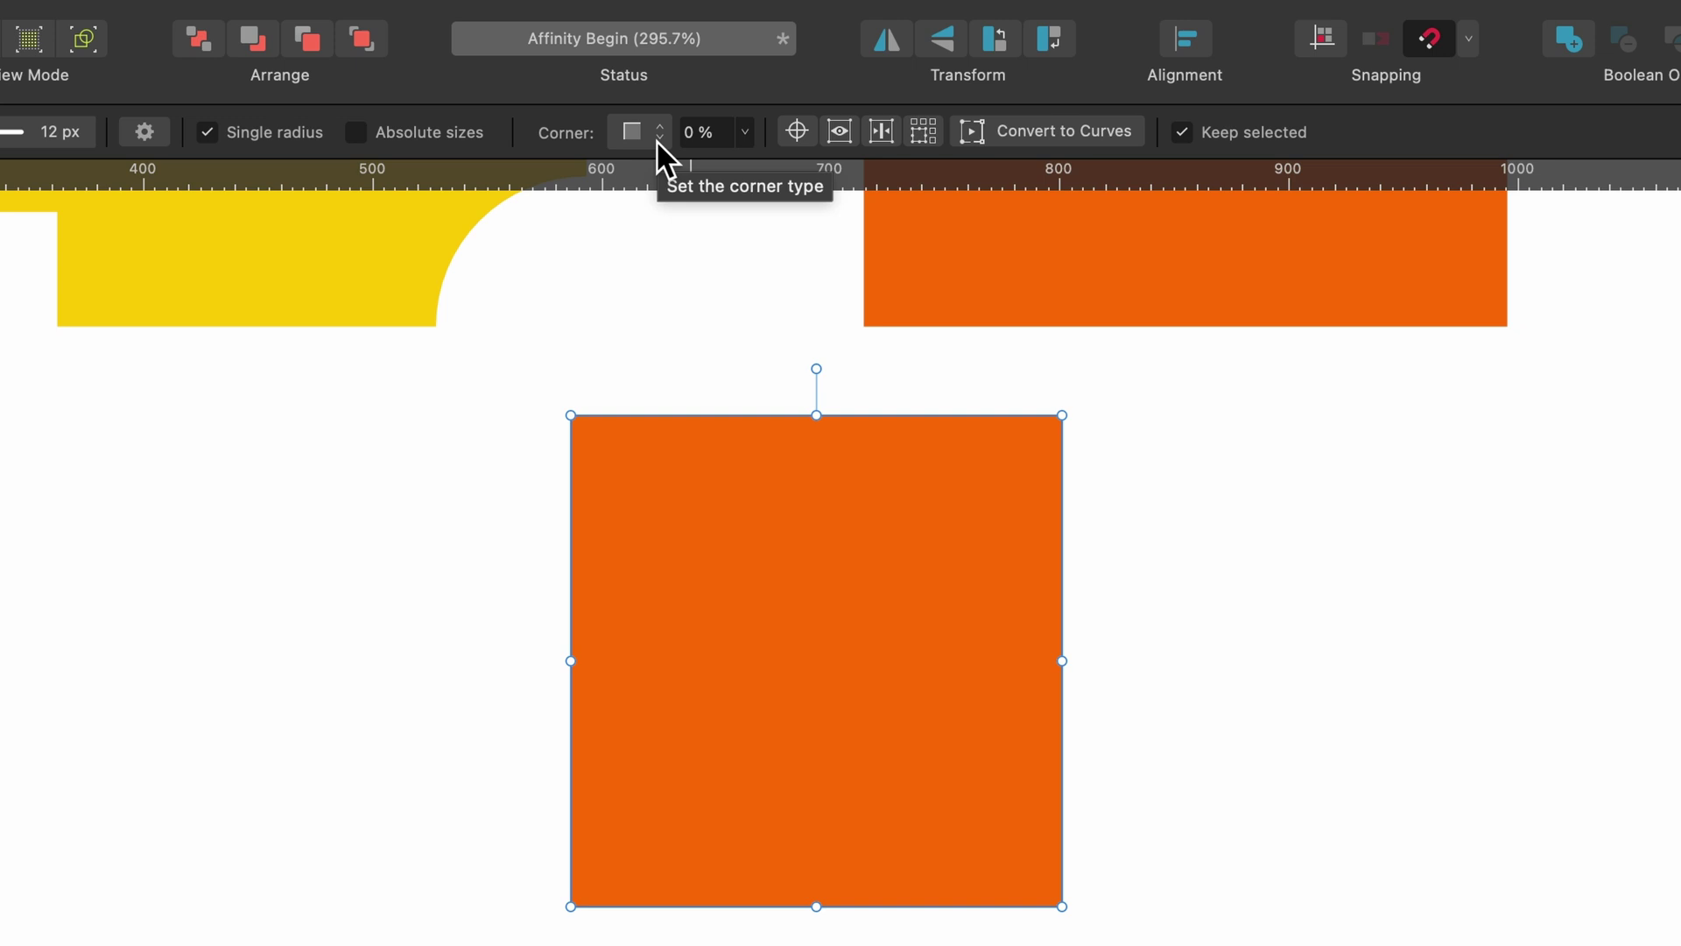
click(655, 139)
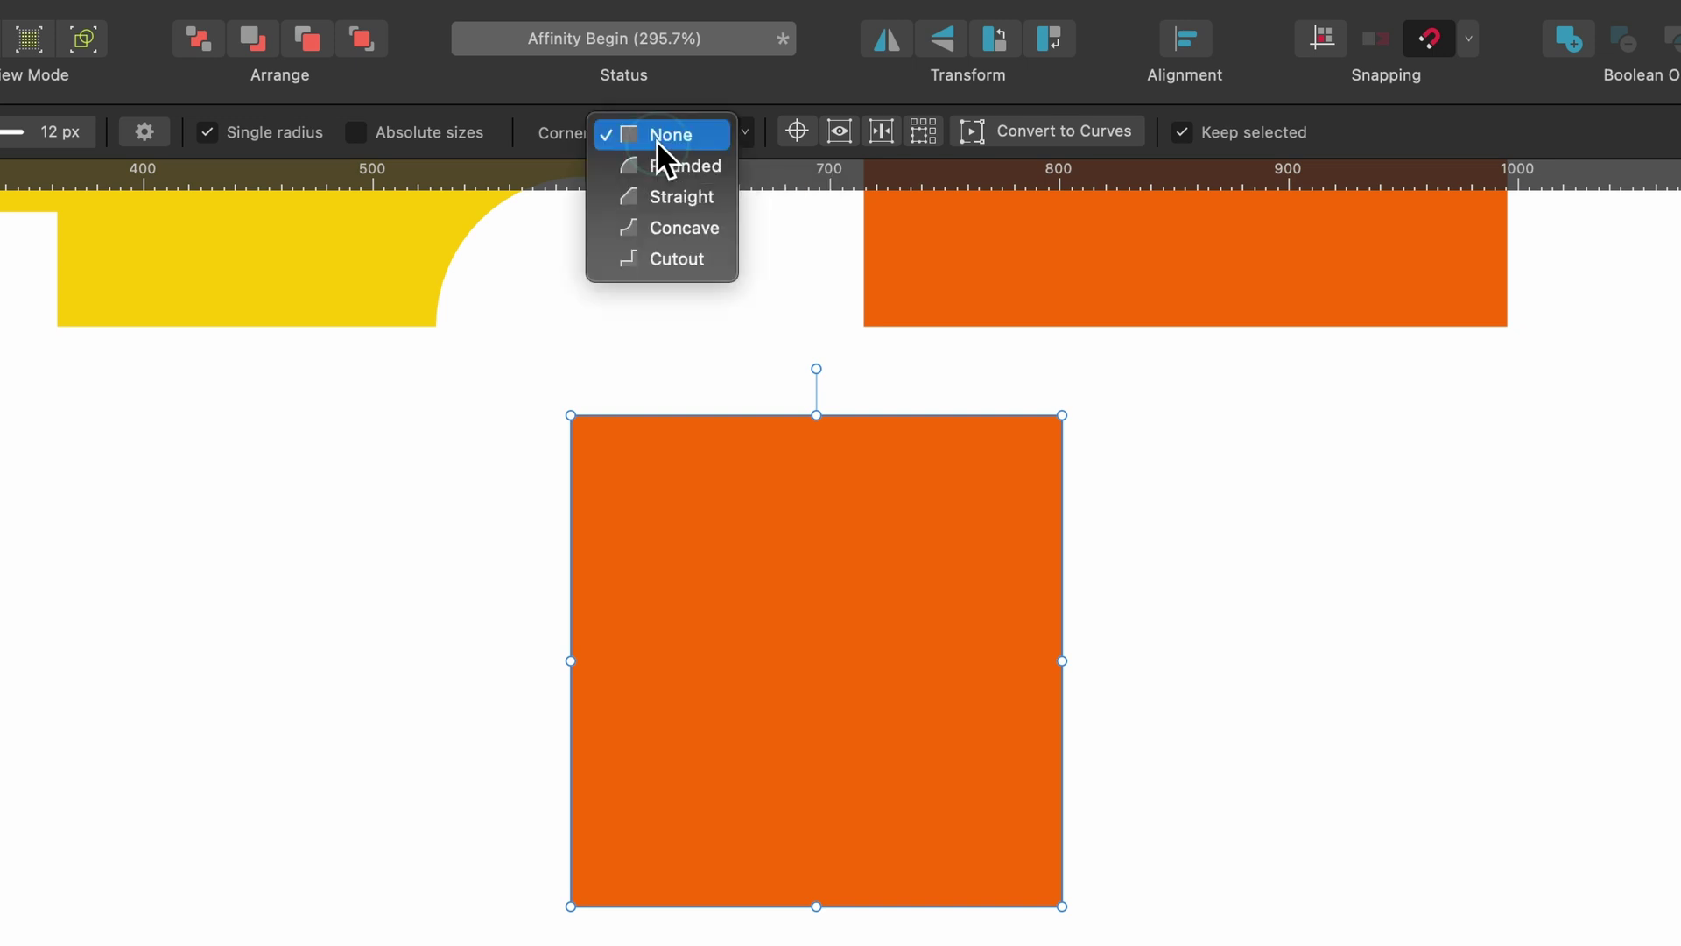
click(665, 162)
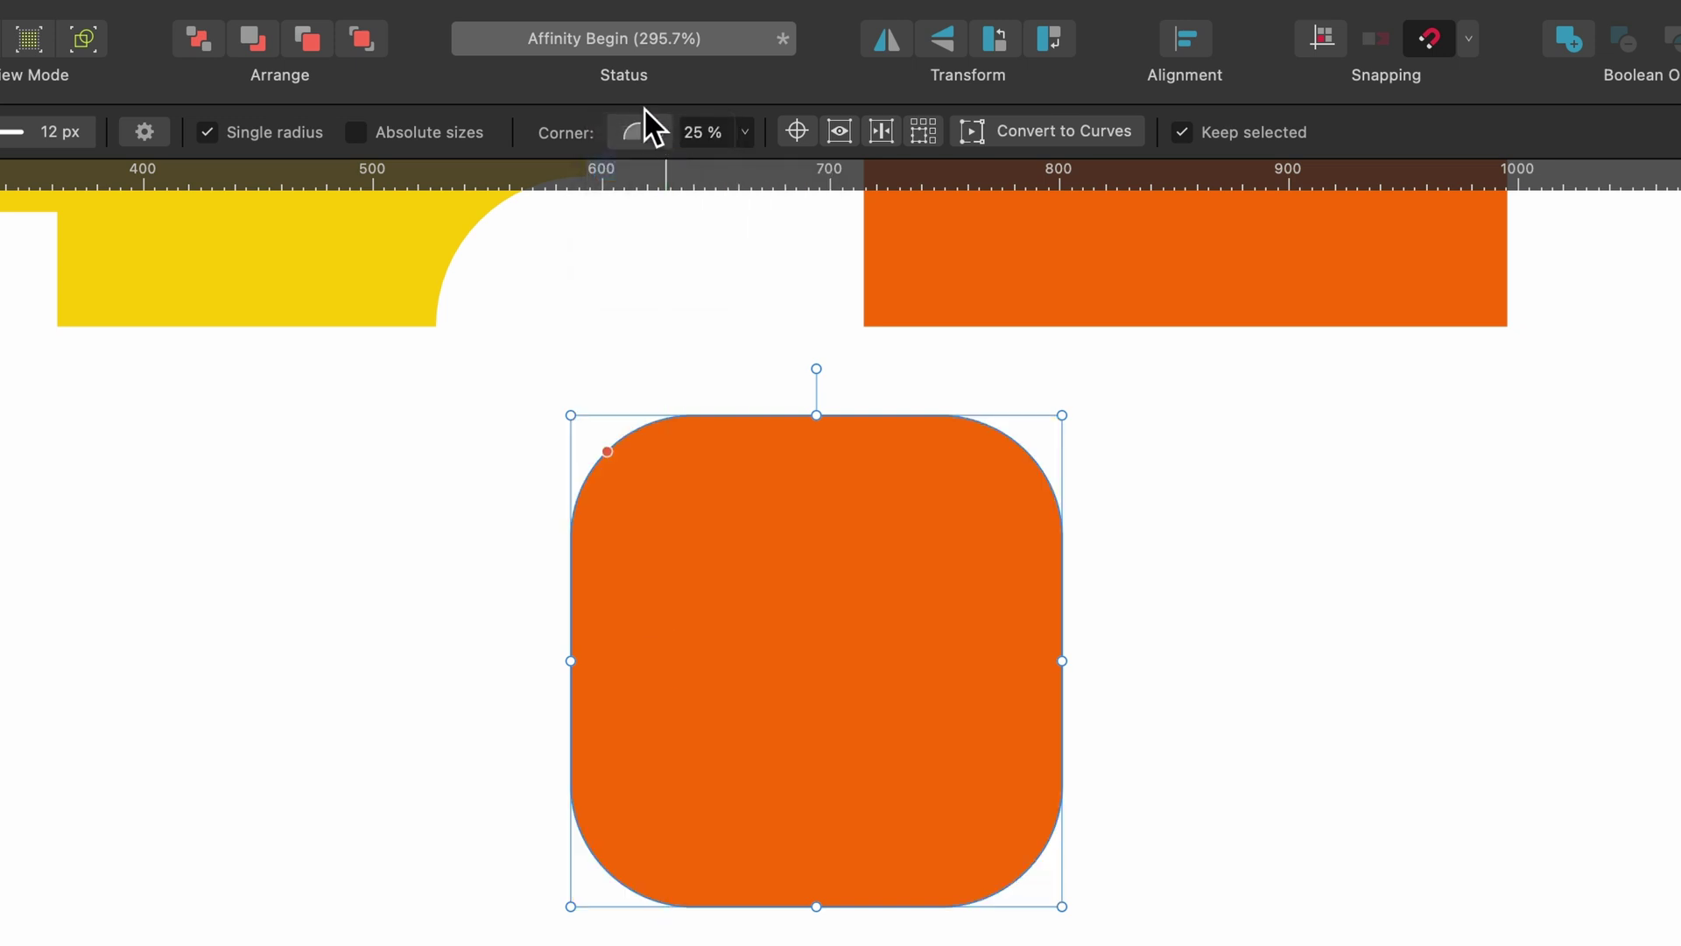
click(645, 133)
click(674, 172)
click(654, 125)
click(659, 104)
Turn off Single radius for the new square and set its top-left corner to 8% and top-right corner to 65%
click(207, 132)
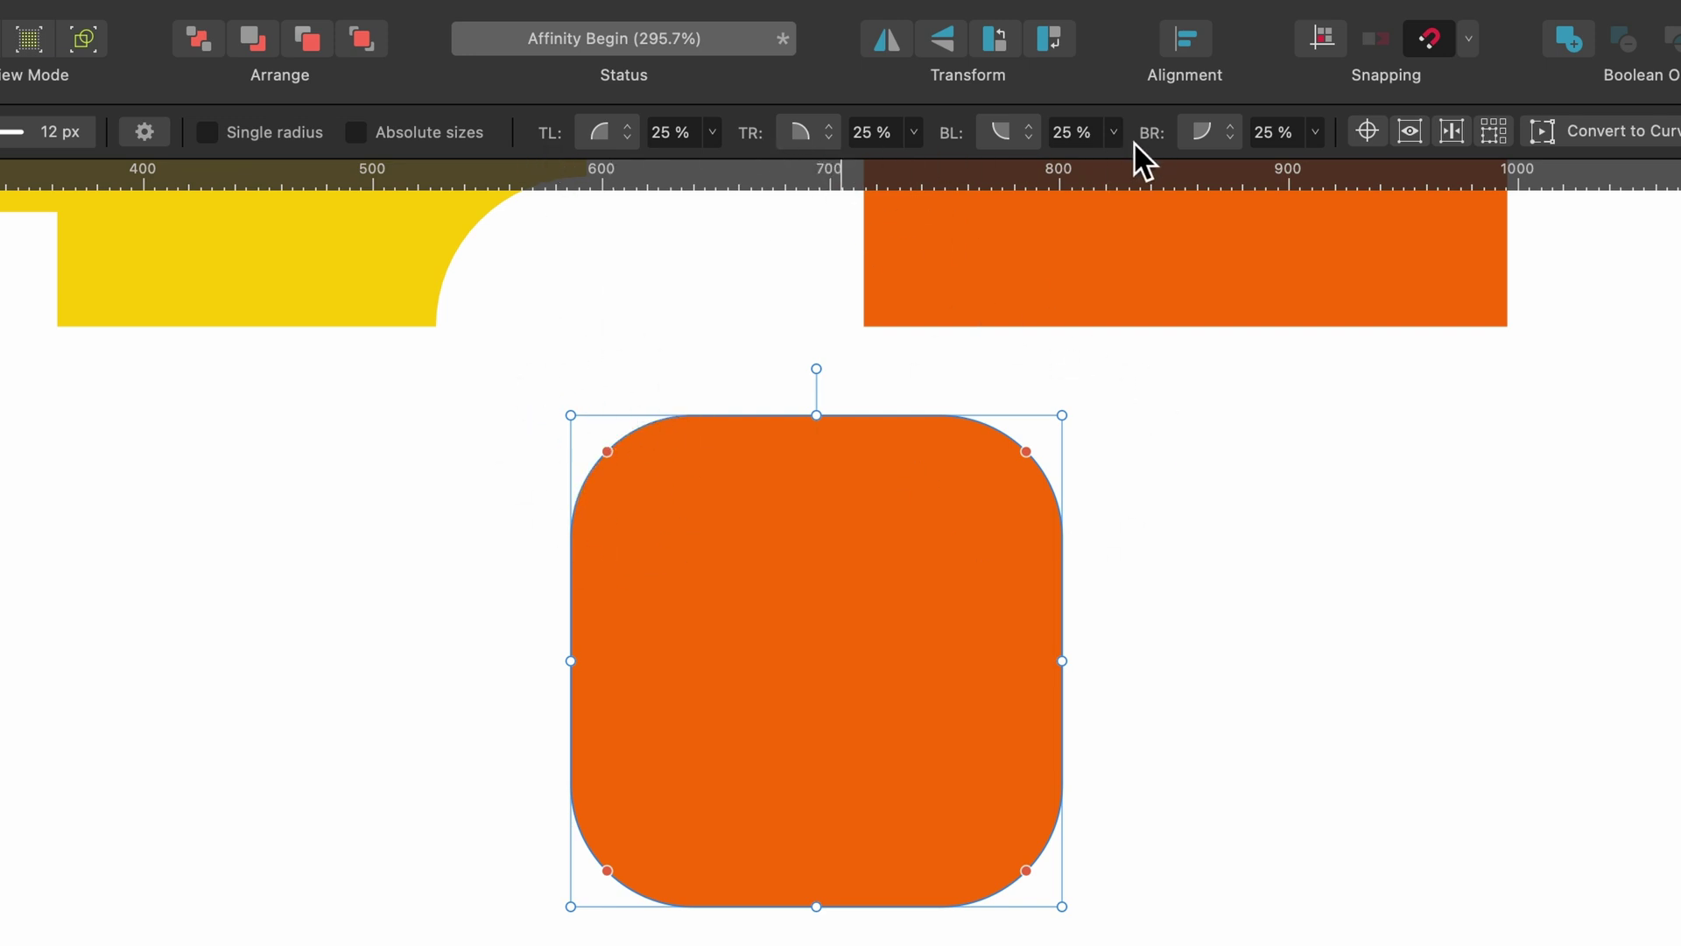
click(712, 131)
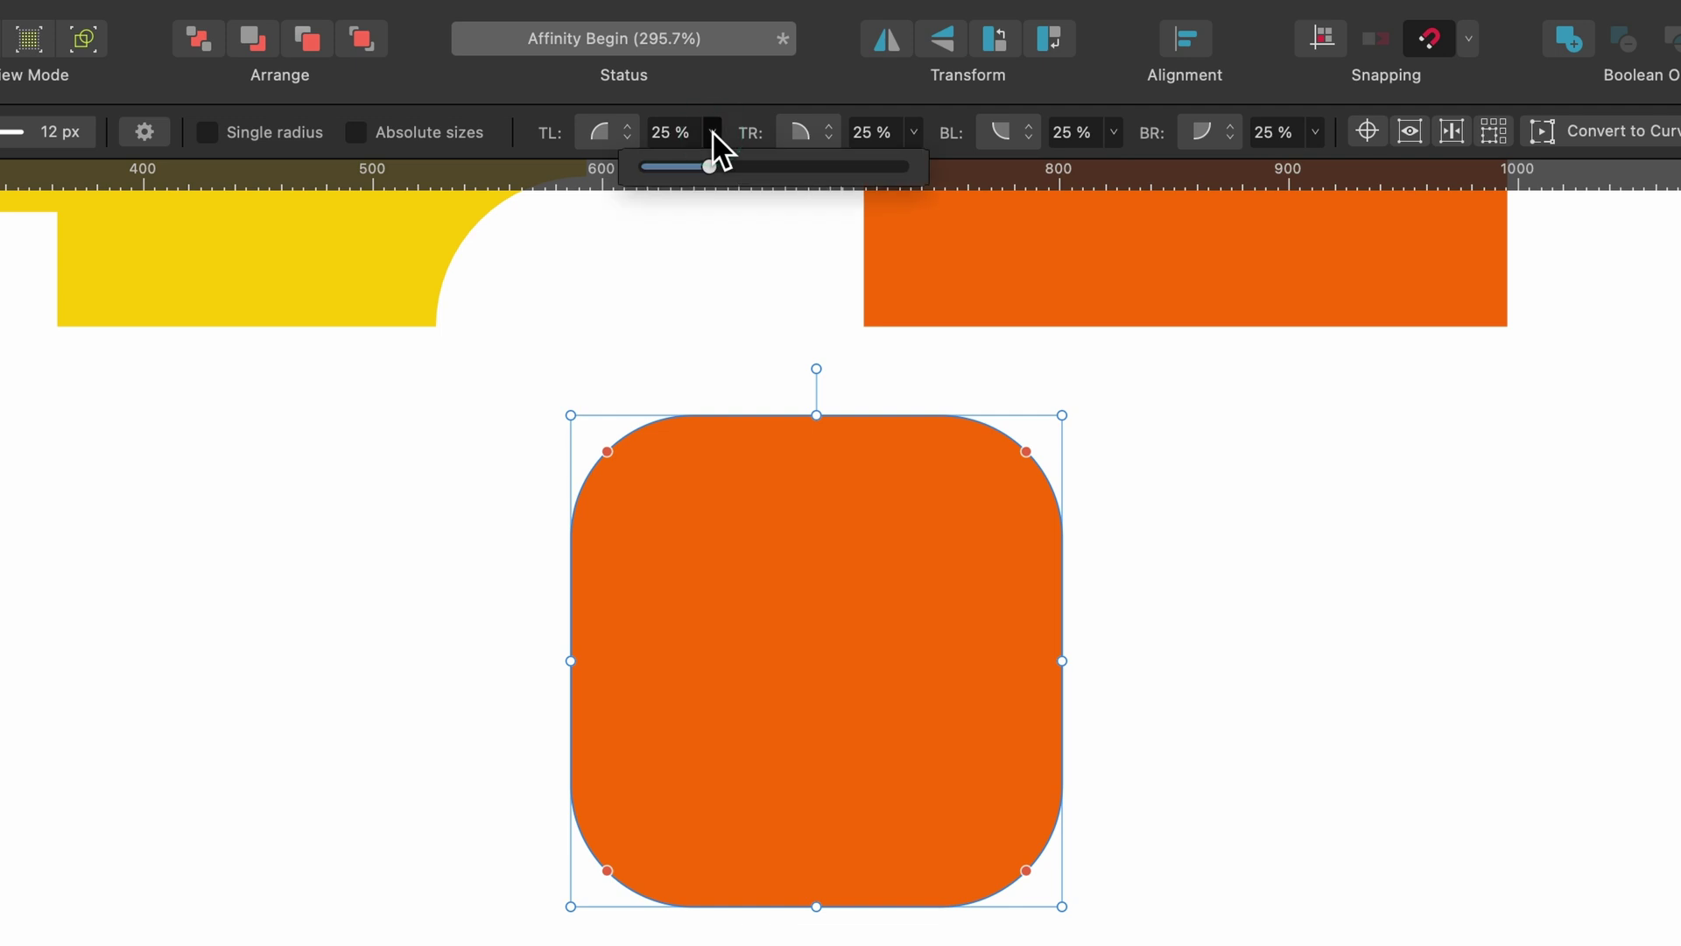
mouse_move(676, 166)
mouse_down()
mouse_move(761, 176)
mouse_move(662, 184)
mouse_up()
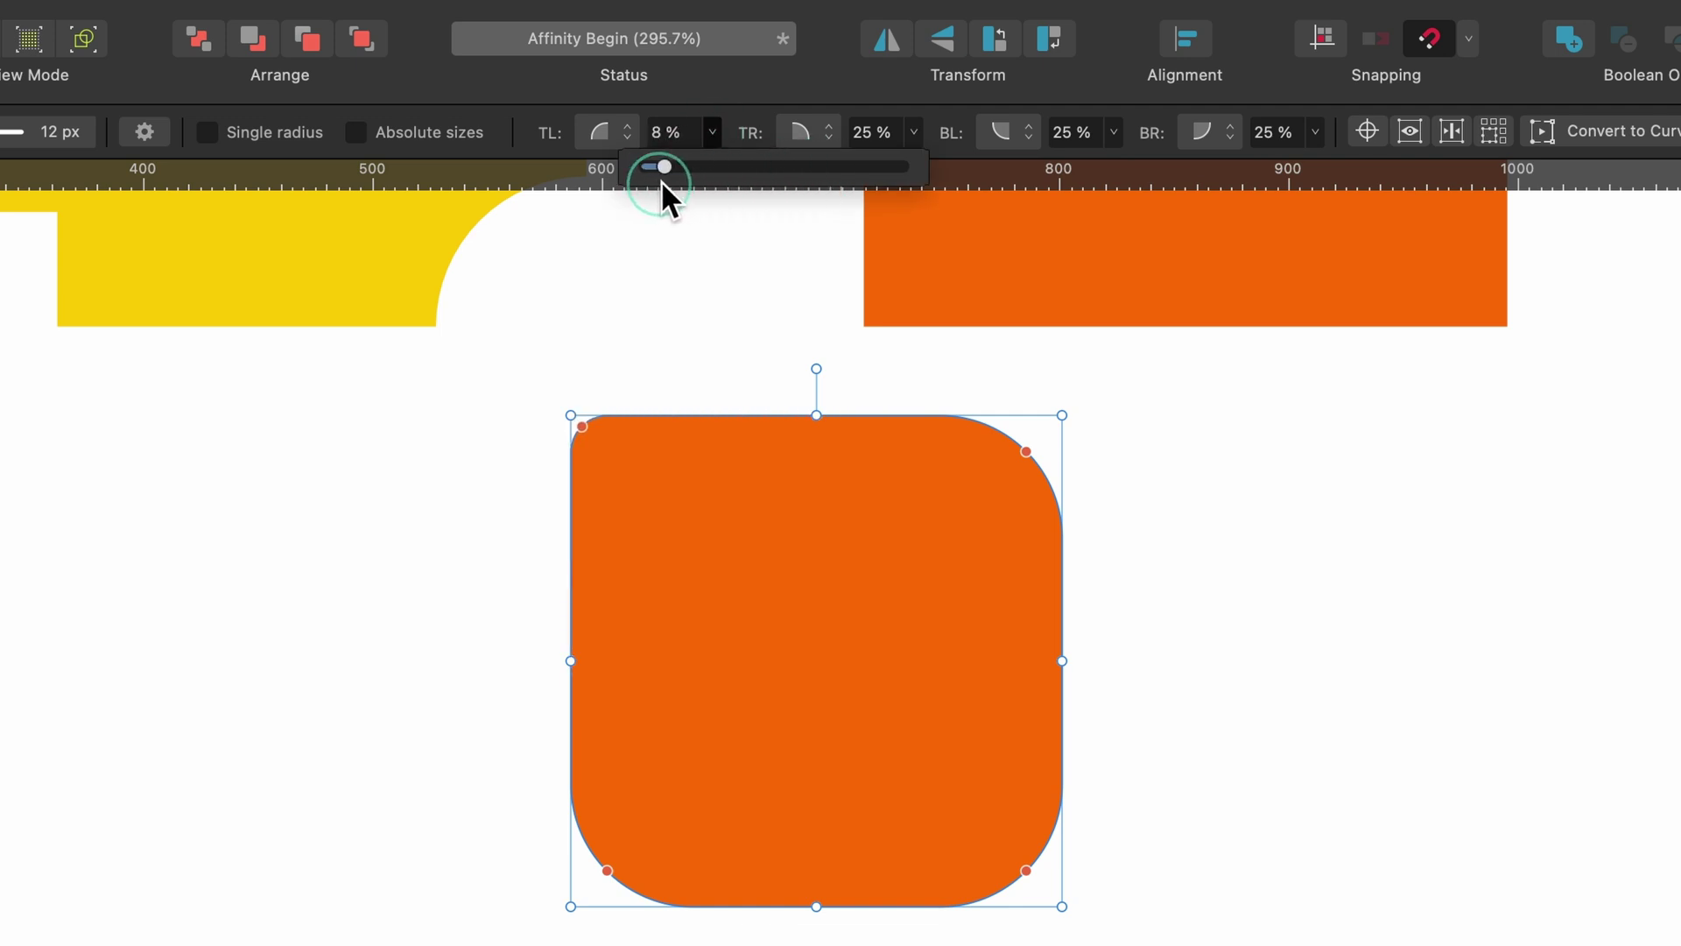
drag(912, 132, 1020, 151)
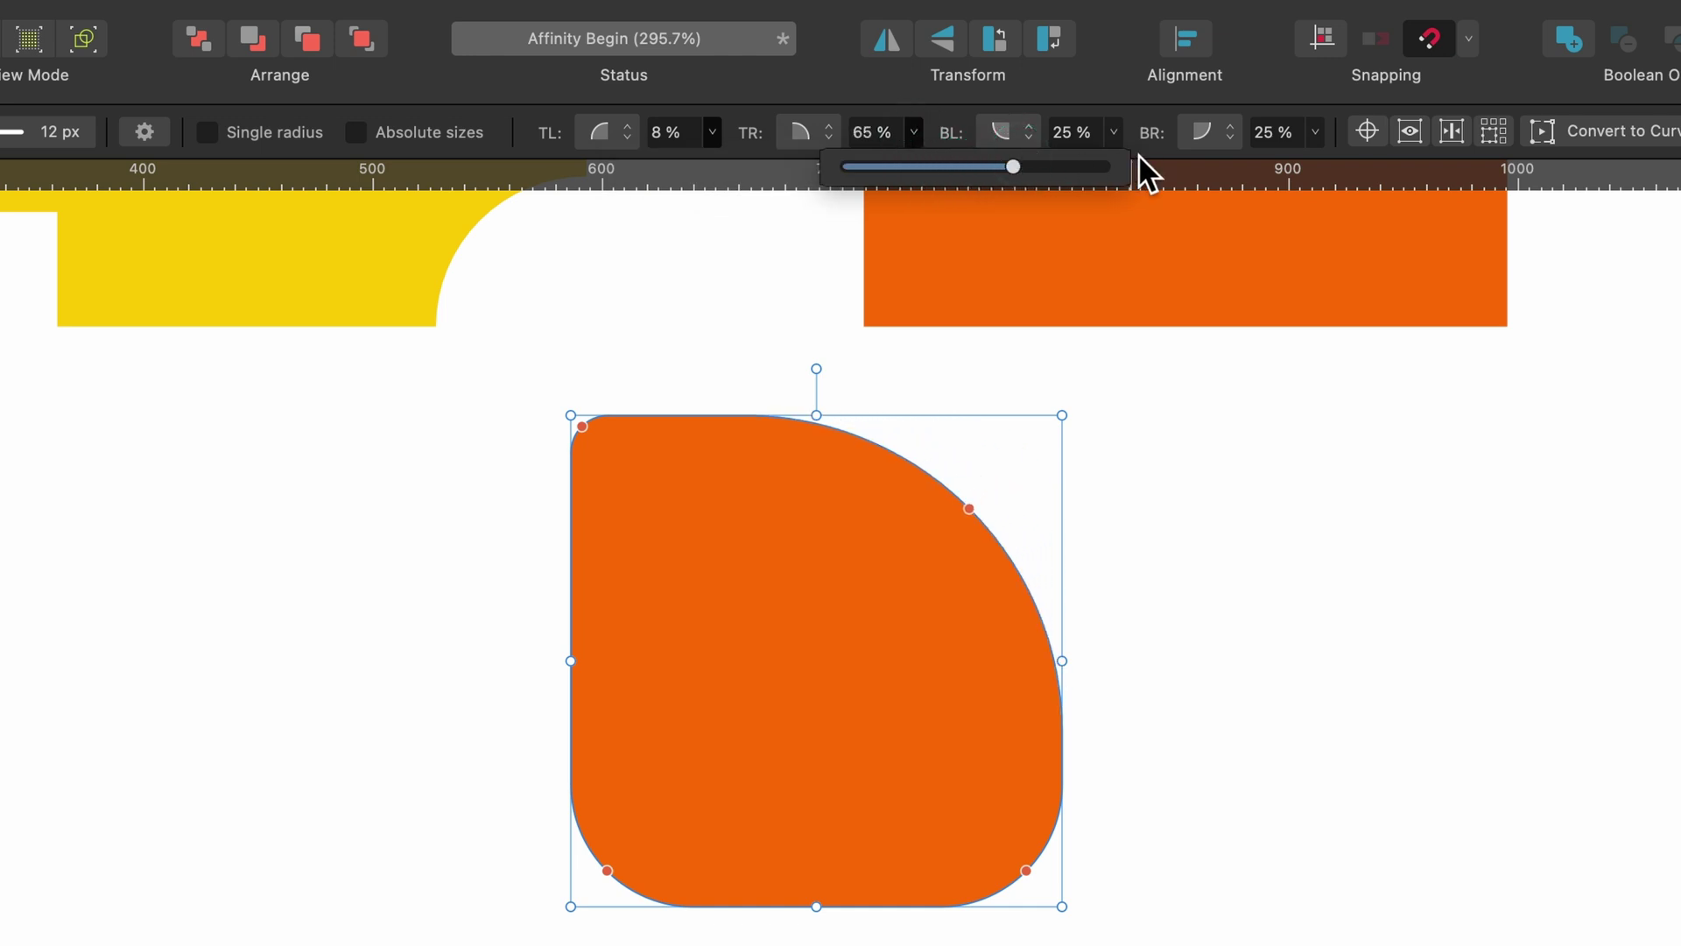